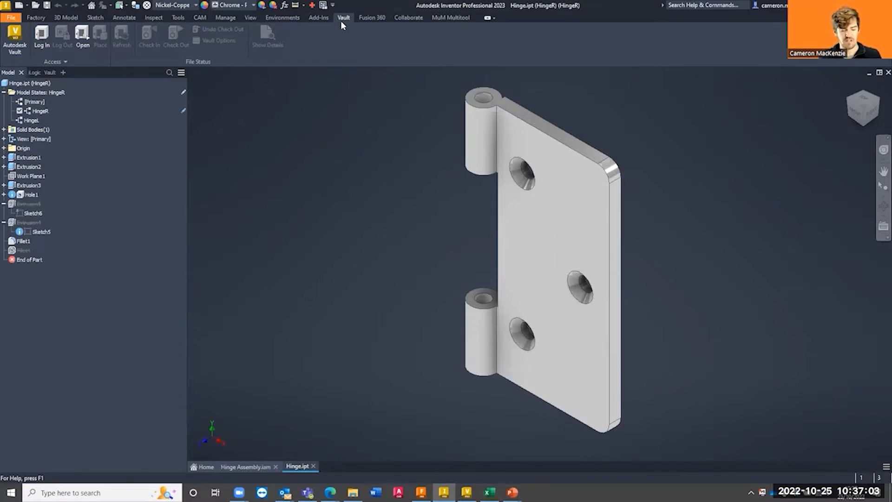
Show the Vault browser listing Gold Project.ipj and Hinge.ipt without adding another panel
left_click(50, 72)
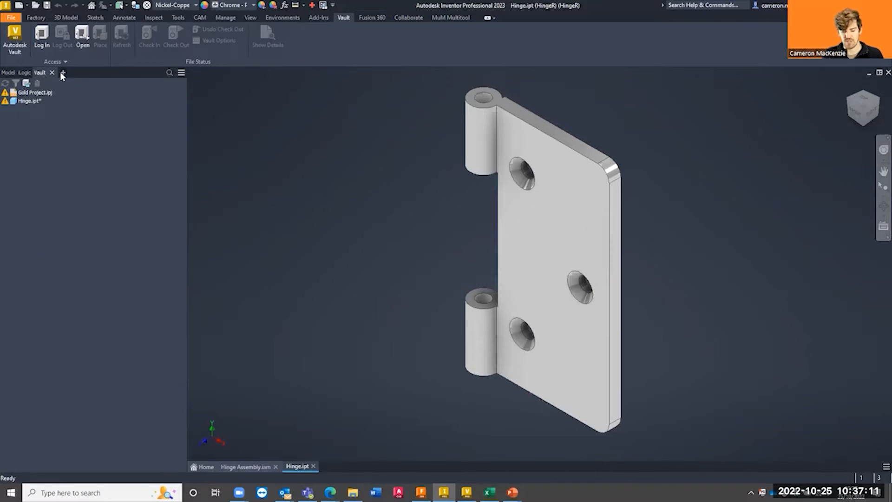
left_click(61, 73)
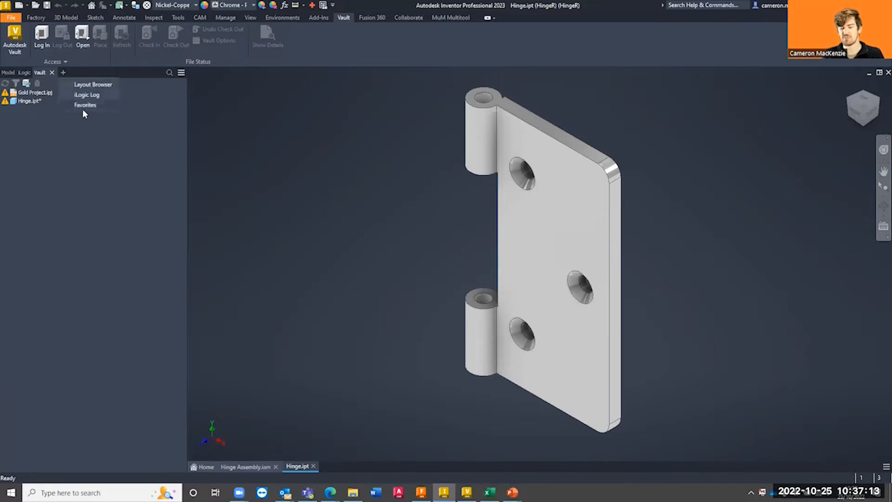
left_click(55, 242)
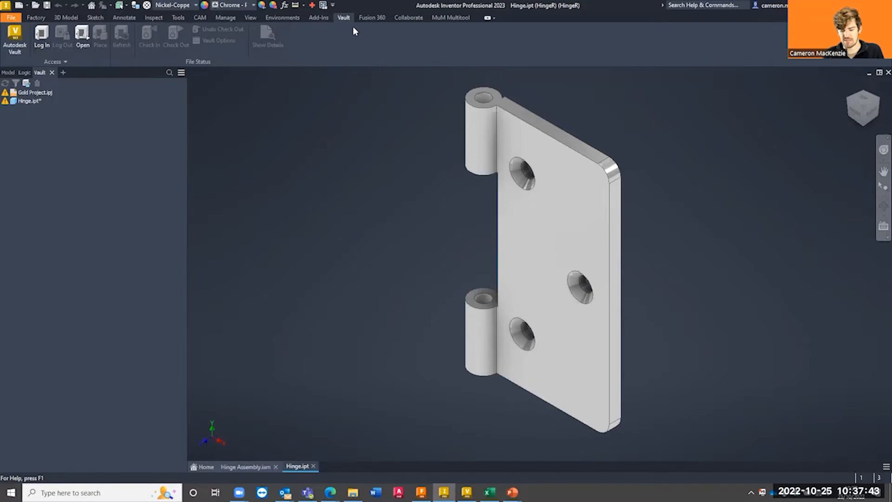
Log in to the GoldVault vault on localhost using Vault Account authentication
left_click(42, 40)
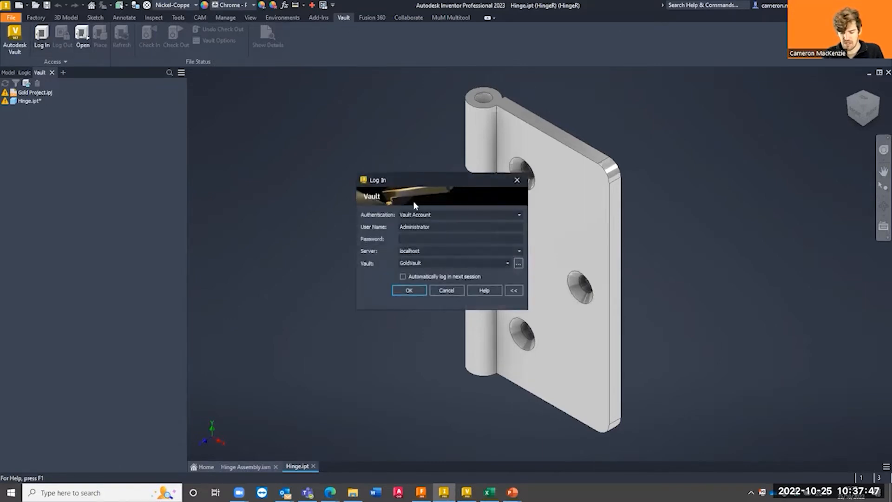
left_click(449, 215)
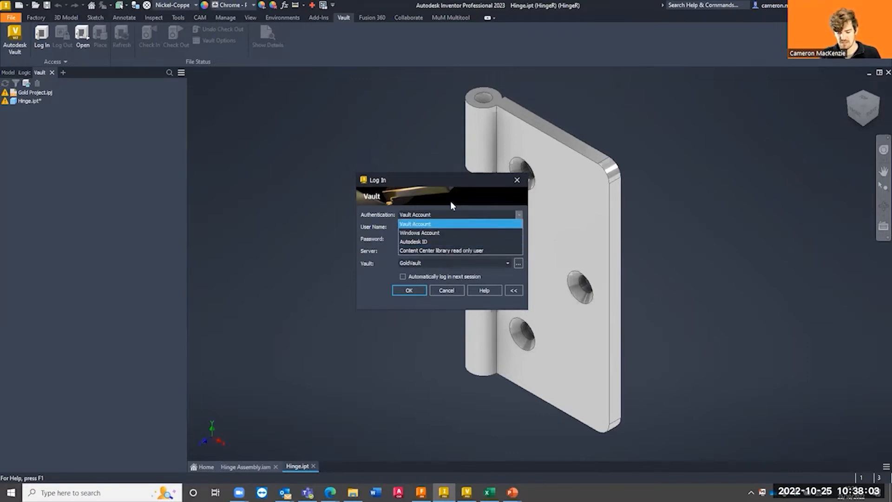
left_click(448, 214)
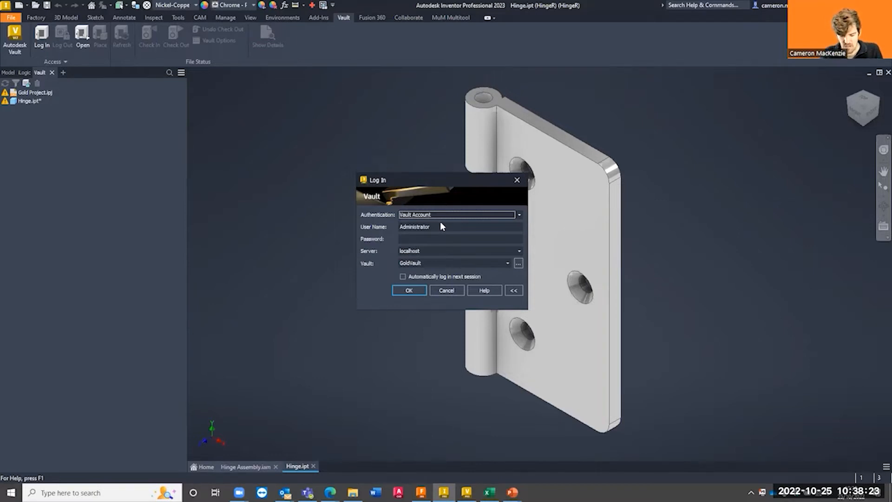
left_click(442, 227)
left_click(436, 239)
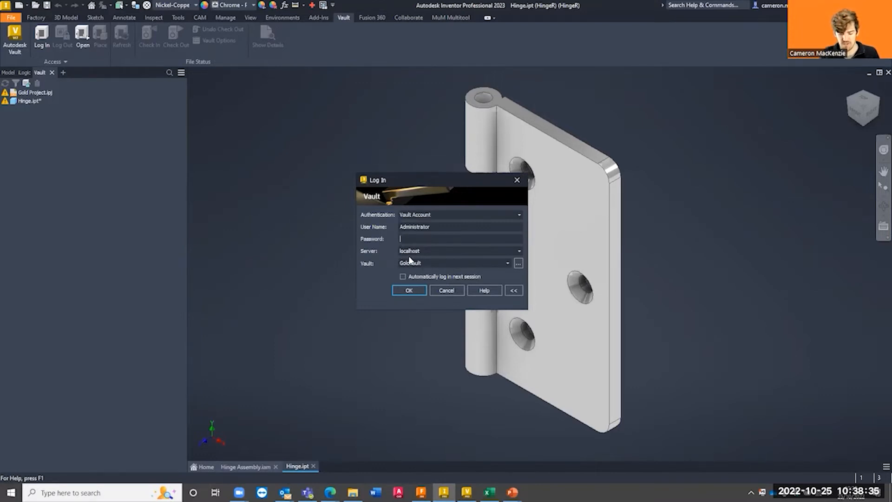
left_click_drag(428, 262, 395, 263)
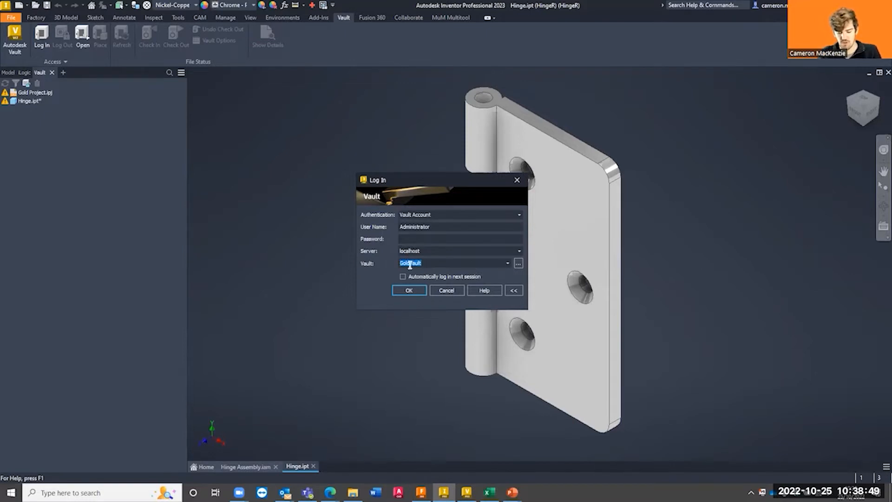
left_click(409, 290)
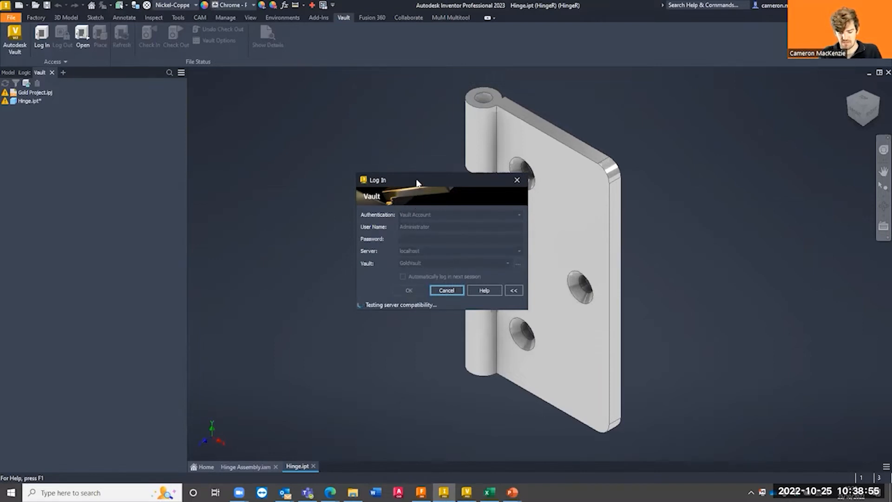
left_click_drag(417, 182, 487, 168)
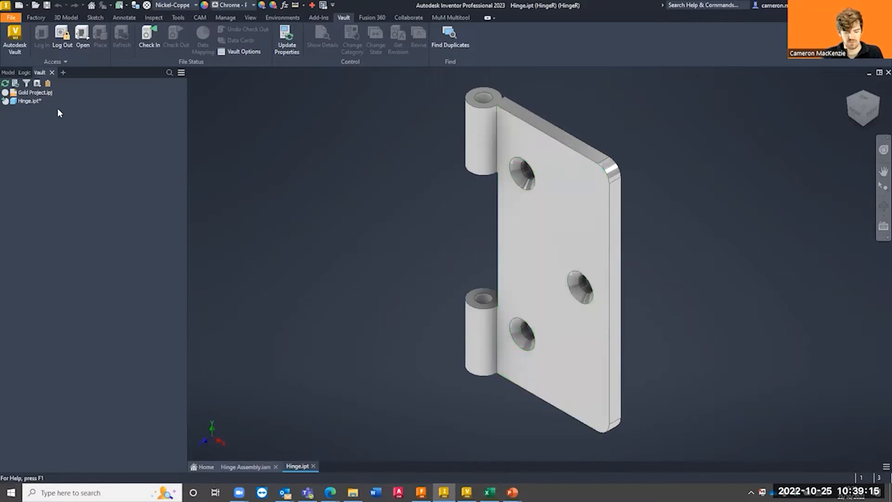
Activate the HingeL model state, then orbit and zoom Hinge Assembly.iam to a face-on view
left_click(8, 73)
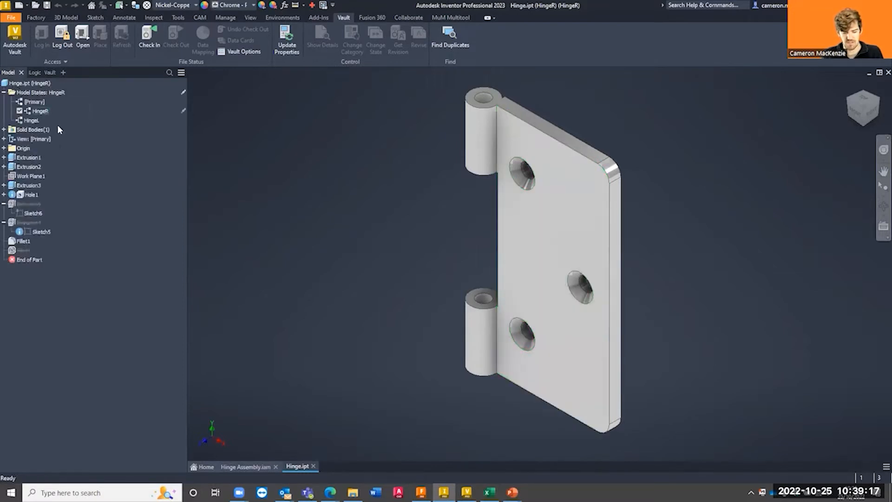
double_click(32, 120)
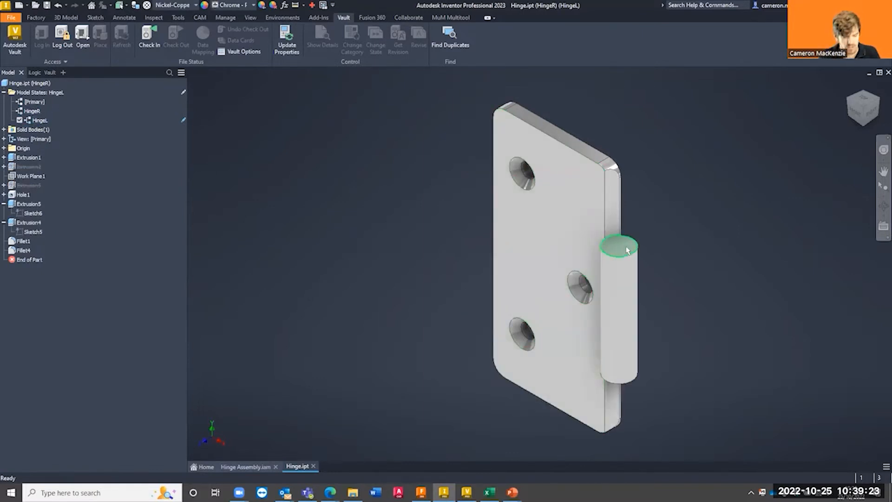
left_click(241, 467)
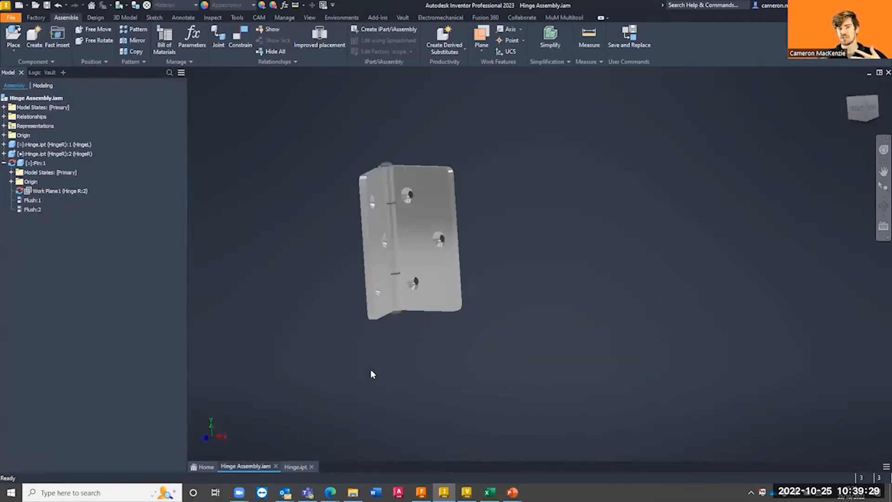
middle_click_drag(468, 166, 432, 204, "shift")
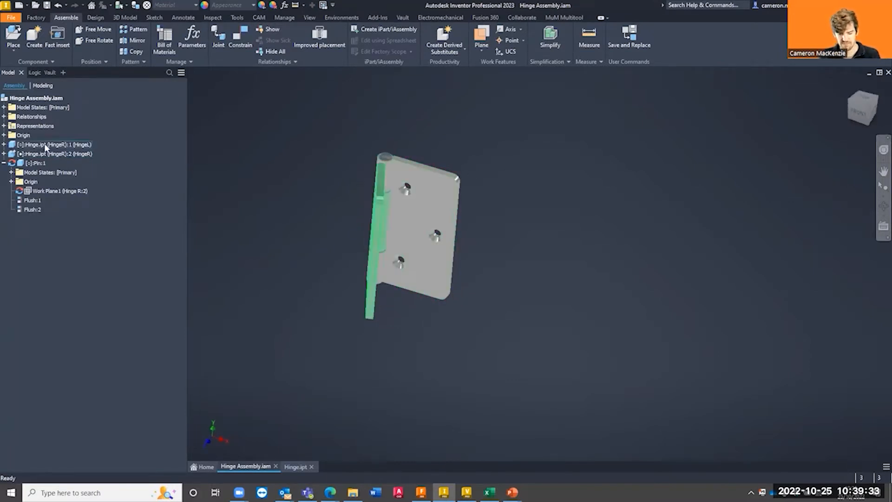
scroll(365, 173, "up", 5)
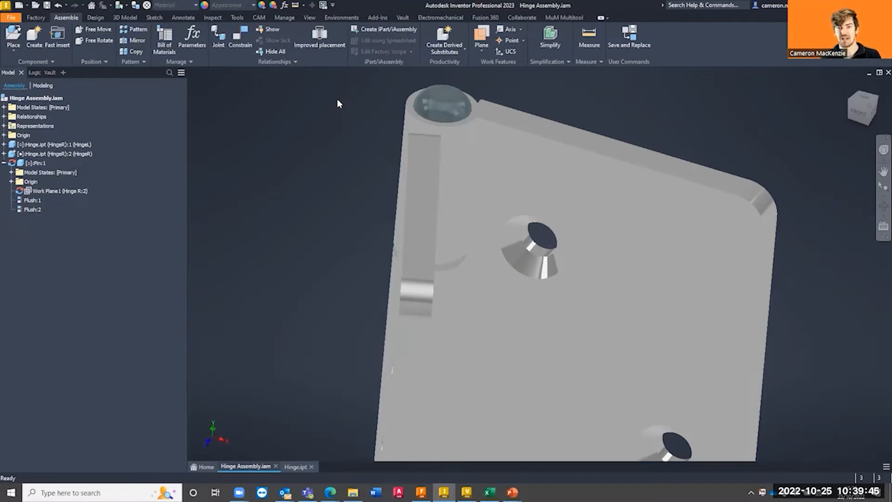
scroll(327, 168, "down", 5)
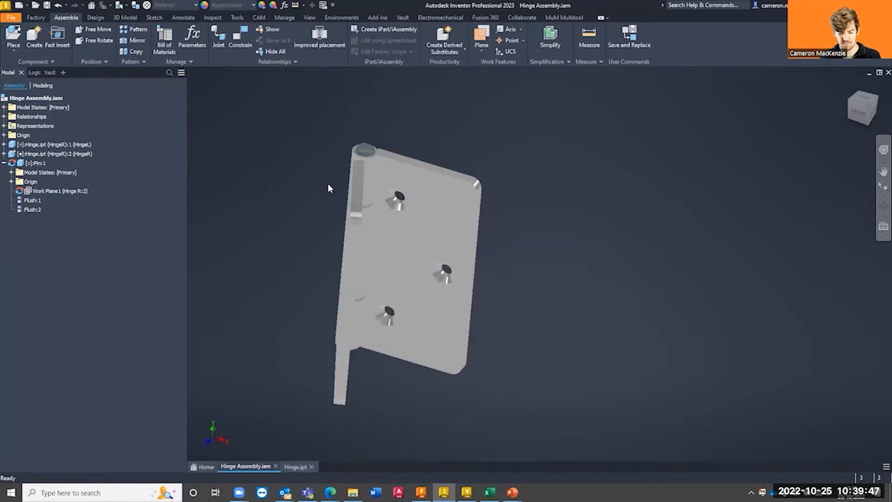
key("F4")
mouse_move(324, 185)
left_mouse_down()
mouse_move(304, 167)
mouse_move(285, 165)
mouse_move(332, 175)
mouse_move(333, 184)
left_mouse_up()
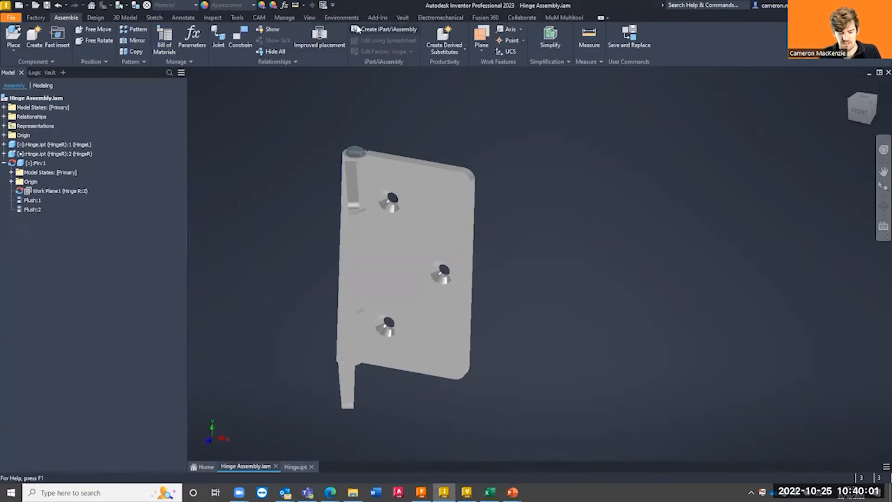
Start the Vault check-in of Hinge Assembly.iam, saving the assembly and its dependents first
left_click(402, 18)
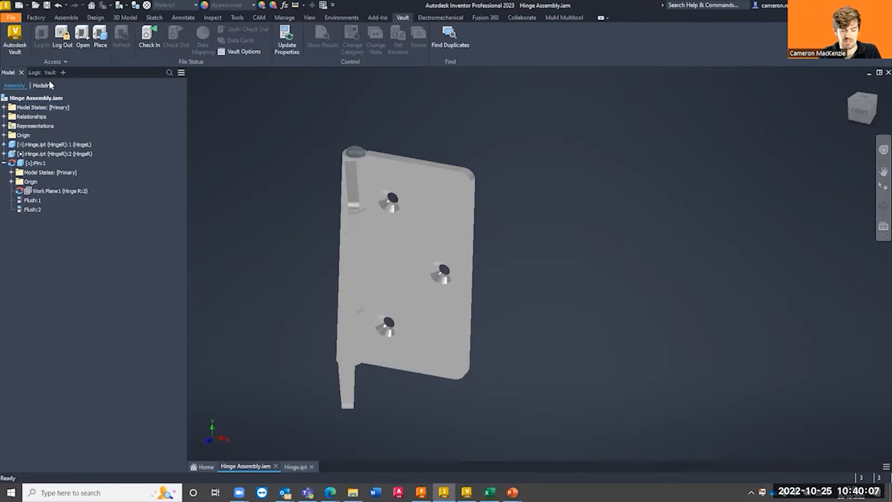
left_click(149, 40)
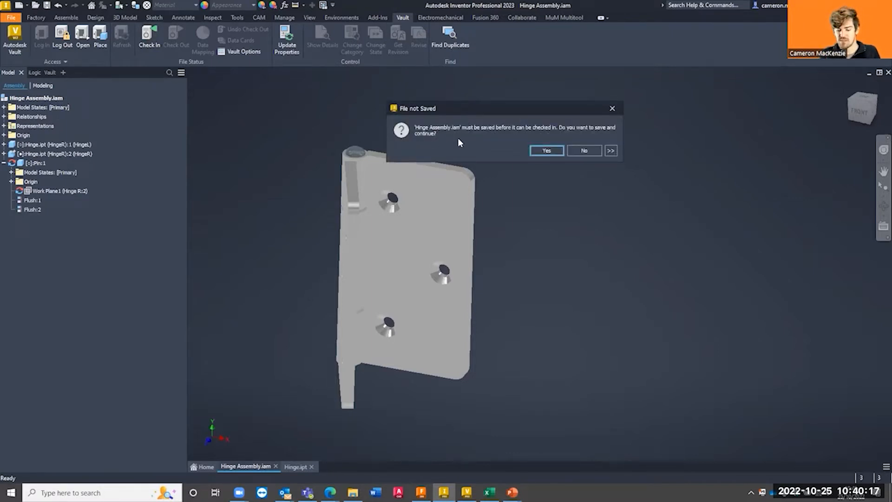
left_click(543, 151)
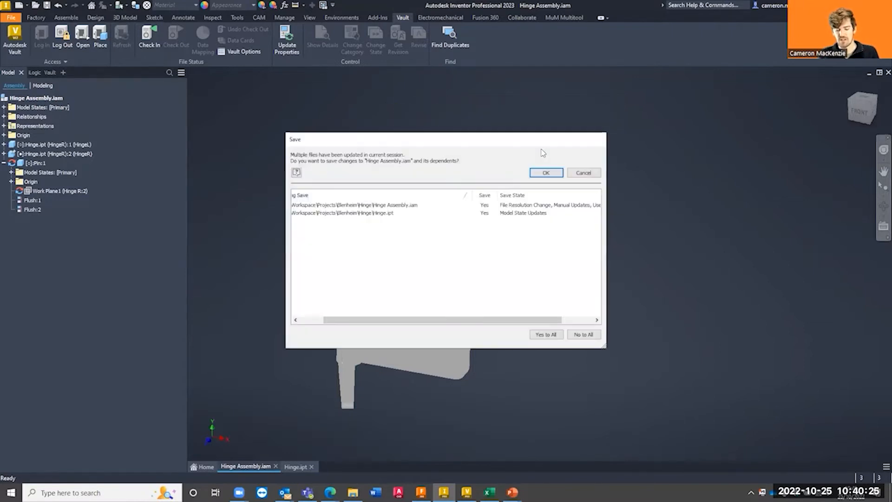
left_click(546, 172)
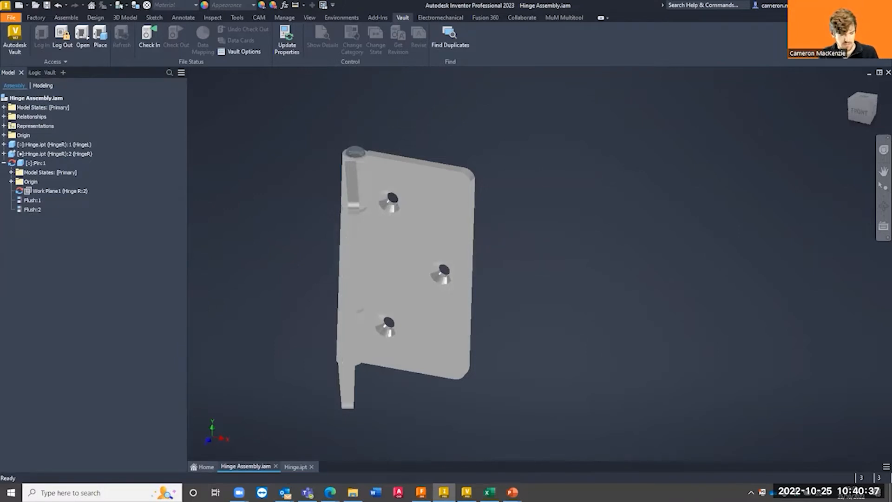
key("alt+space")
key("Escape")
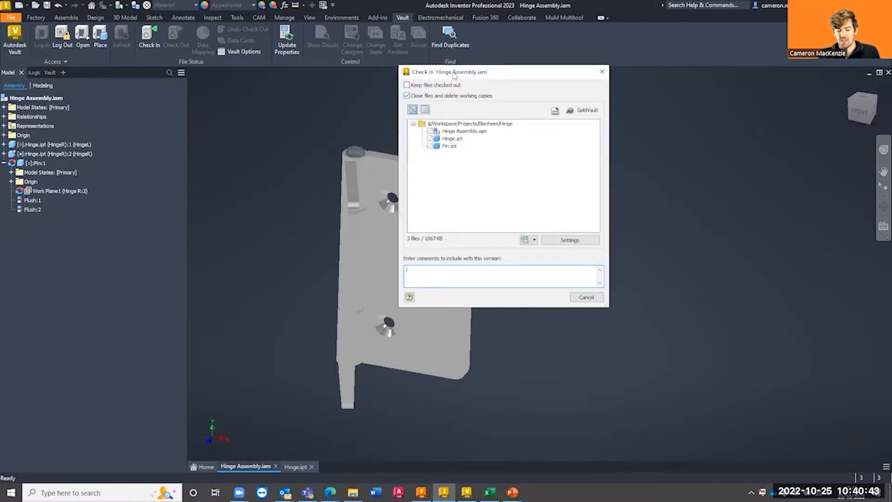
left_click_drag(454, 74, 475, 94)
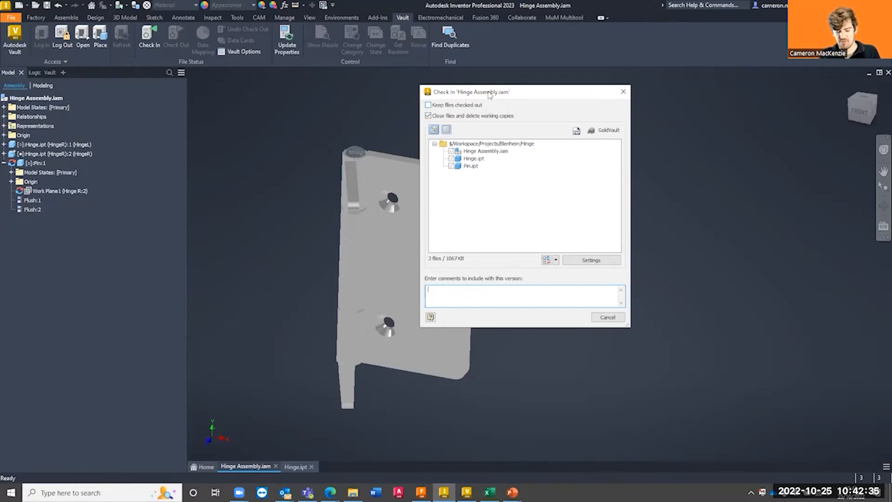
Confirm Hinge Assembly.iam has no further related files to include in the check-in
left_click_drag(487, 95, 589, 94)
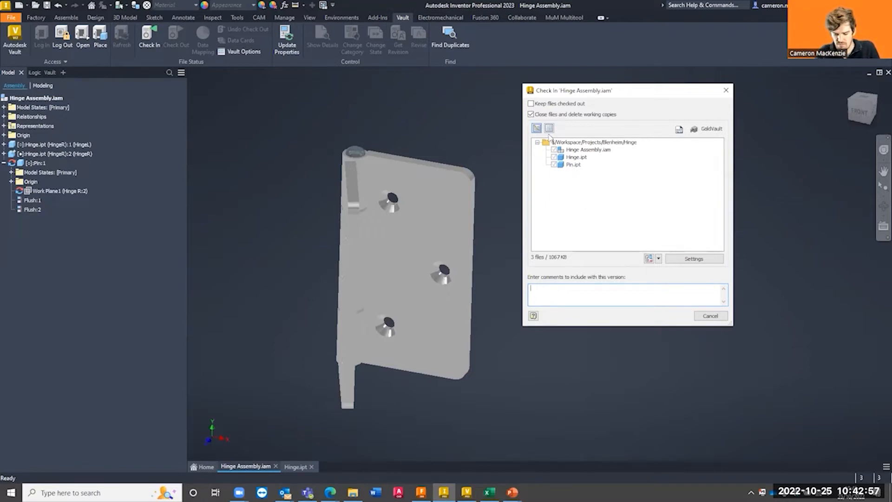
left_click(652, 260)
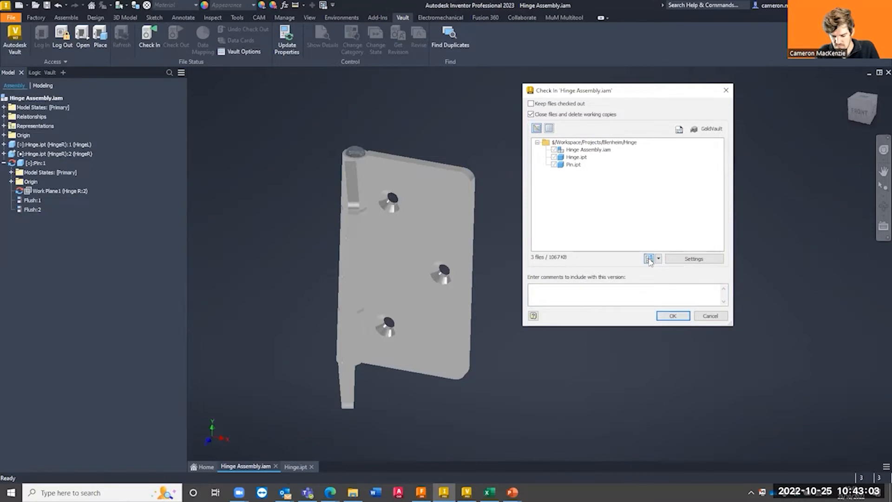
left_click(640, 221)
Review the check-in relationship settings, with Include children enabled, and close them unchanged
left_click(713, 260)
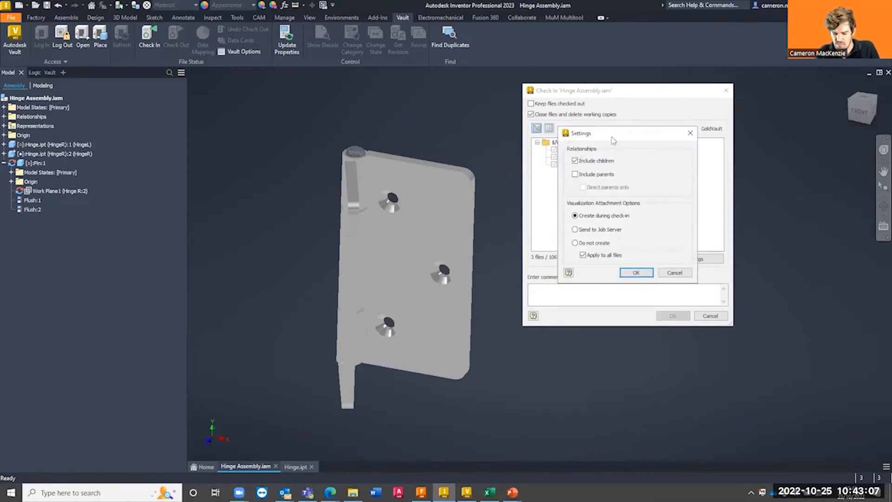
left_click_drag(613, 140, 779, 131)
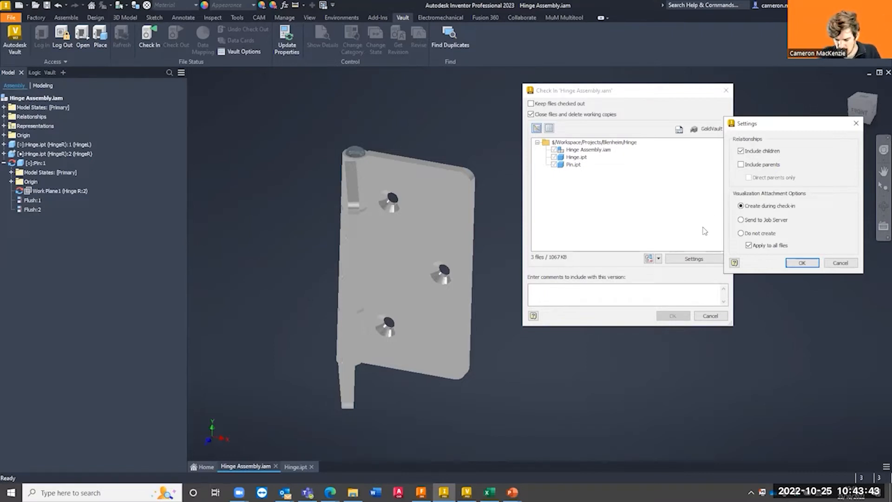
left_click_drag(766, 126, 731, 127)
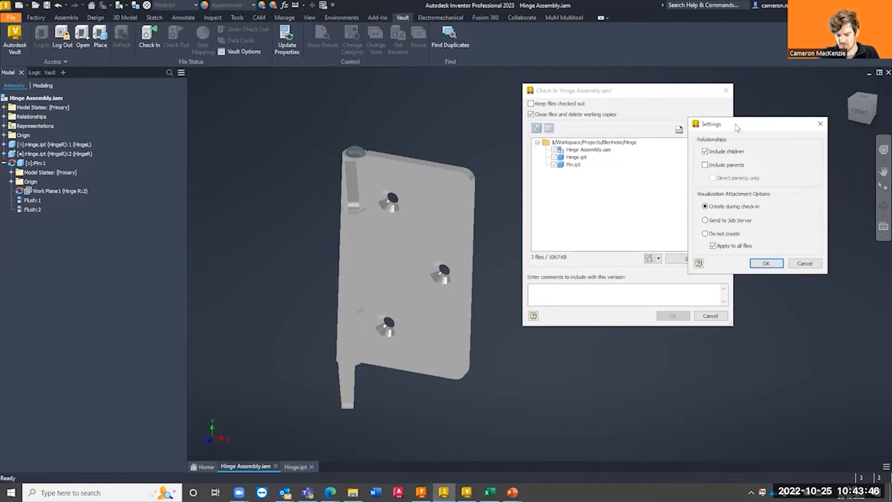
left_click(820, 124)
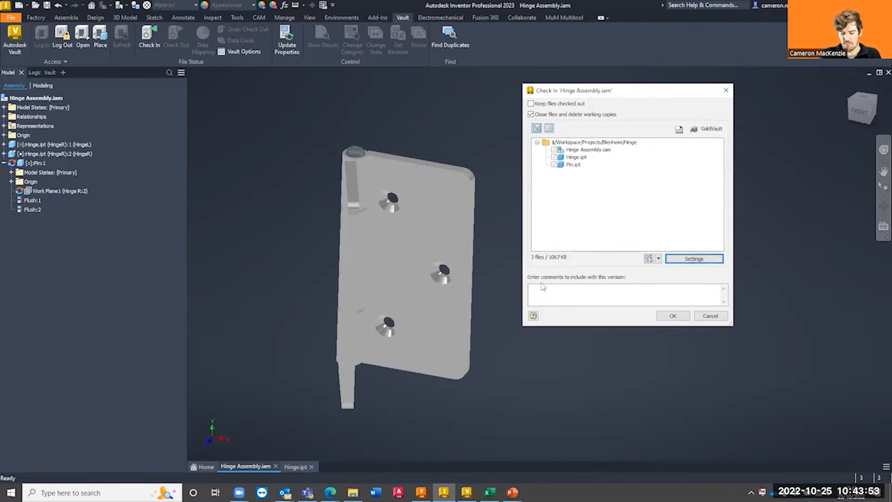
Enter the check-in version comment 'Initial Save'
left_click(544, 298)
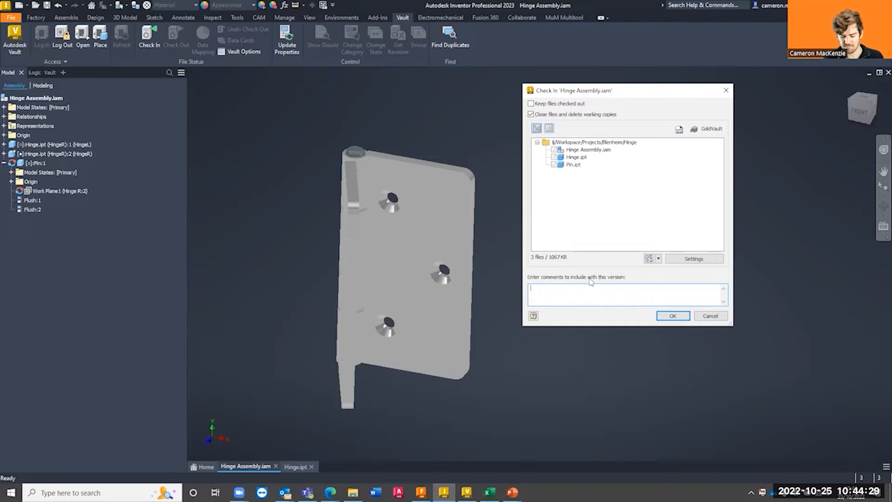
type("Initial Save")
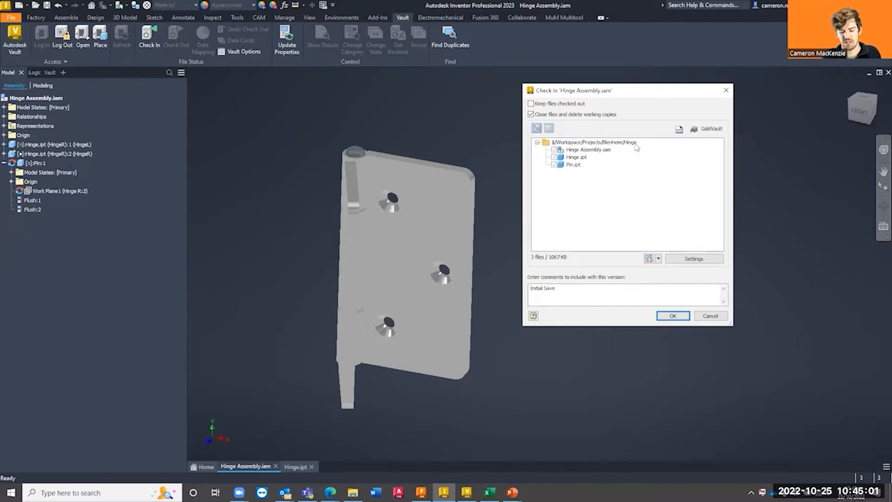
mouse_move(352, 492)
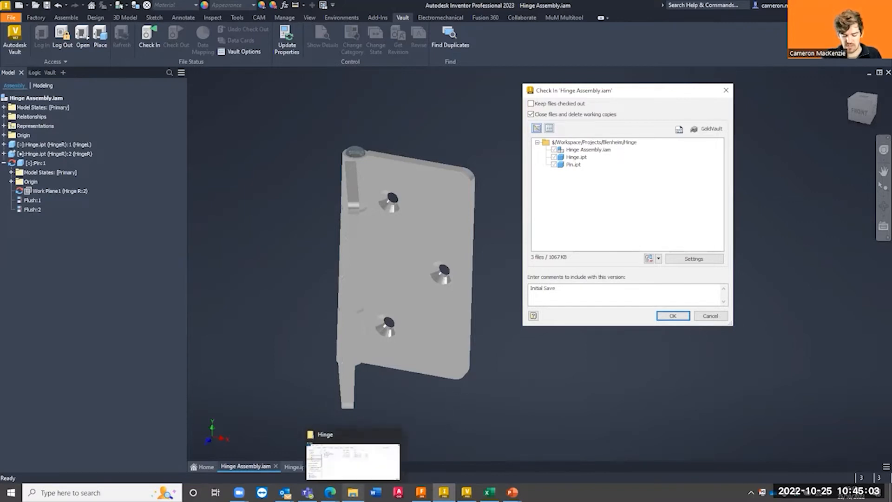
left_click(353, 462)
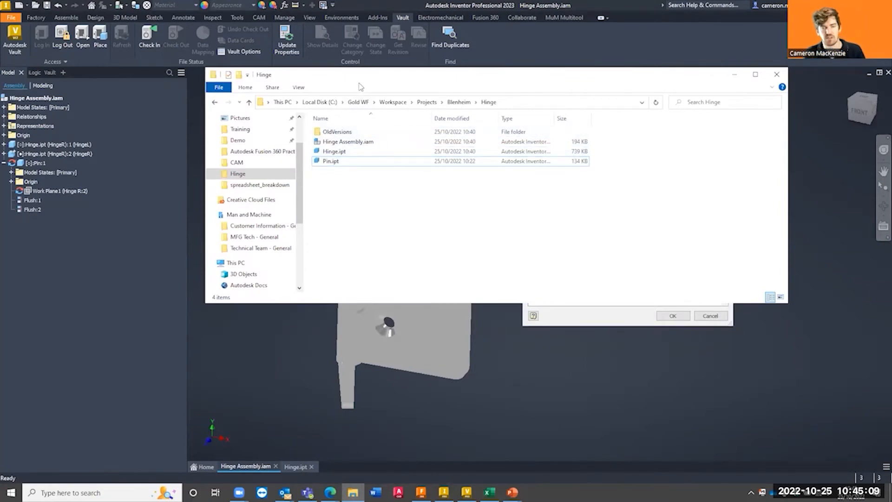
left_click_drag(360, 87, 355, 202)
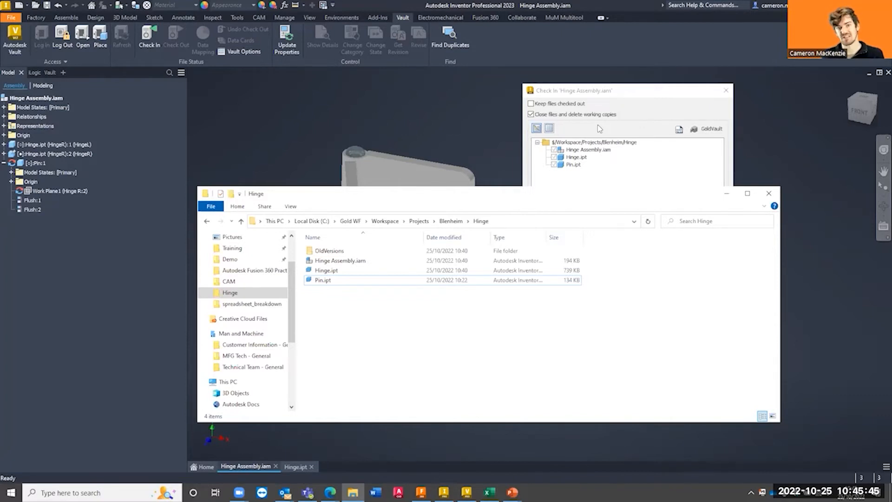
left_click(767, 194)
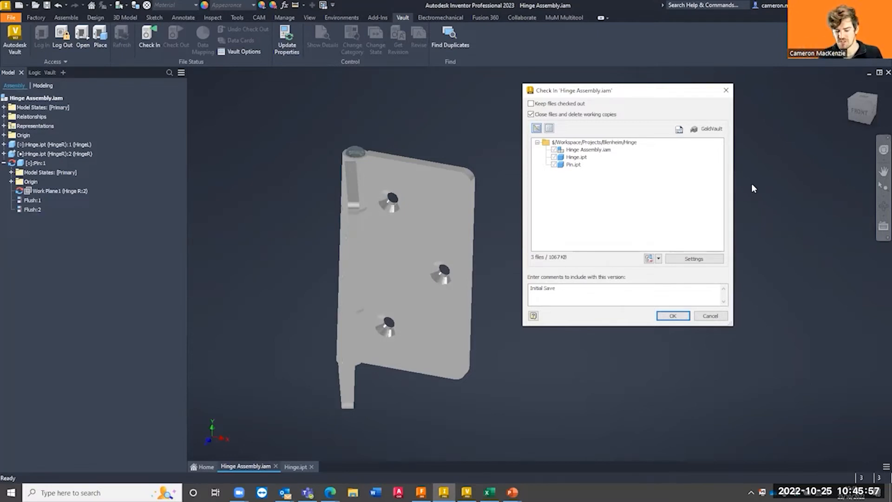
Check the assembly, Hinge.ipt and Pin.ipt into the vault, dismiss the deletion error, and close Hinge.ipt
left_click(672, 316)
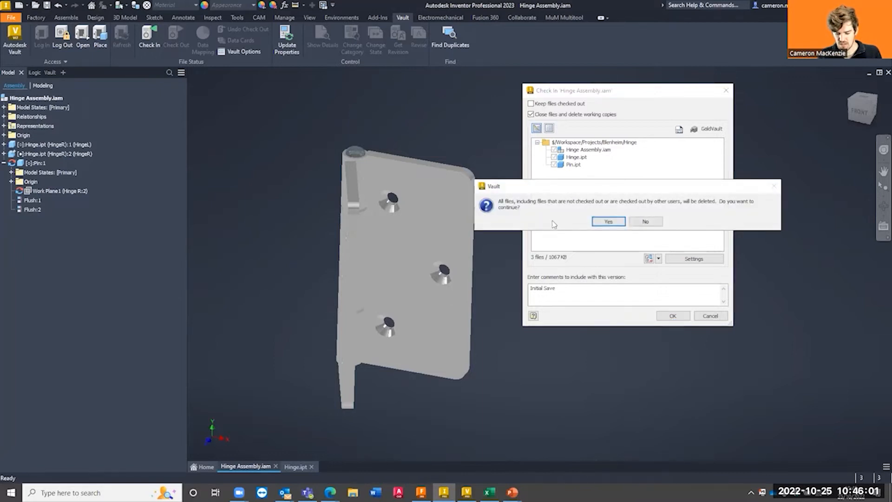
left_click(607, 222)
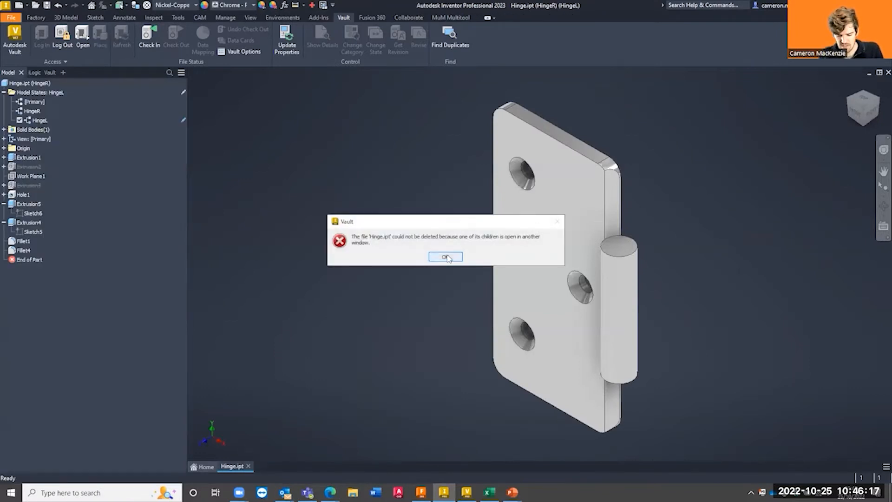
left_click(446, 257)
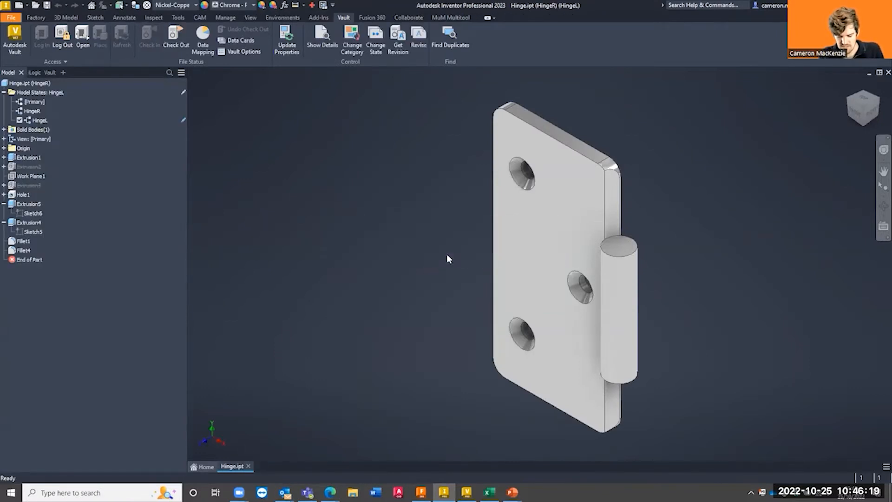
left_click(249, 465)
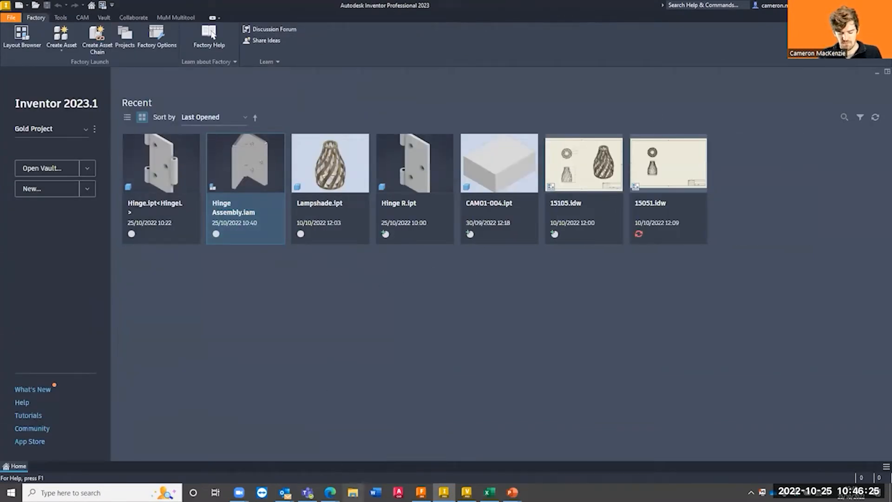
Bring the Autodesk Vault Professional client window to the front from the taskbar
mouse_move(466, 492)
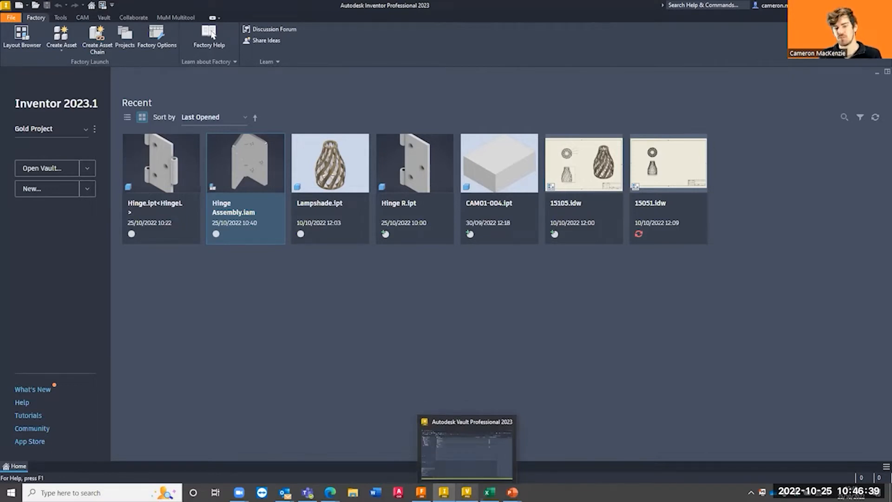
left_click(466, 491)
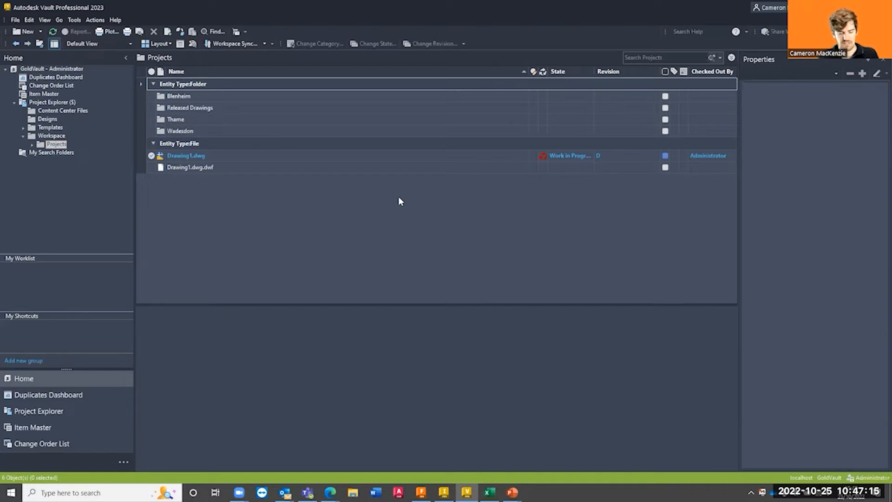
Select Drawing1.dwg and scroll its properties to the User Defined fields (Revision D, Version 11)
left_click(179, 154)
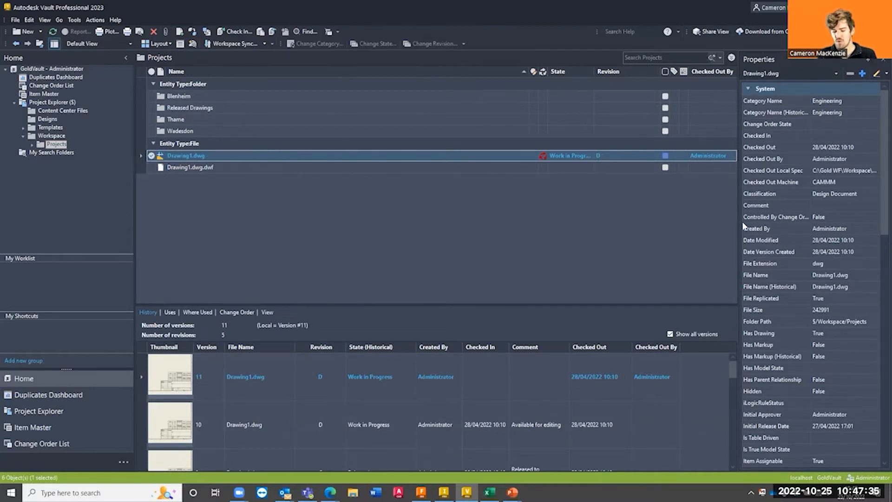
scroll(834, 417, "down", 1)
scroll(840, 299, "up", 1)
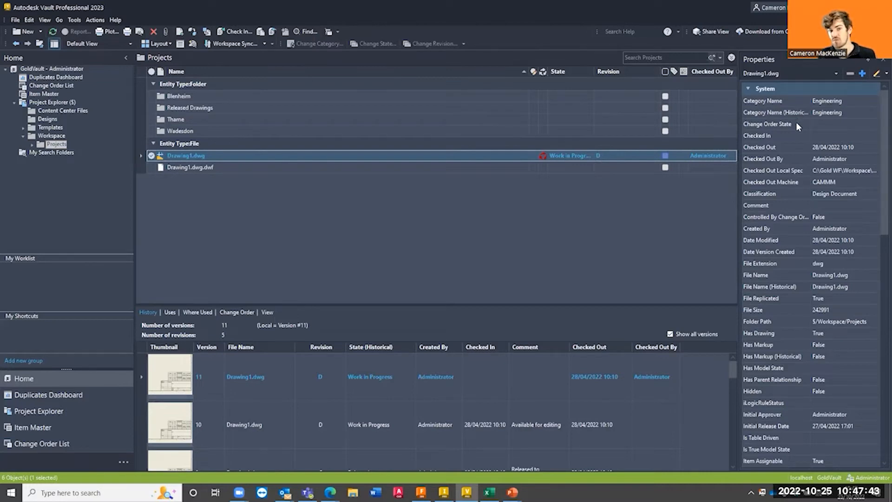
scroll(794, 118, "down", 3)
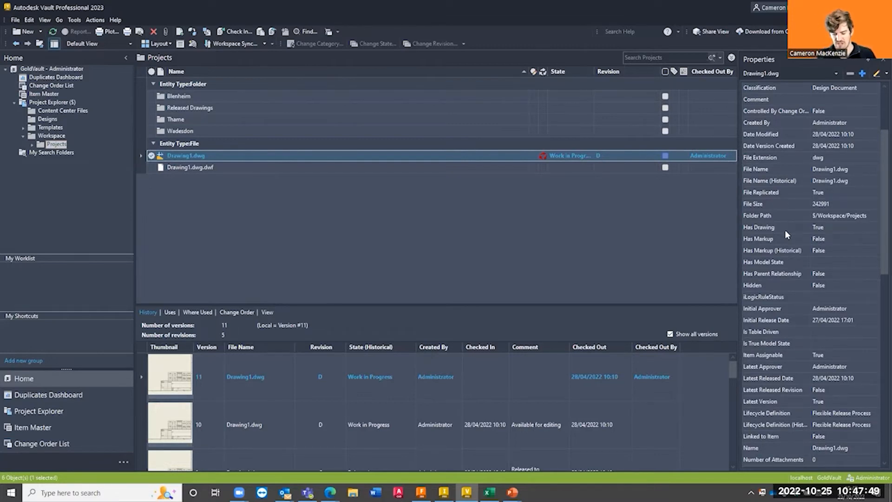
scroll(784, 229, "down", 3)
scroll(784, 231, "down", 6)
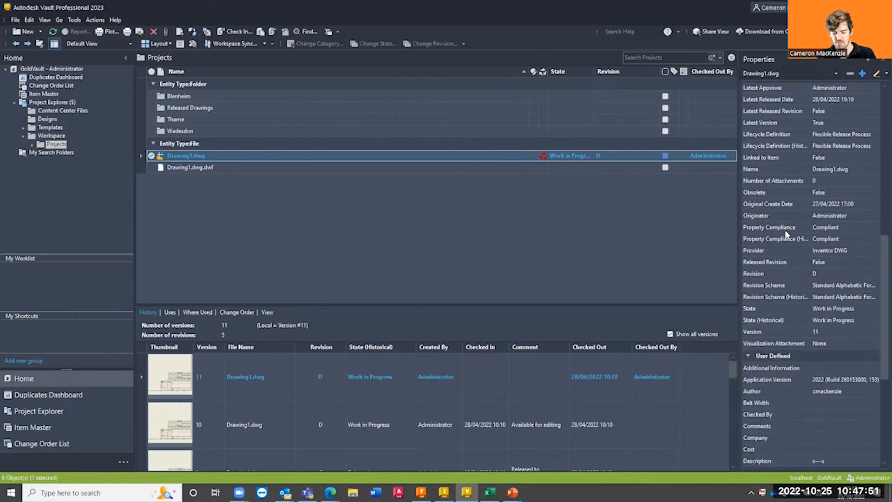
scroll(784, 230, "down", 4)
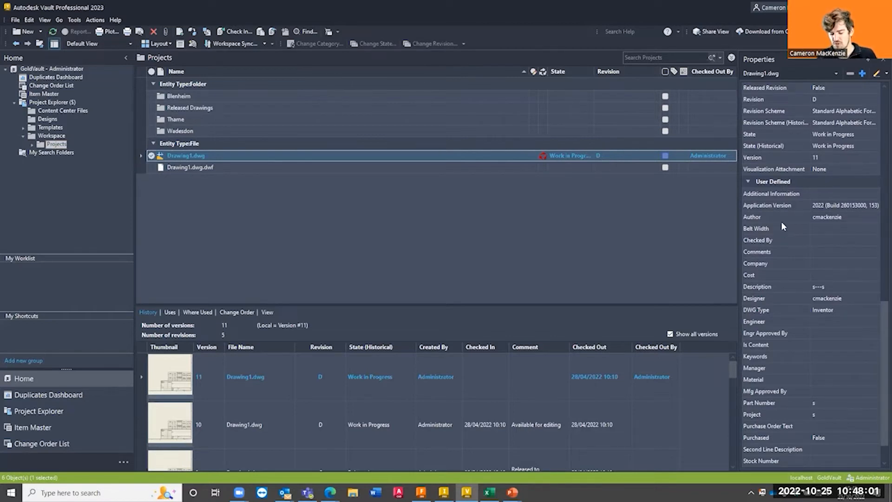
scroll(818, 198, "down", 1)
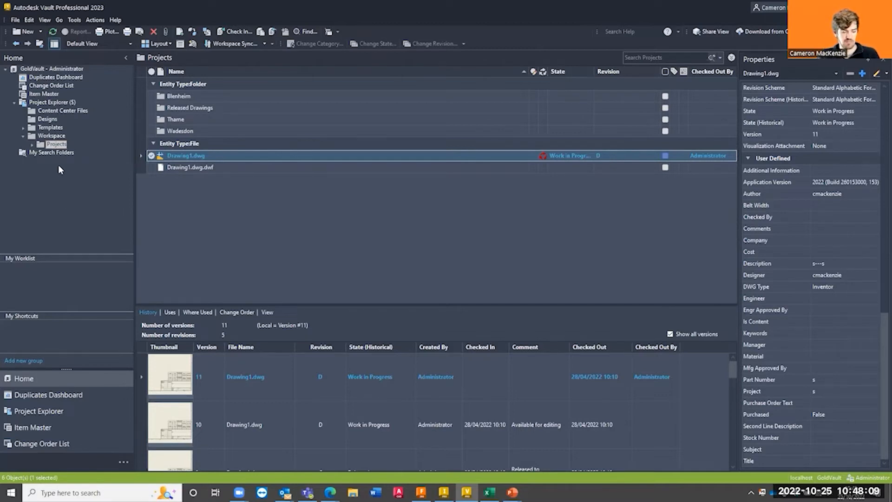
Open the Blenheim project folder and look over Hinge, Released Drawings and Drawing1.dwg
double_click(176, 97)
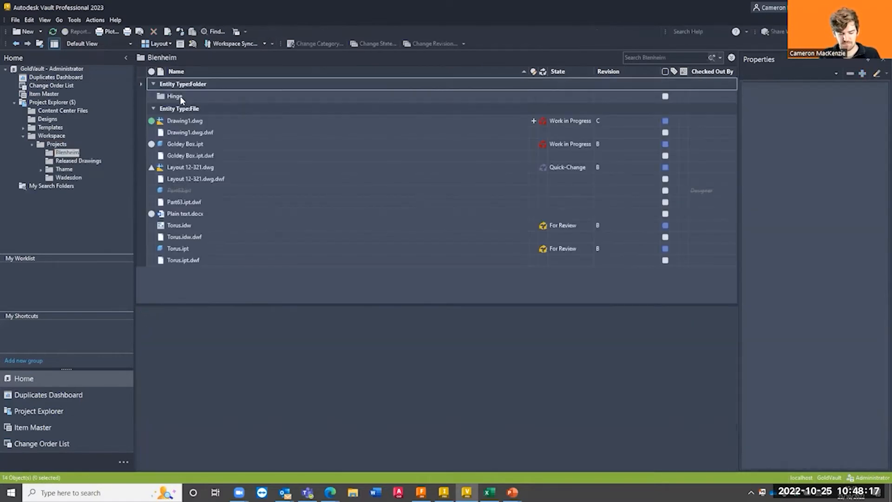
left_click(176, 98)
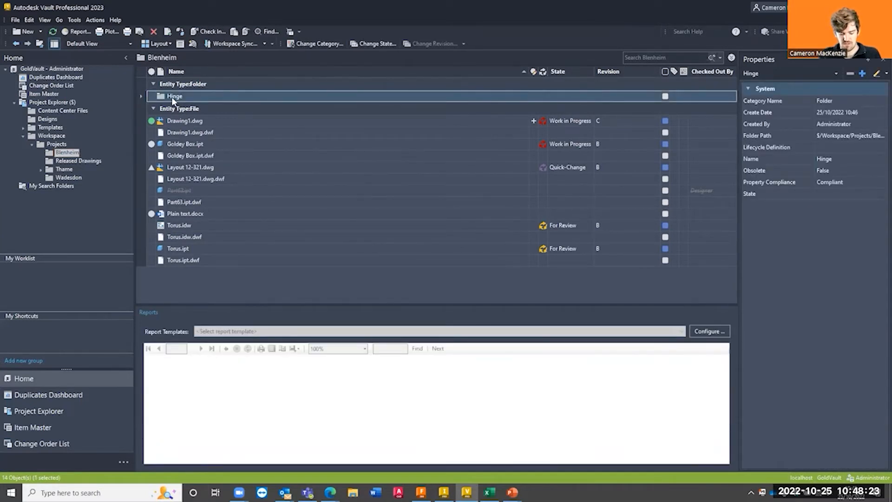
left_click(72, 160)
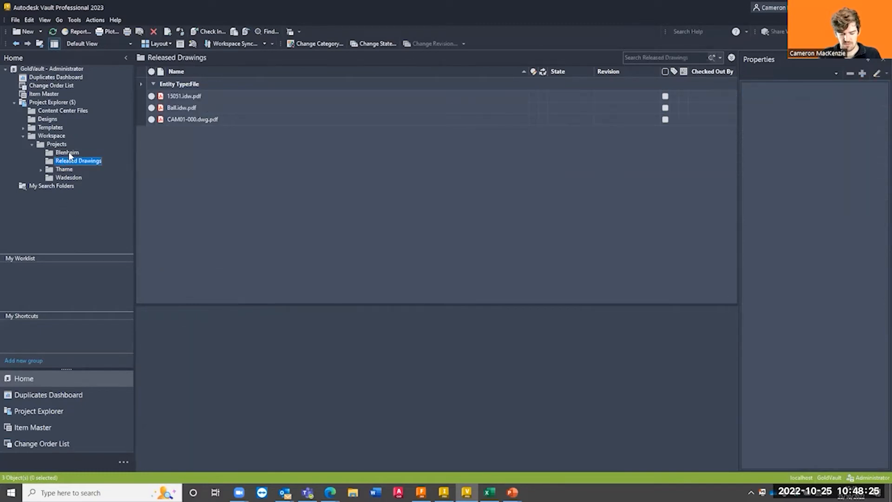
left_click(67, 153)
left_click(174, 96)
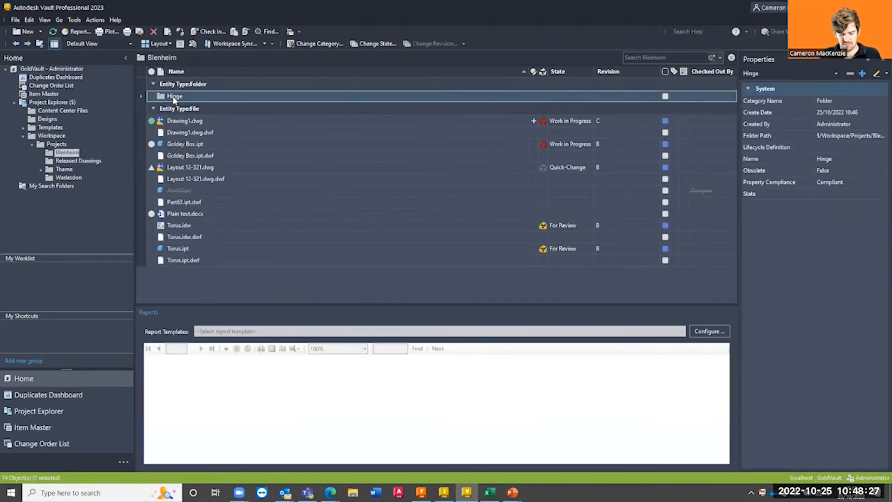
left_click(182, 121)
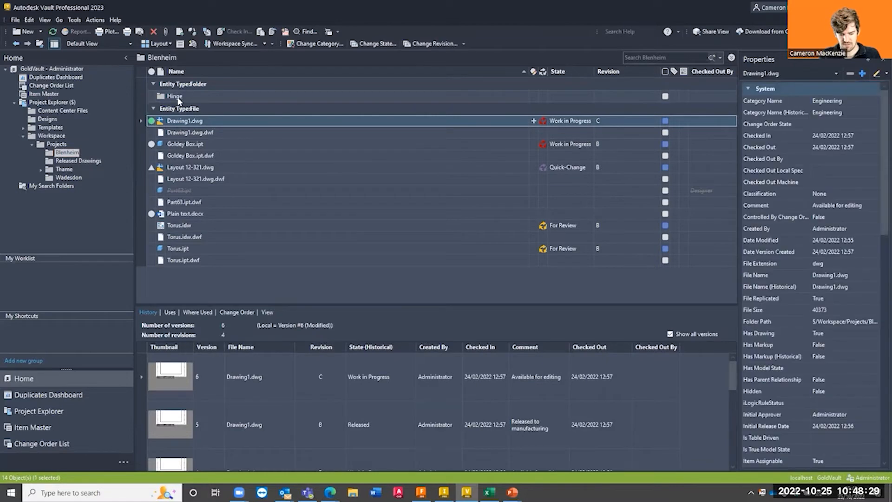
Refresh the Blenheim listing and open the Hinge folder to show its checked-in files
right_click(177, 97)
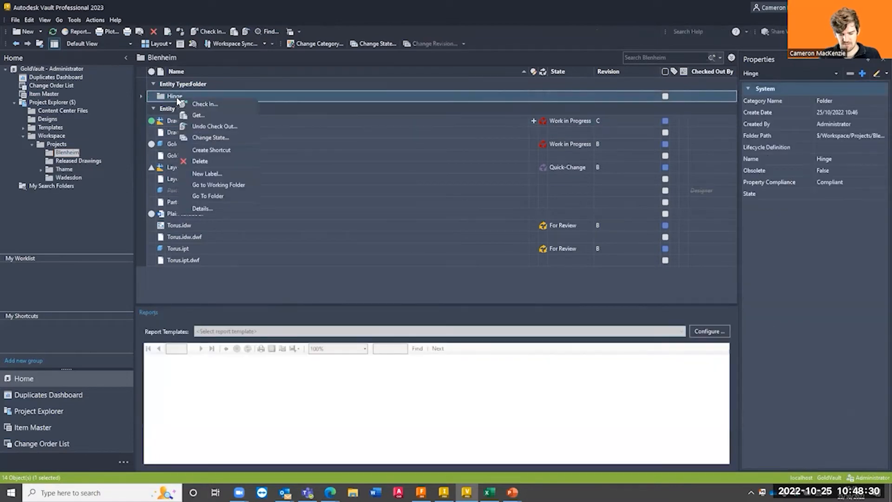
left_click(327, 170)
left_click(53, 32)
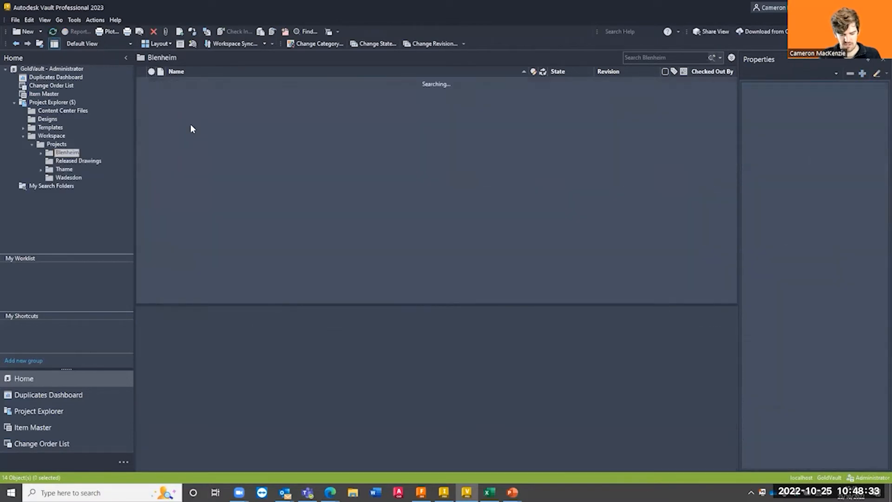
left_click(170, 96)
double_click(170, 96)
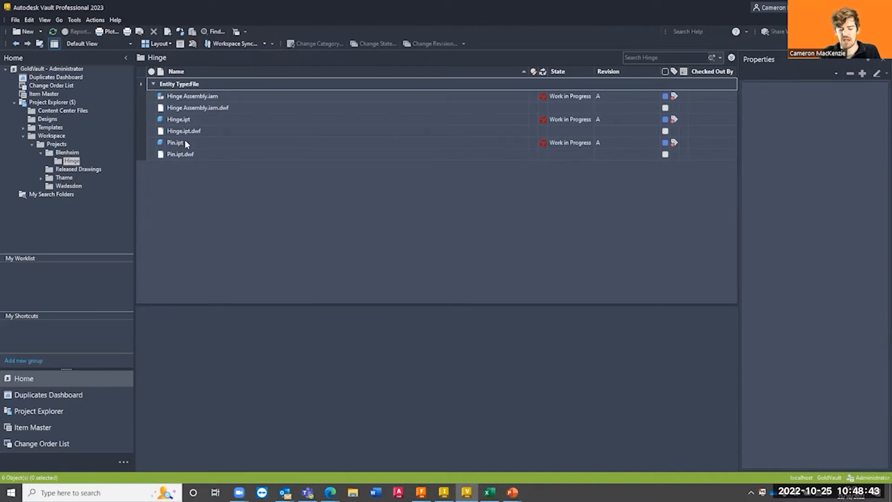
left_click(188, 95)
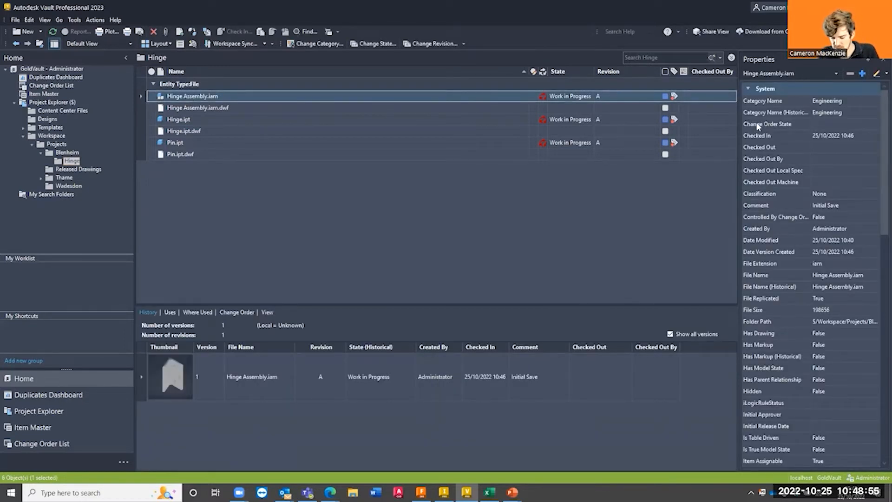
scroll(824, 195, "down", 3)
scroll(822, 195, "down", 15)
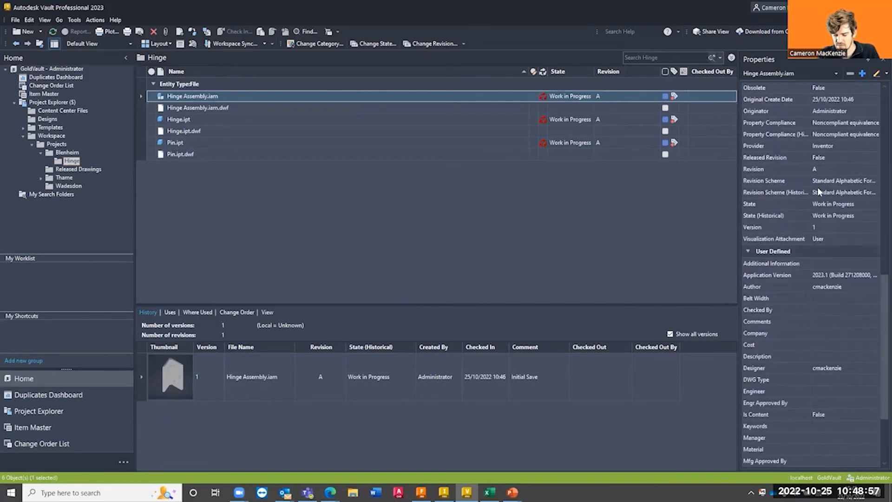
scroll(816, 190, "up", 3)
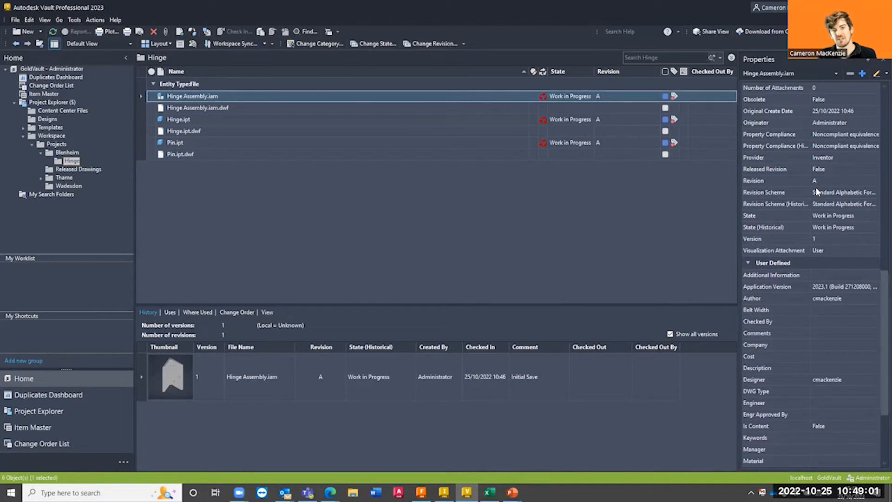
scroll(816, 193, "down", 1)
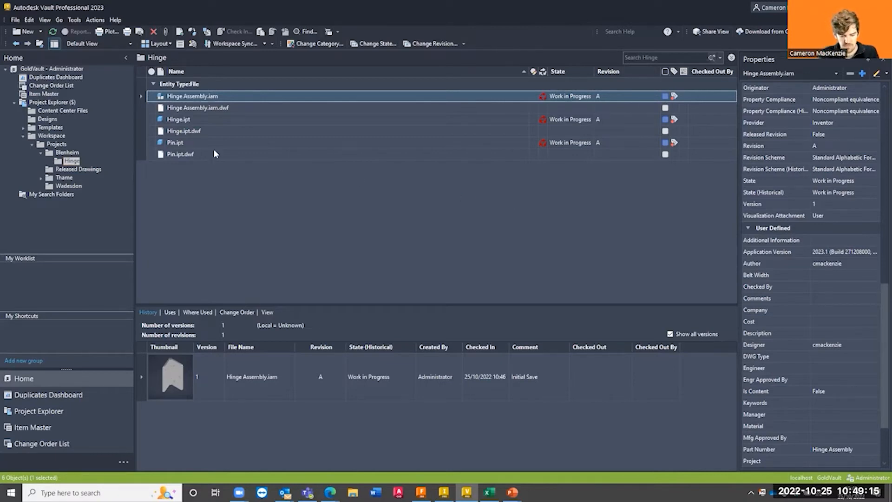
Select Hinge.ipt and Pin.ipt and make the history pane taller
left_click(177, 120)
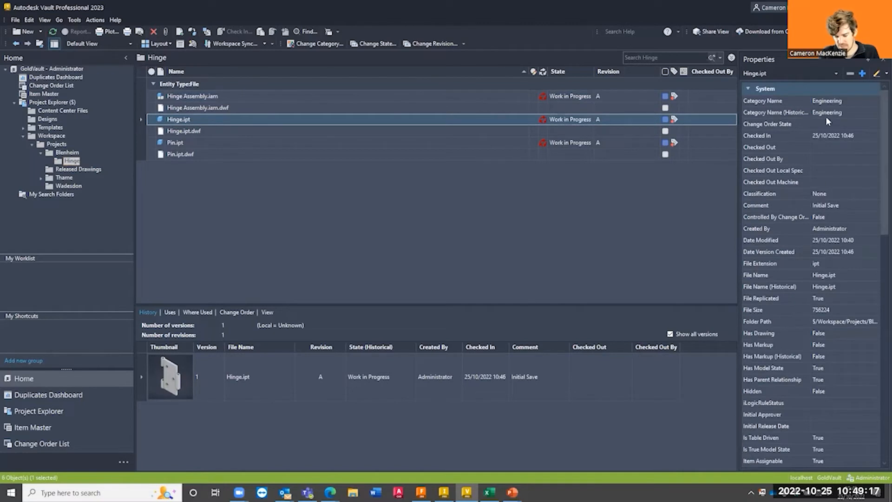
left_click(171, 143)
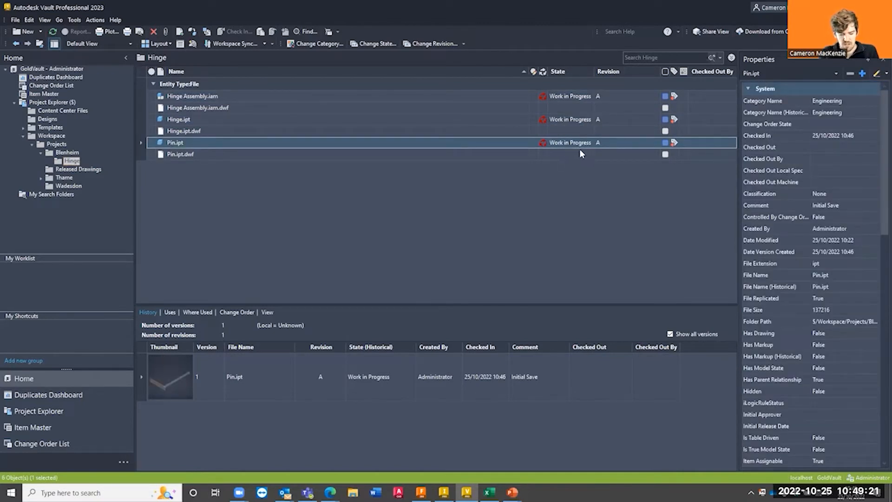
left_click_drag(390, 305, 383, 231)
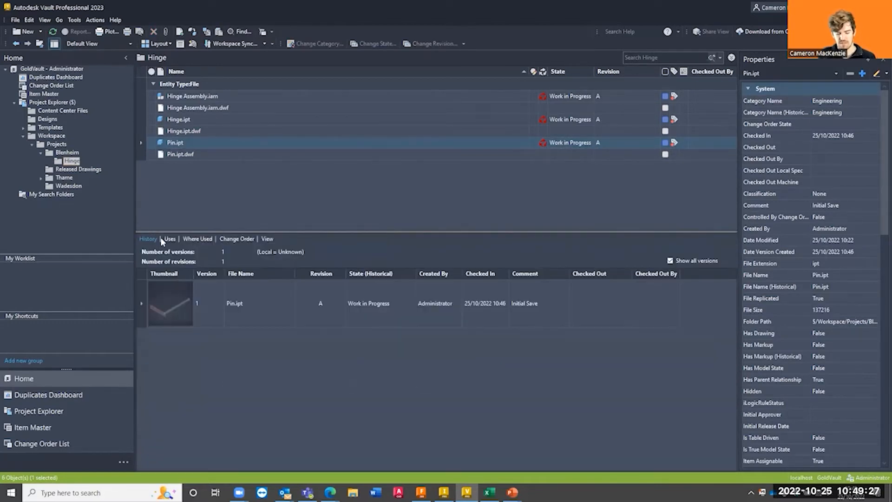
Compare the history of Hinge Assembly.iam, Hinge.ipt and Pin.ipt, ending on Pin.ipt
left_click(190, 98)
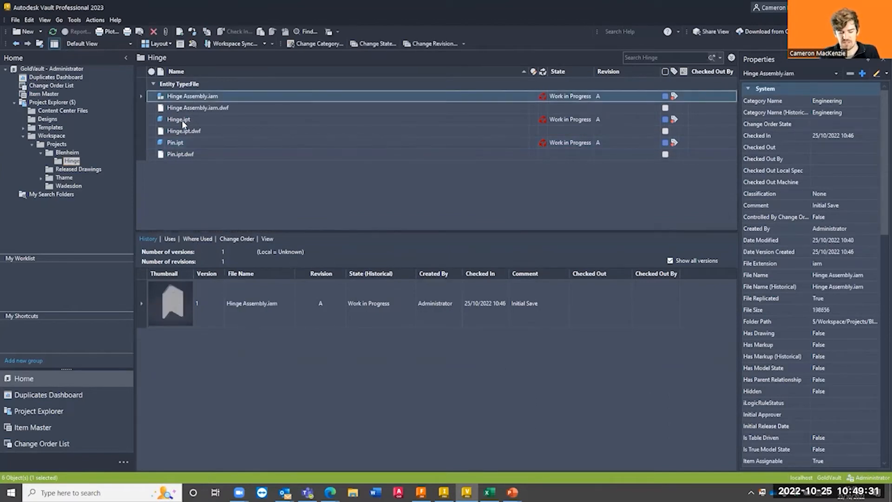
left_click(184, 121)
left_click(173, 144)
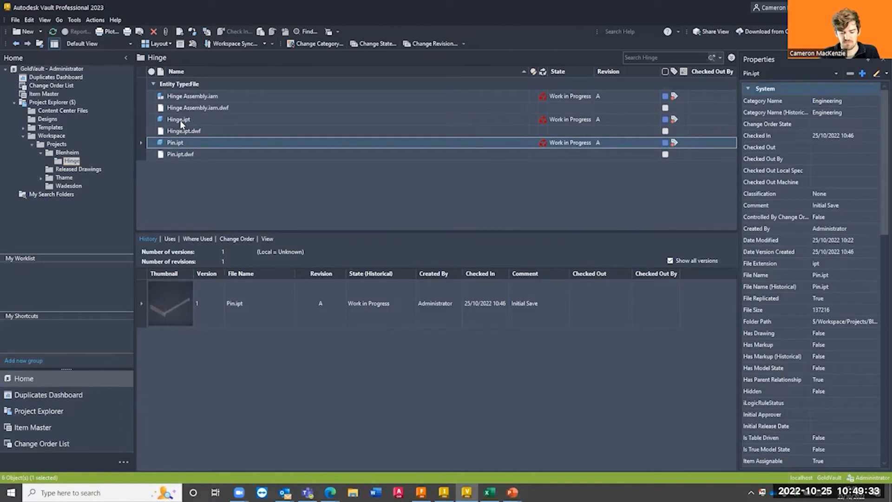
left_click(180, 119)
left_click(181, 97)
left_click(180, 119)
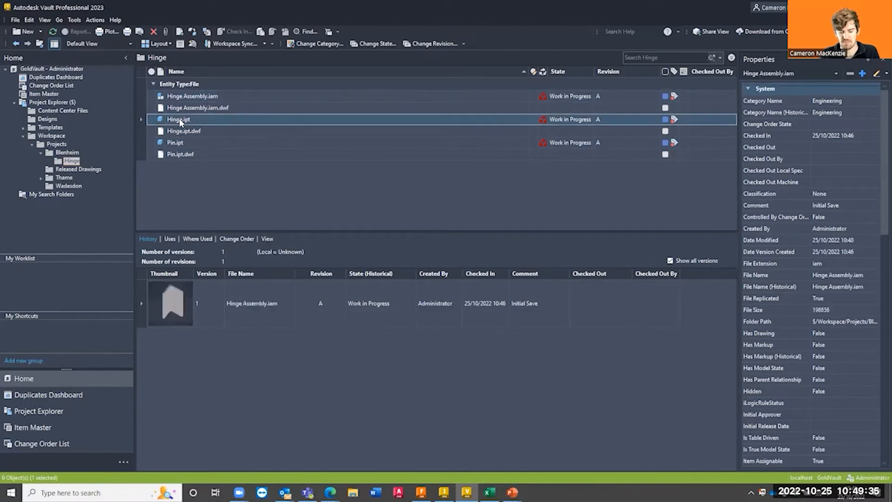
left_click(180, 143)
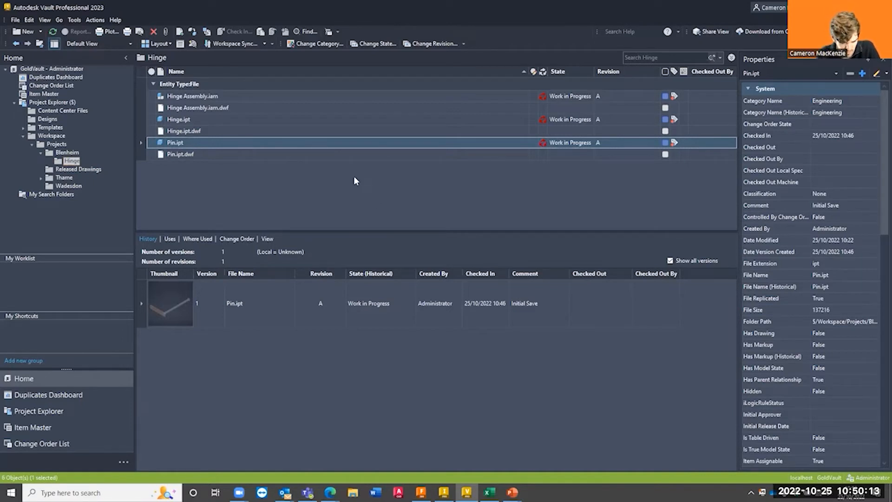
Show Pin.ipt's Uses list with Attachments expanded to reveal Pin.ipt.dwf
left_click(170, 238)
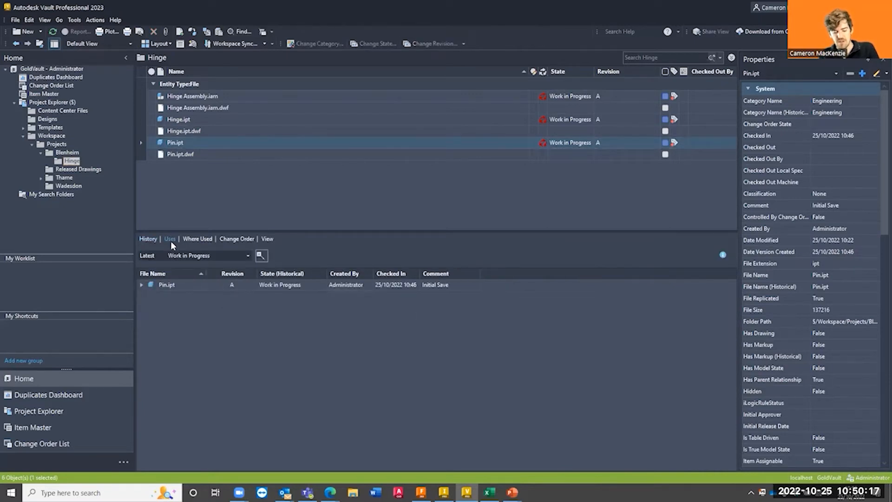
left_click(141, 285)
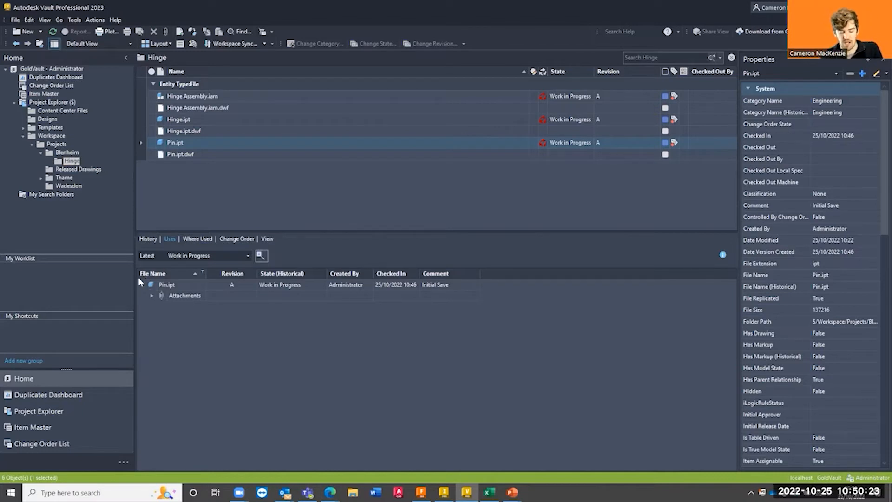
left_click(140, 283)
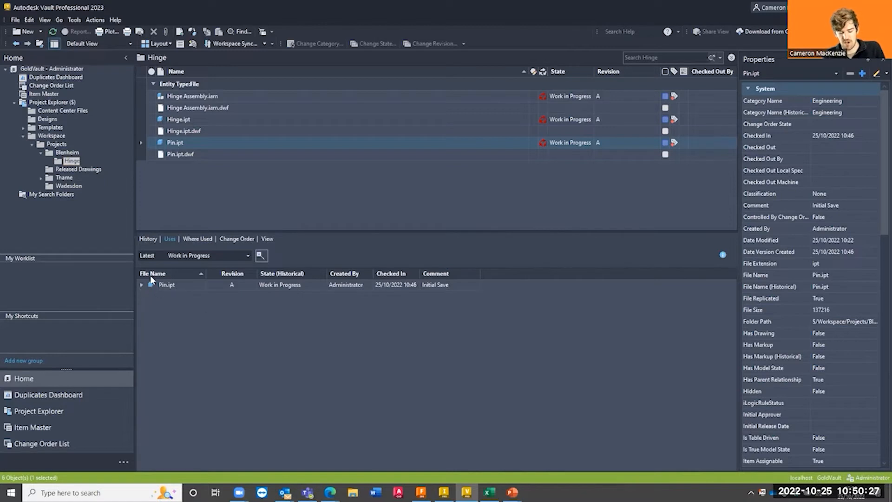
left_click(141, 285)
left_click(152, 294)
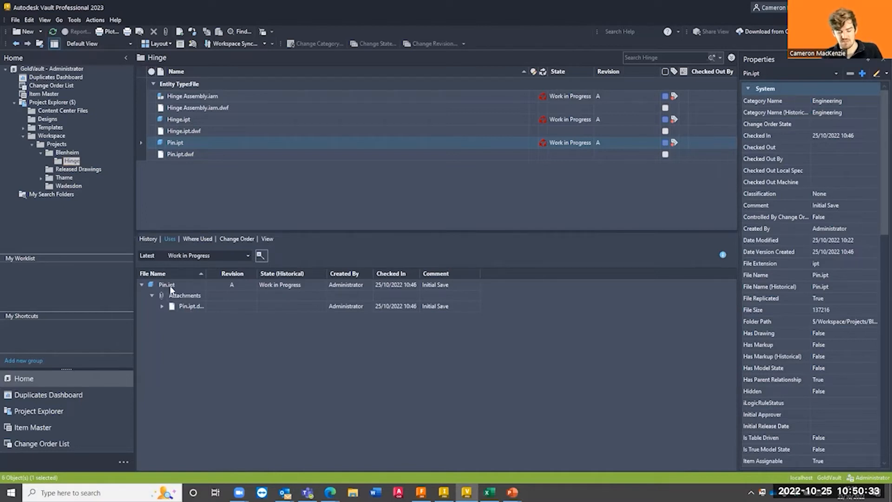
left_click(148, 239)
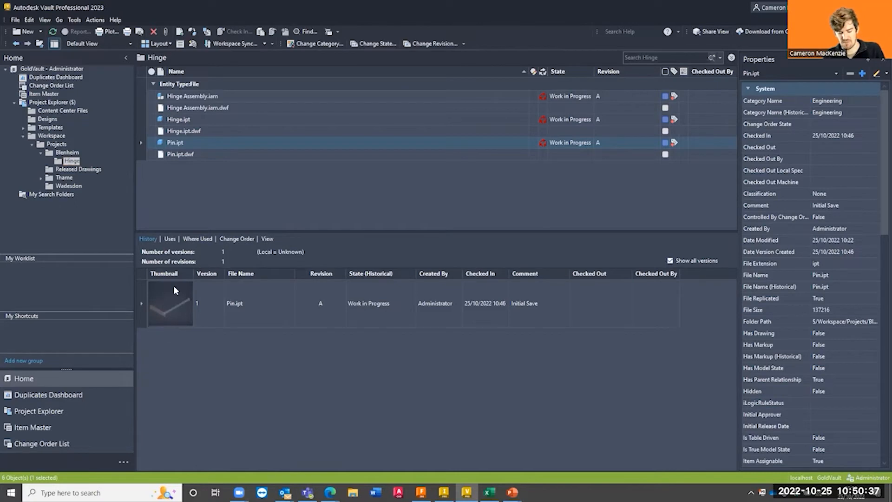
left_click(170, 239)
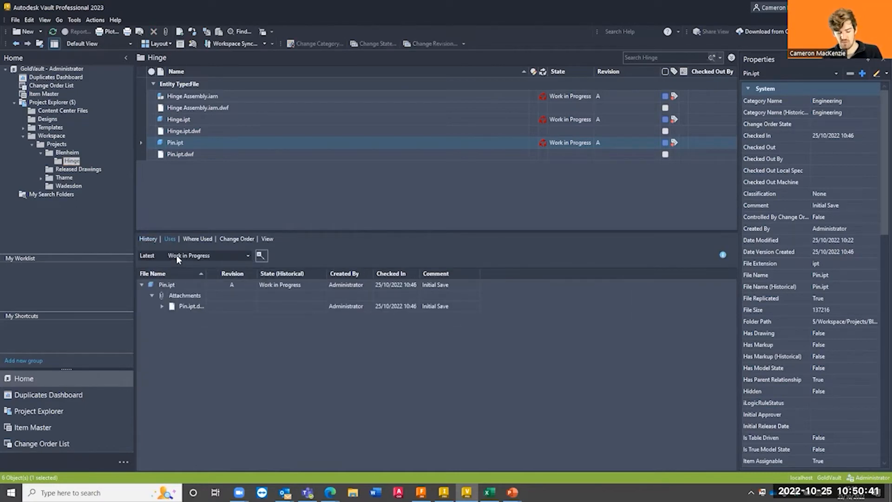
Confirm Pin.ipt is used by Hinge Assembly.iam and that the assembly has no parent
left_click(193, 238)
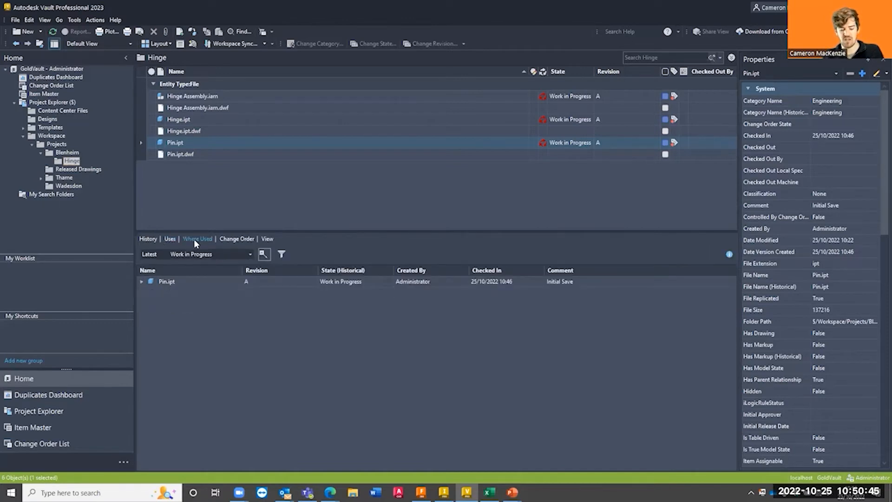
left_click(141, 281)
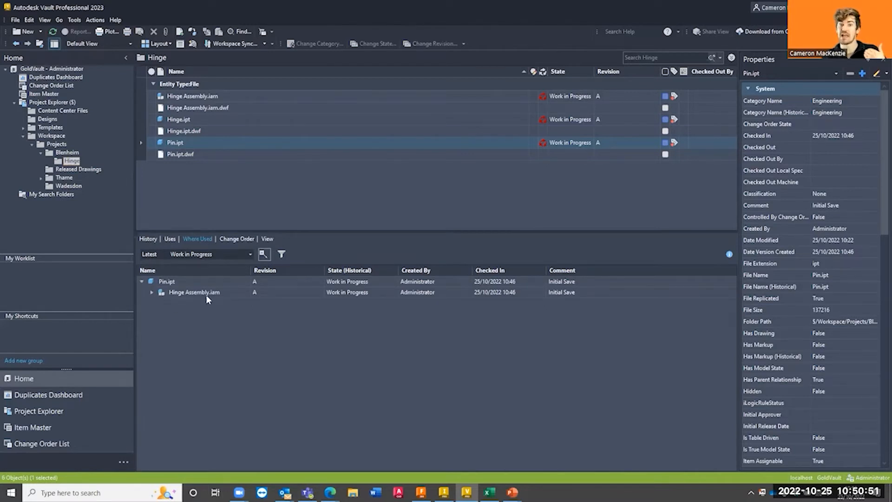
left_click(151, 292)
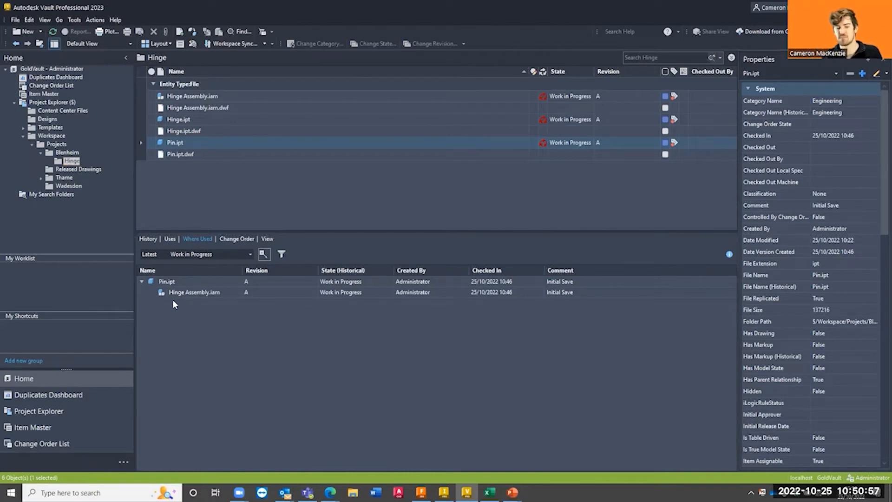
left_click(141, 281)
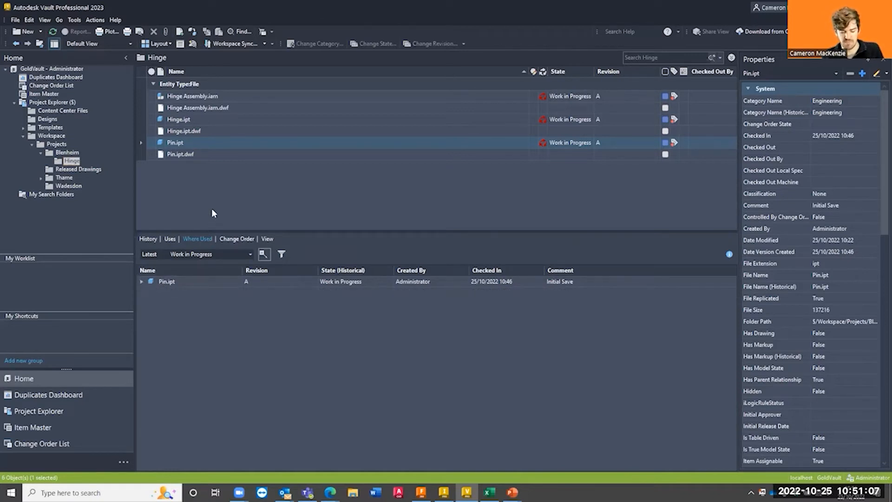
left_click(184, 97)
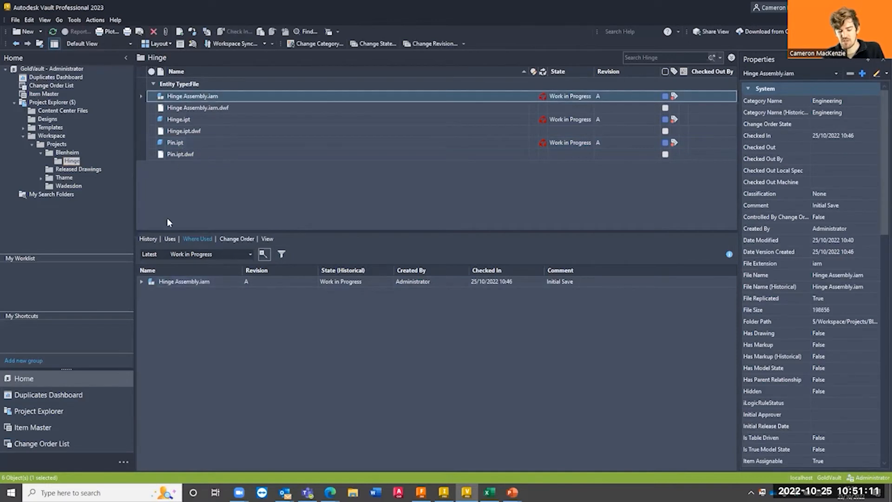
left_click(141, 281)
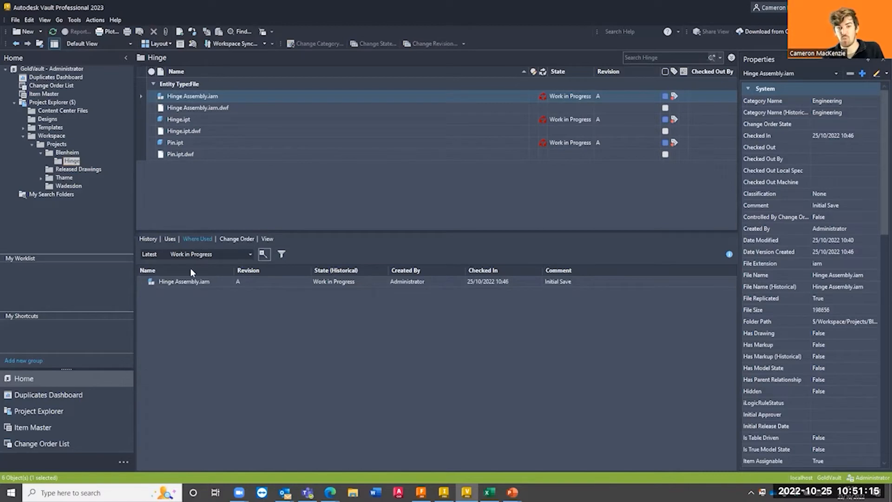
Expand Hinge Assembly.iam's Uses list and select its Hinge.ipt and Pin.ipt components
left_click(170, 239)
left_click(141, 285)
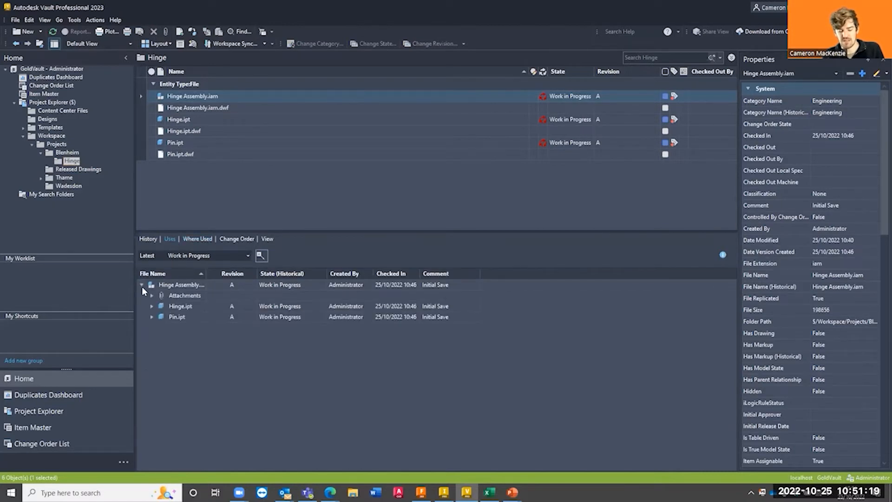
left_click(183, 306)
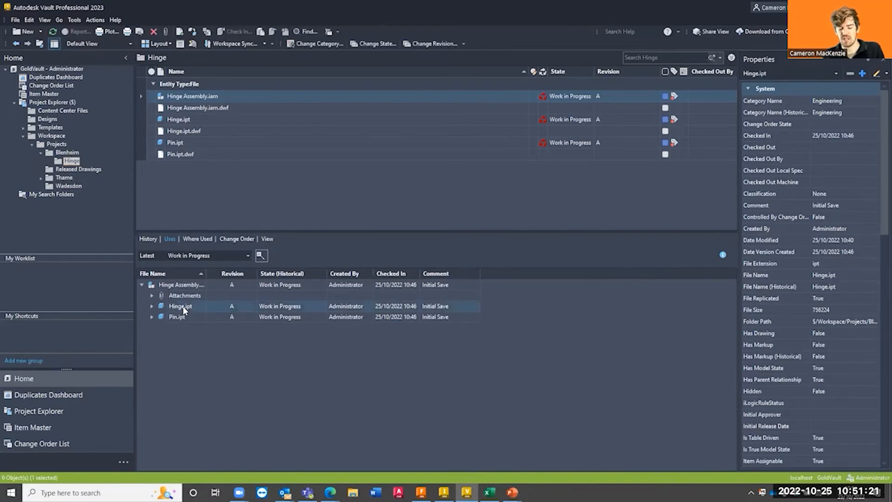
left_click(182, 318)
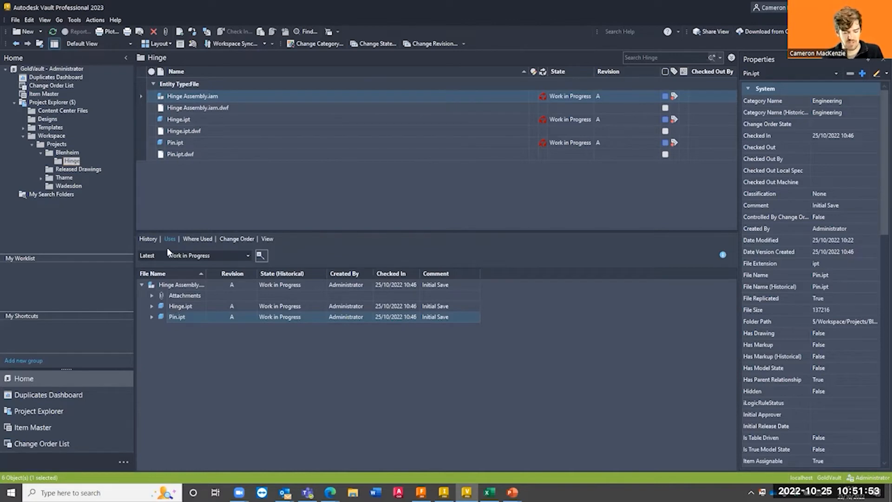
Browse the Thame and Key Holder folders, then open Hinge and select Hinge Assembly.iam
left_click(41, 177)
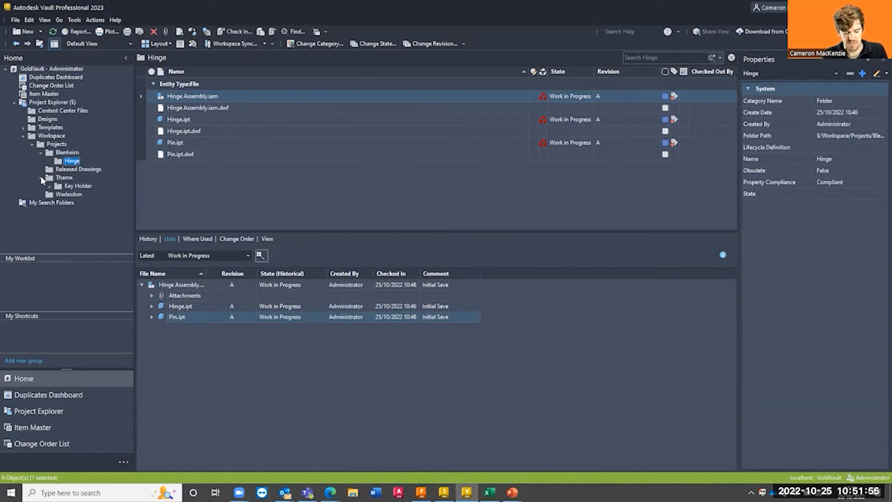
left_click(49, 186)
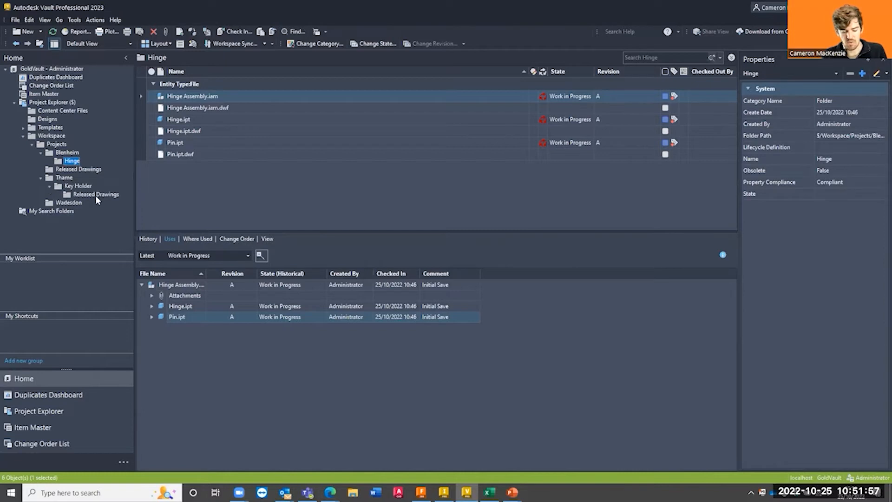
left_click(79, 186)
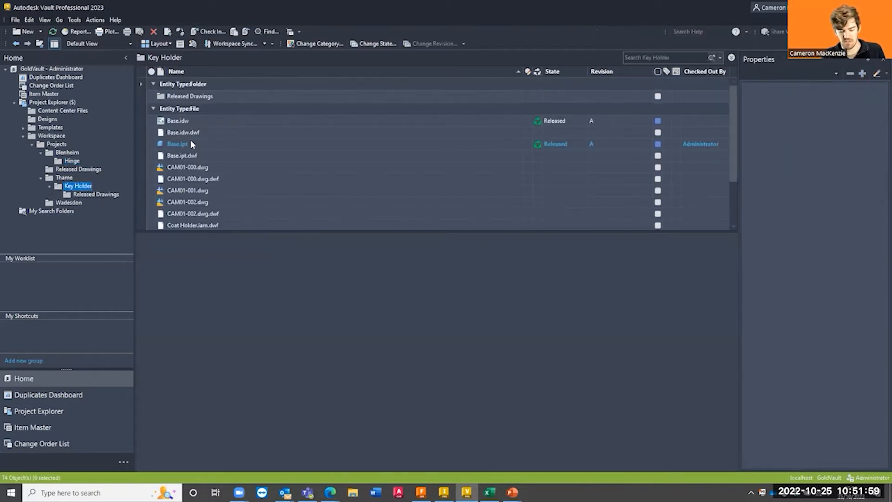
left_click(72, 162)
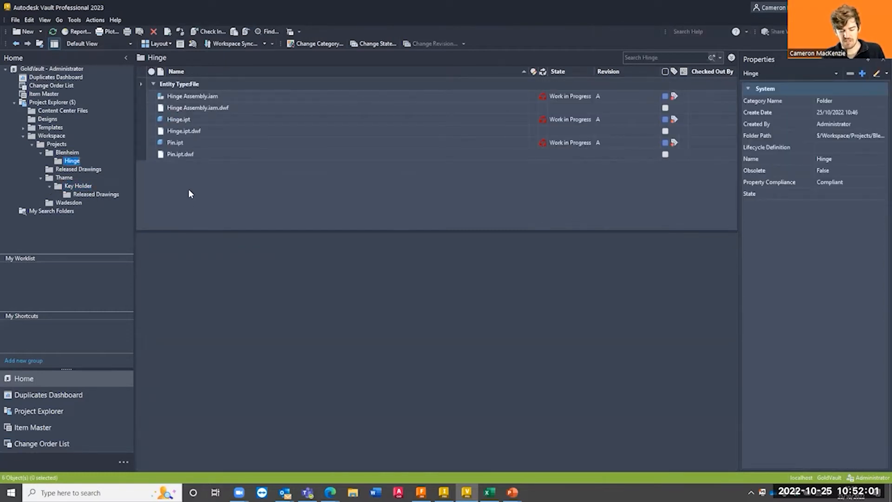
left_click(180, 97)
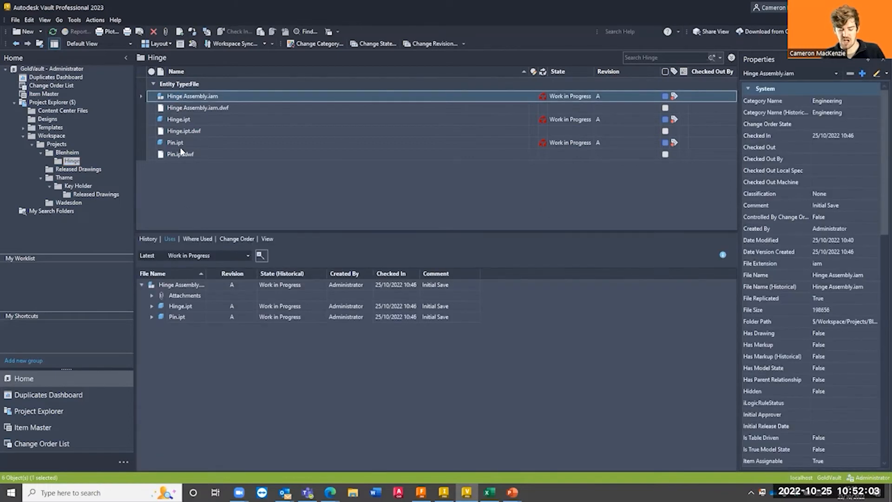
Use Go To Folder on the Hinge.ipt dependency, then try Go to Working Folder
right_click(178, 306)
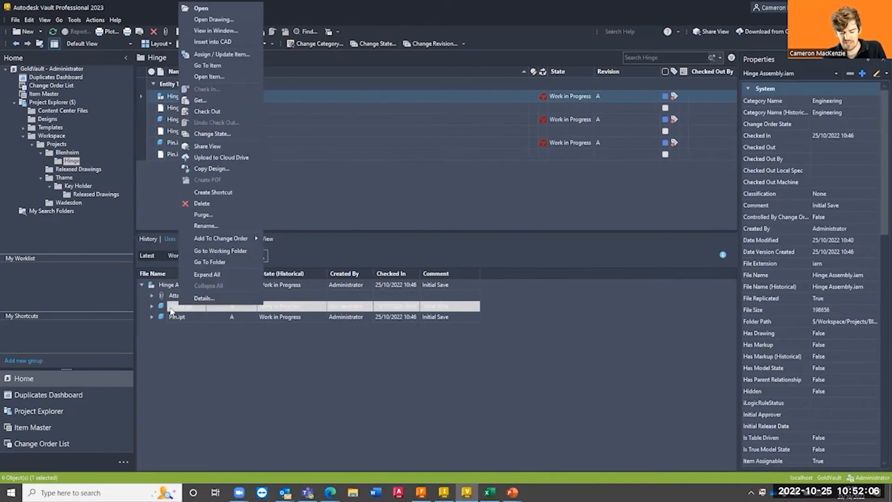
left_click(209, 262)
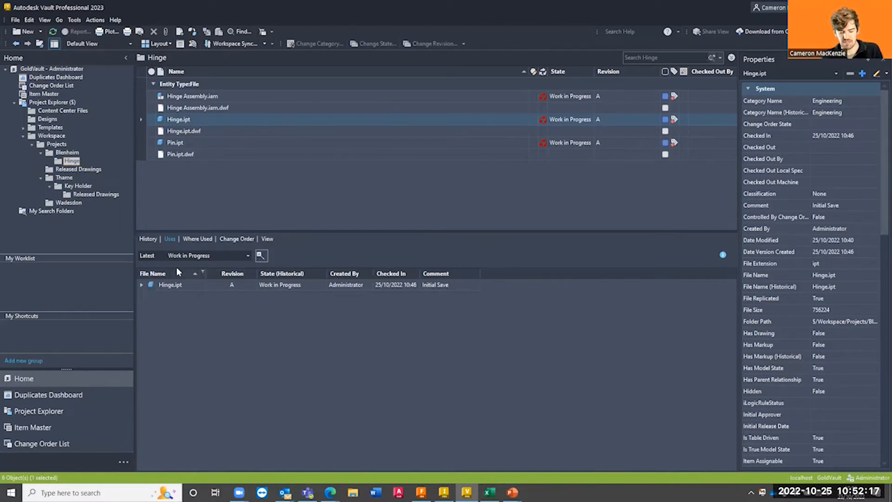
right_click(171, 120)
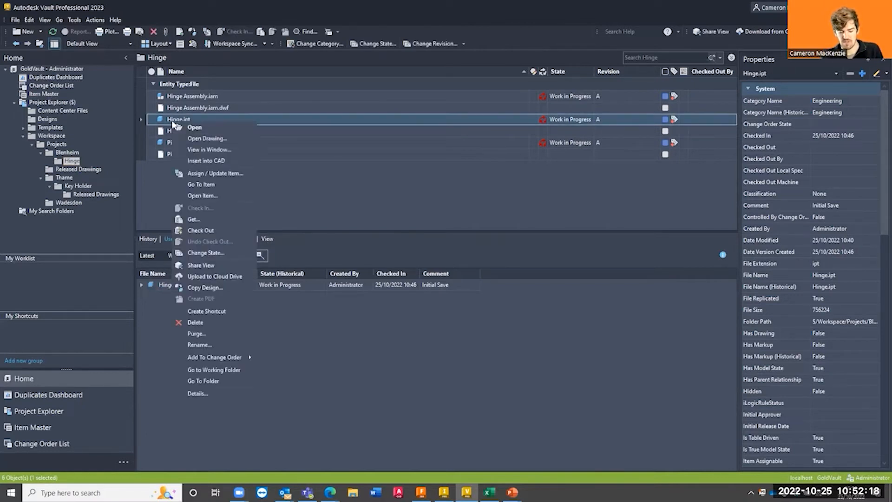
left_click(219, 372)
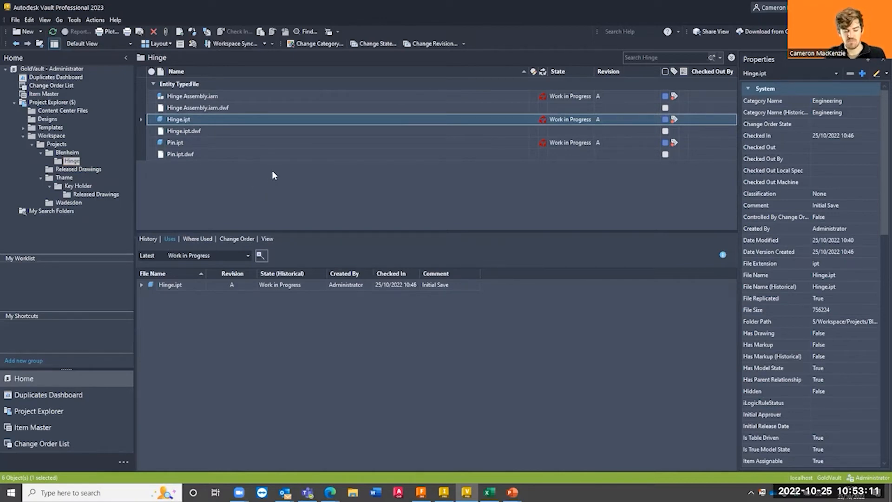
Review Hinge Assembly.iam's context menu without running an action, then switch to Inventor
left_click(195, 98)
right_click(181, 98)
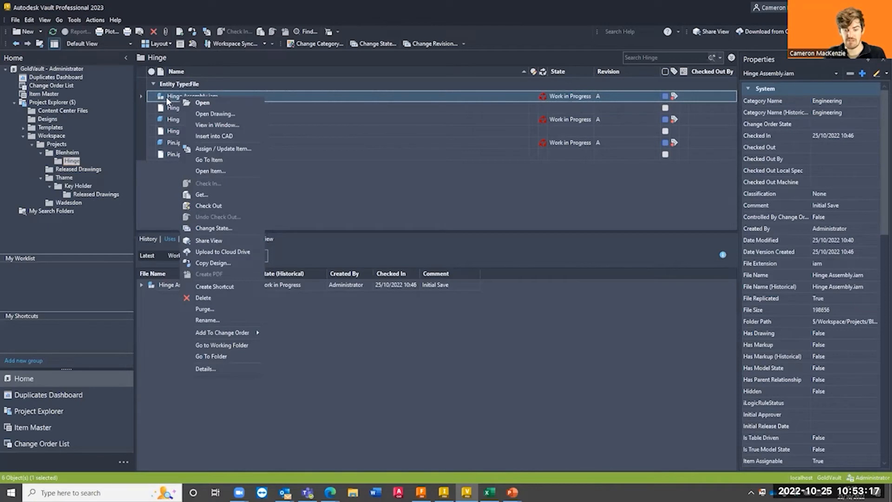
left_click(157, 176)
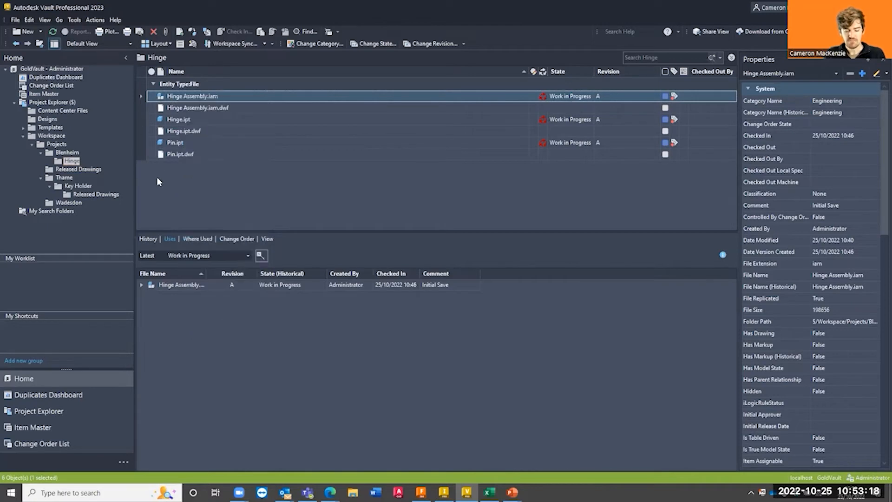
right_click(190, 99)
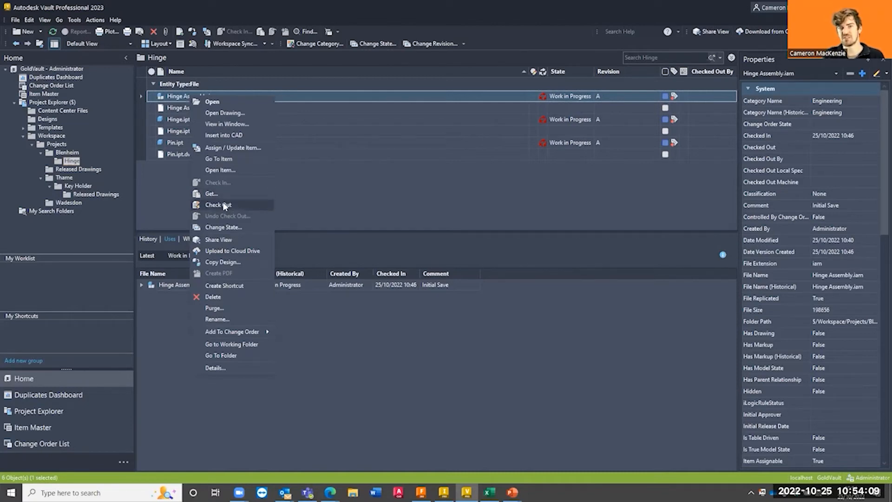
left_click(314, 201)
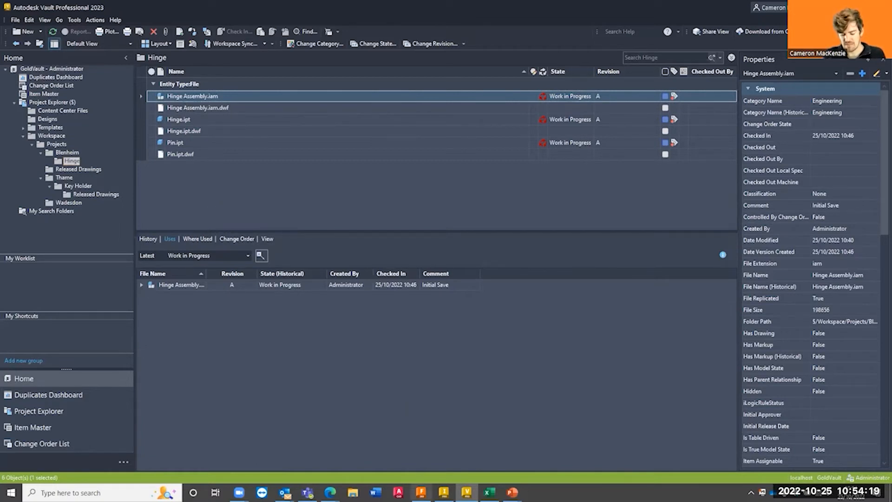
mouse_move(444, 491)
left_click(439, 451)
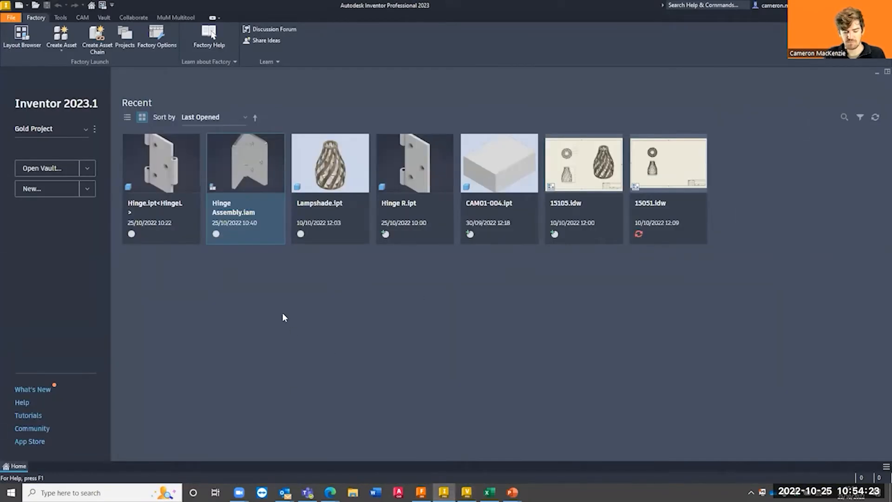
Launch Select File From Vault using Open on Inventor's Vault tab
left_click(105, 17)
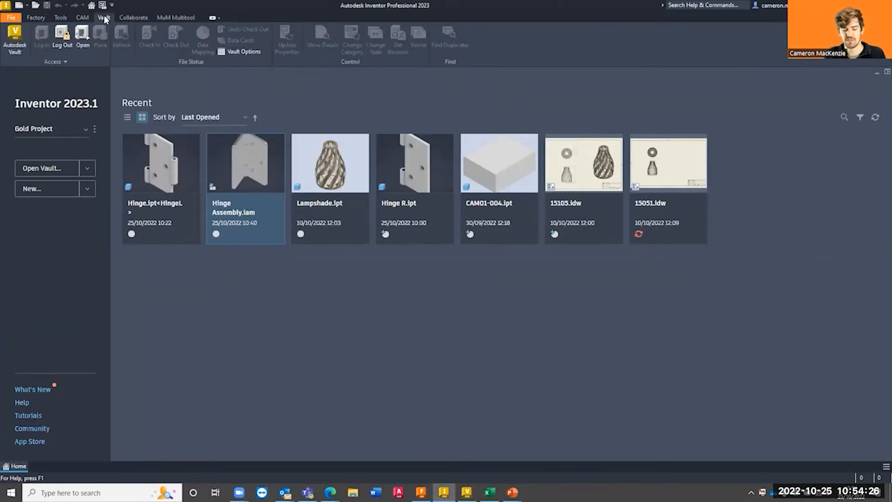
left_click(83, 35)
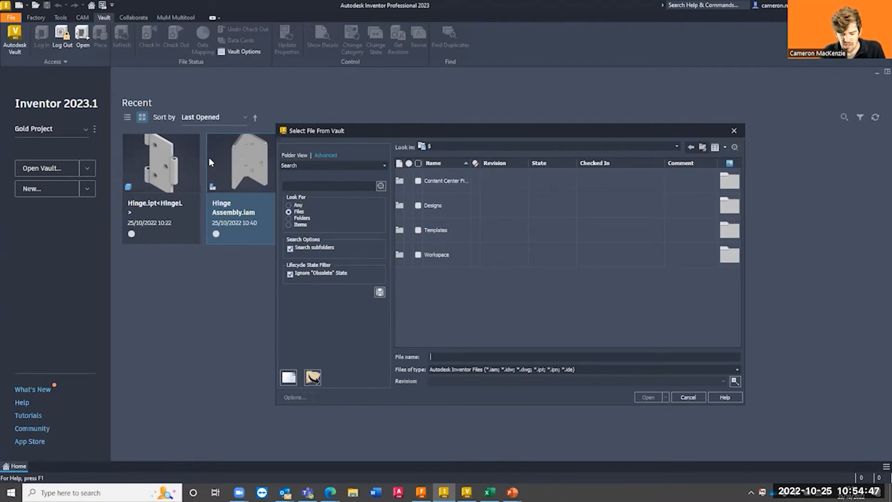
Move the vault dialog up and left and switch it to Folder View
left_click_drag(350, 125, 326, 93)
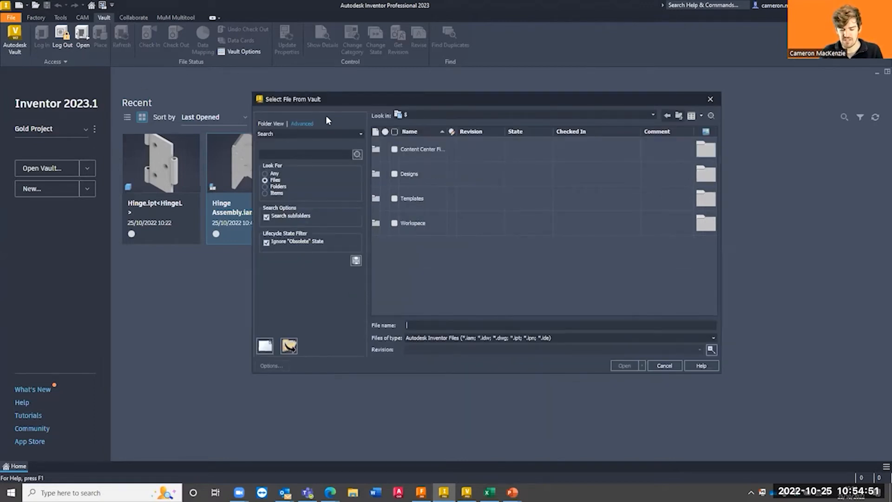
left_click_drag(334, 99, 310, 85)
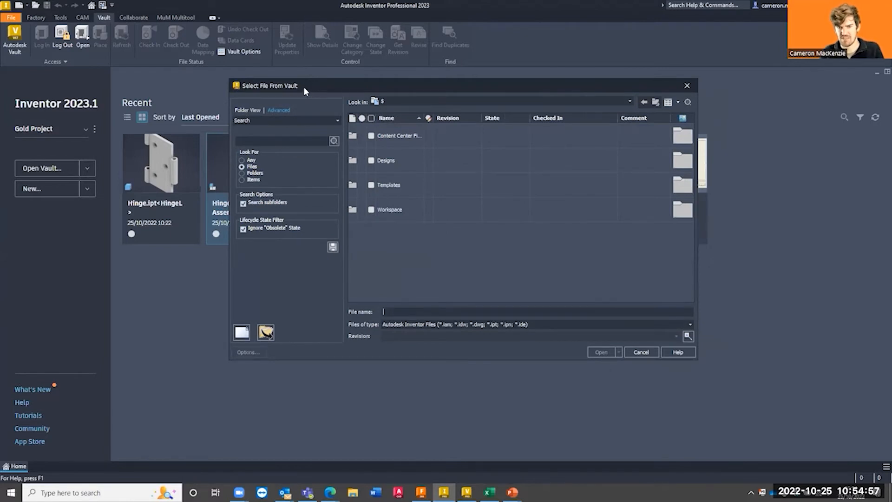
left_click_drag(305, 88, 272, 63)
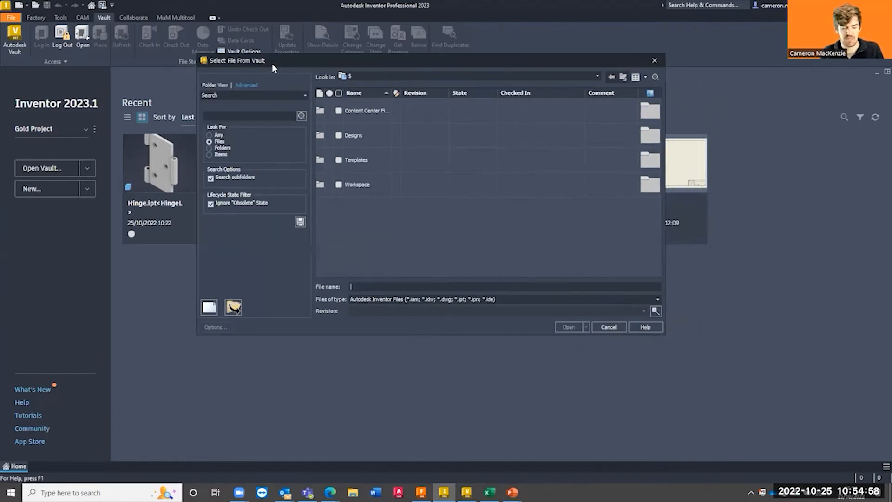
left_click(215, 86)
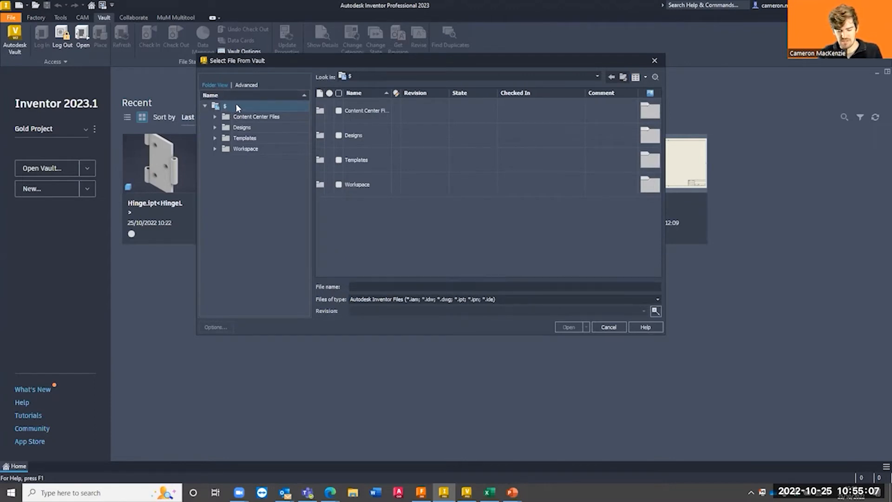
Expand Workspace > Projects, select the Blenheim Hinge folder, and enlarge the dialog
left_click(216, 148)
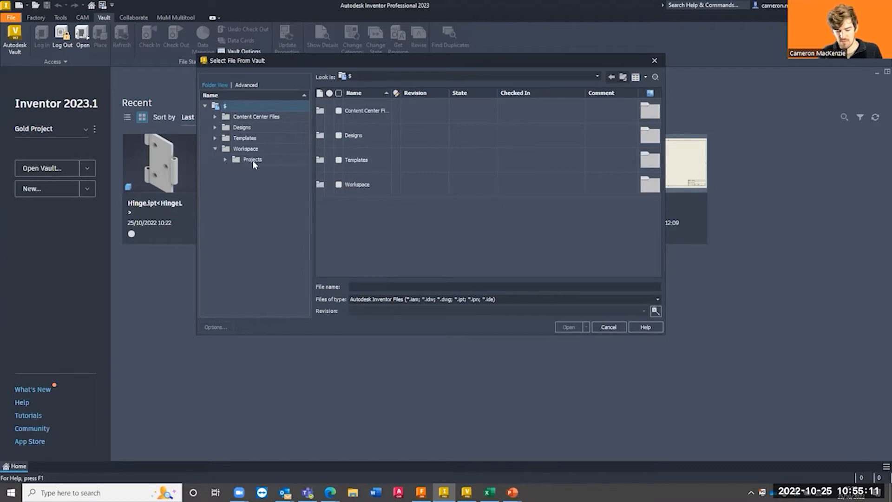
left_click(224, 160)
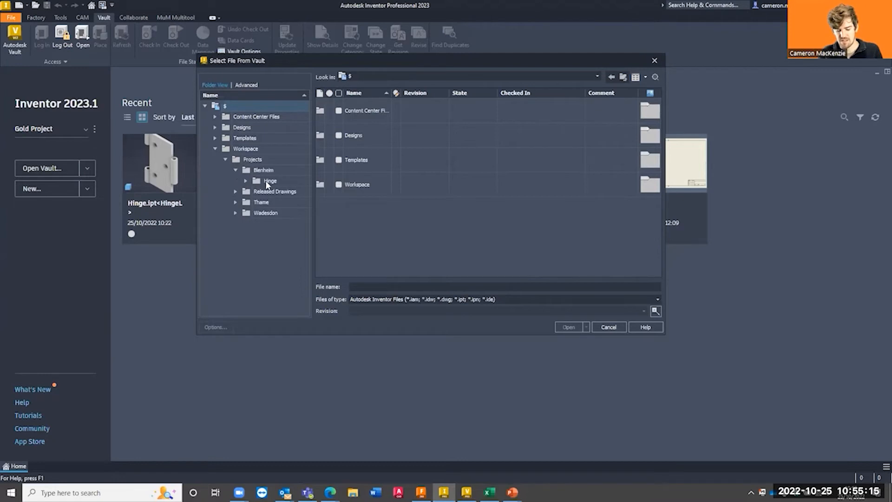
left_click(268, 182)
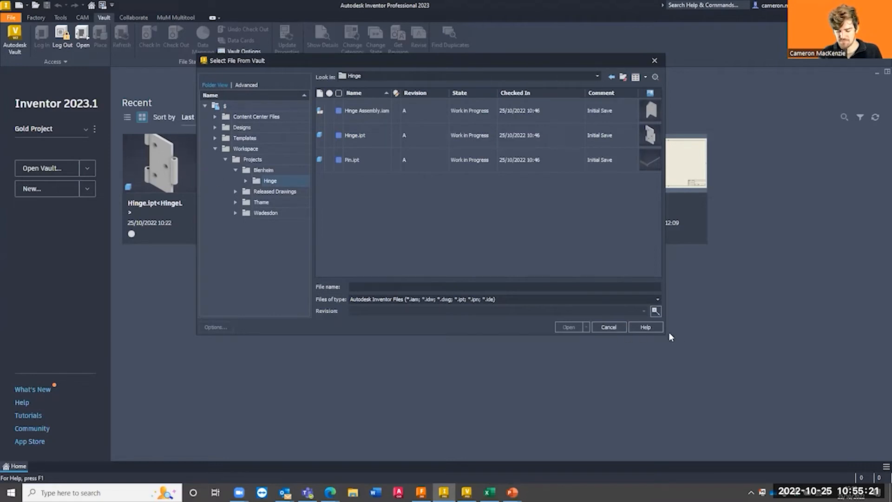
left_click_drag(667, 333, 832, 469)
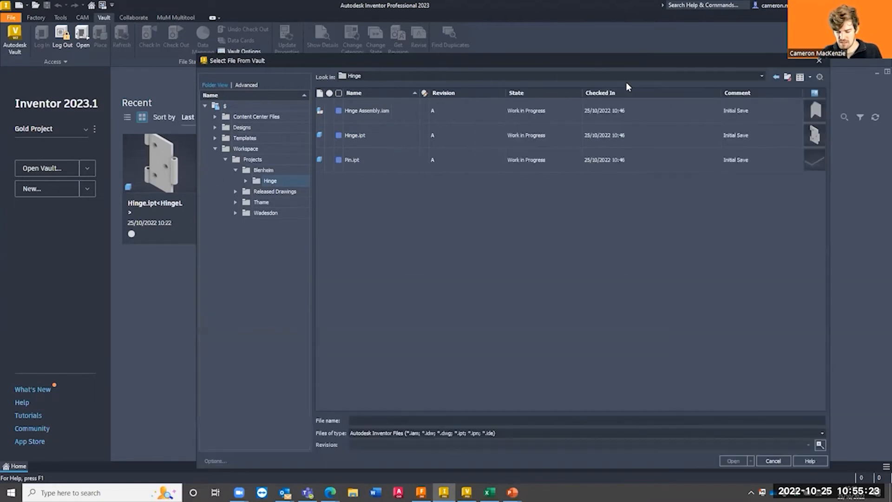
left_click_drag(614, 57, 530, 47)
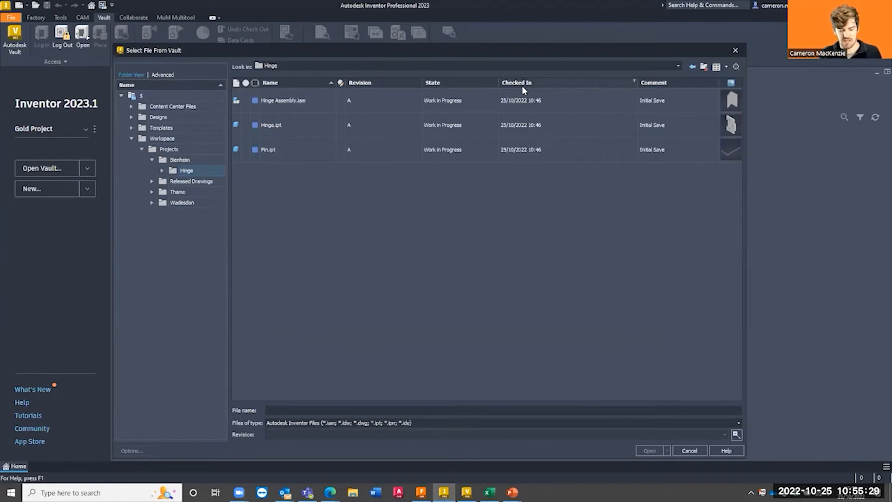
Browse the file list's available columns without changing which are shown
right_click(372, 82)
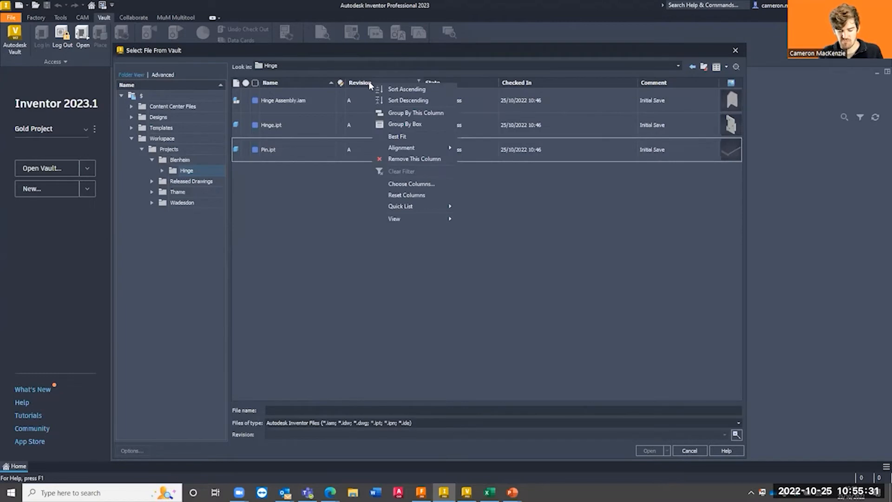
left_click(416, 184)
scroll(154, 190, "down", 15)
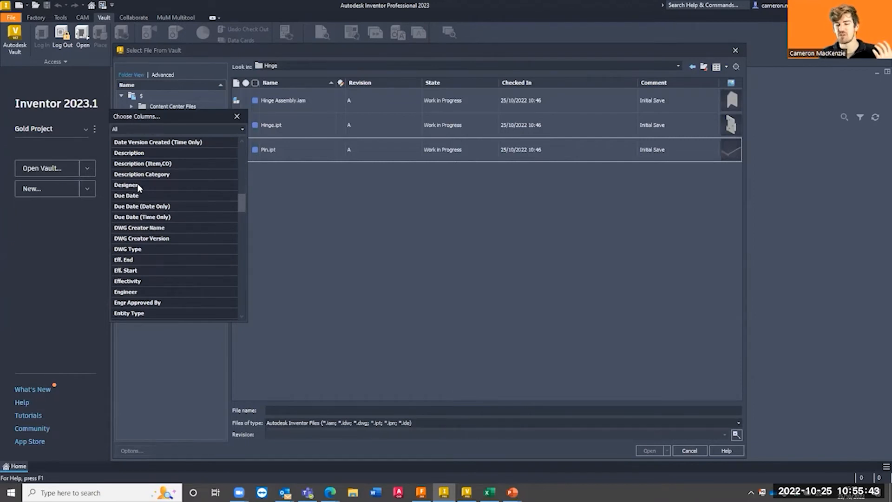
scroll(138, 186, "down", 2)
scroll(139, 186, "down", 3)
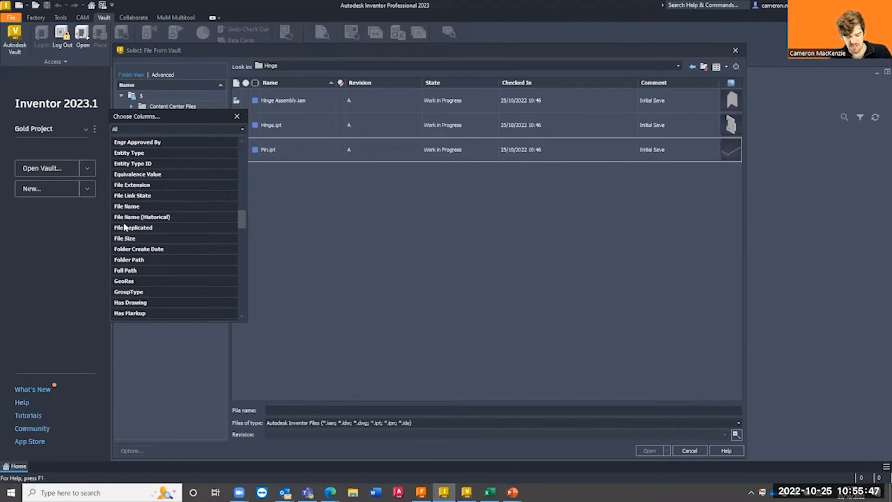
scroll(133, 209, "down", 6)
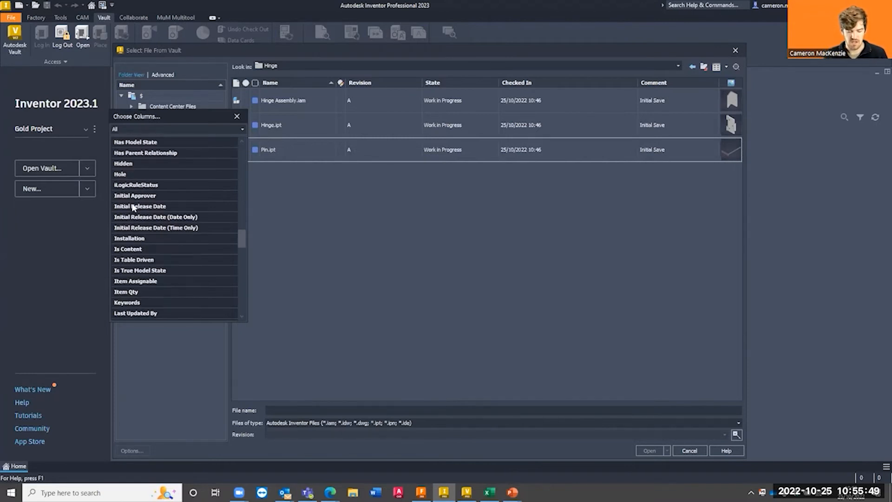
scroll(132, 208, "down", 15)
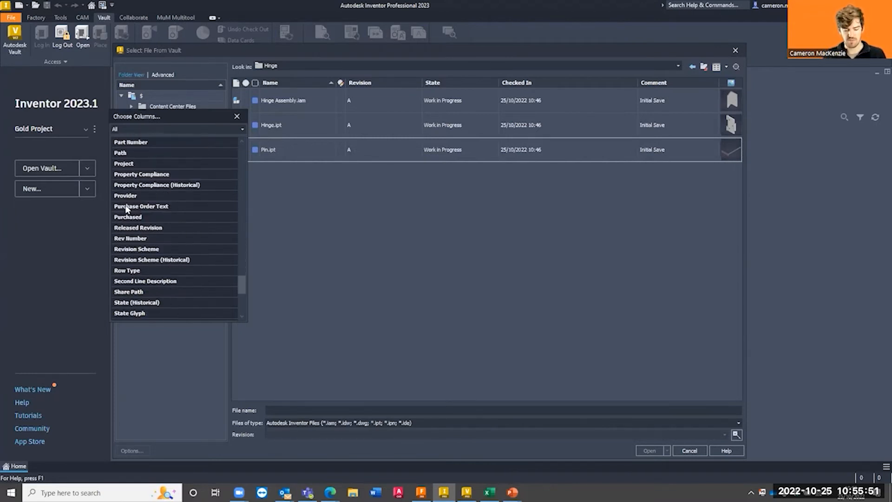
left_click(237, 116)
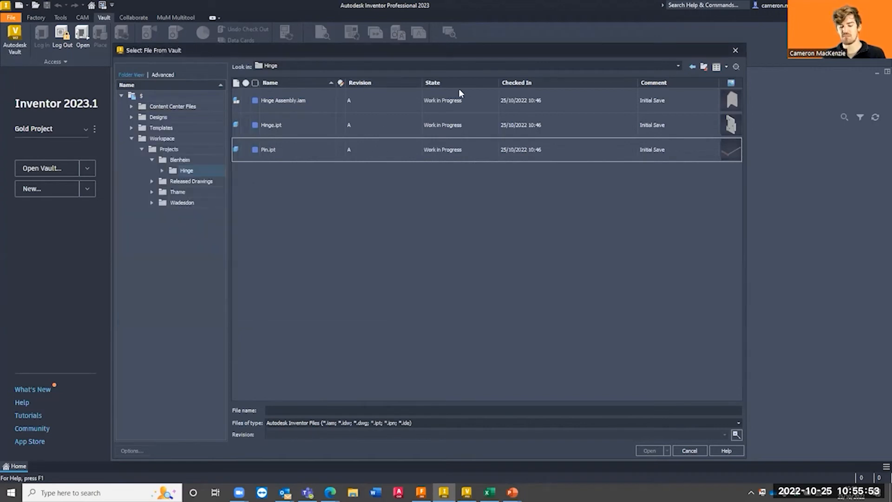
Move Comment before Checked In, select Hinge Assembly.iam, and show its Open options
left_click_drag(651, 78, 508, 84)
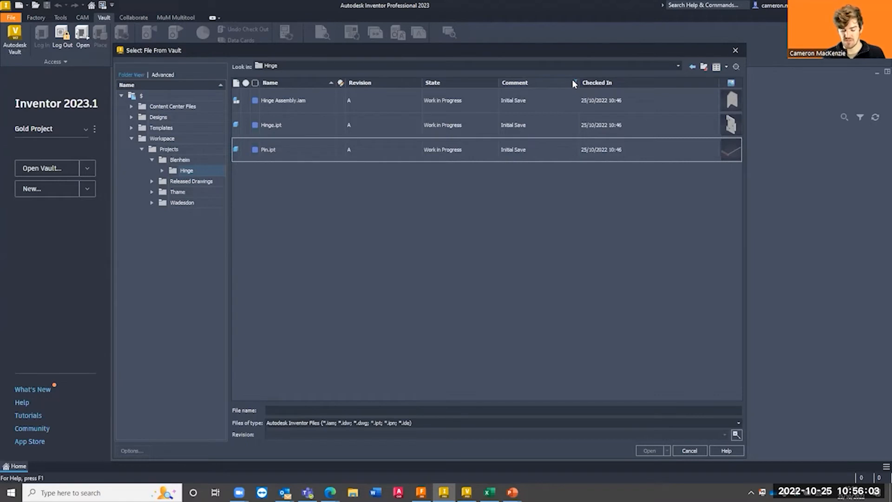
left_click(327, 100)
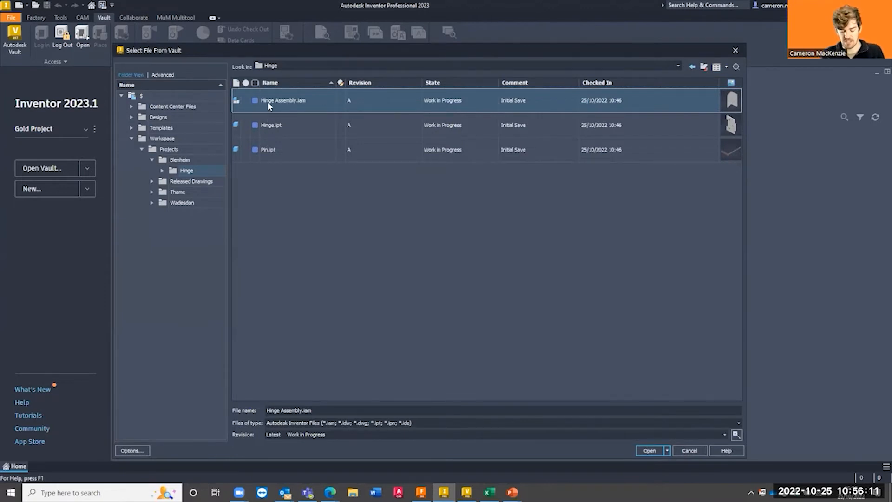
left_click(667, 450)
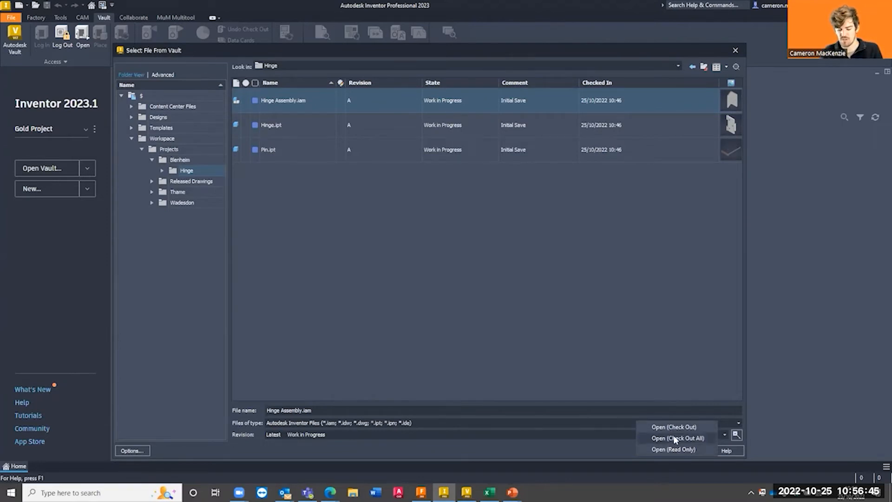
Check out Hinge Assembly.iam with all its files under the comment 'Second Check'
left_click(675, 438)
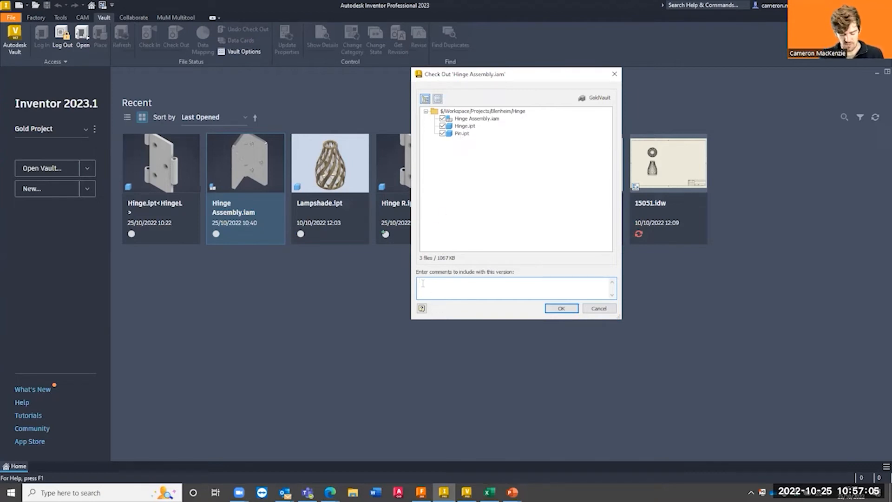
type("Se")
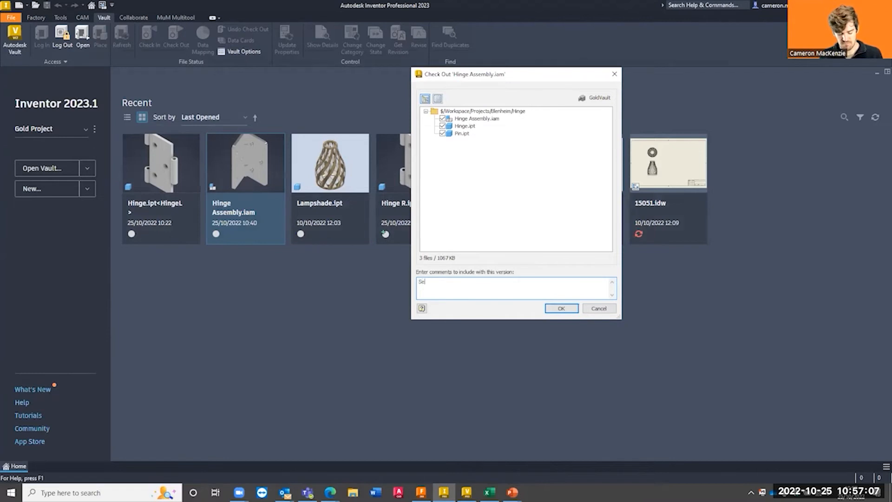
type("cond Check")
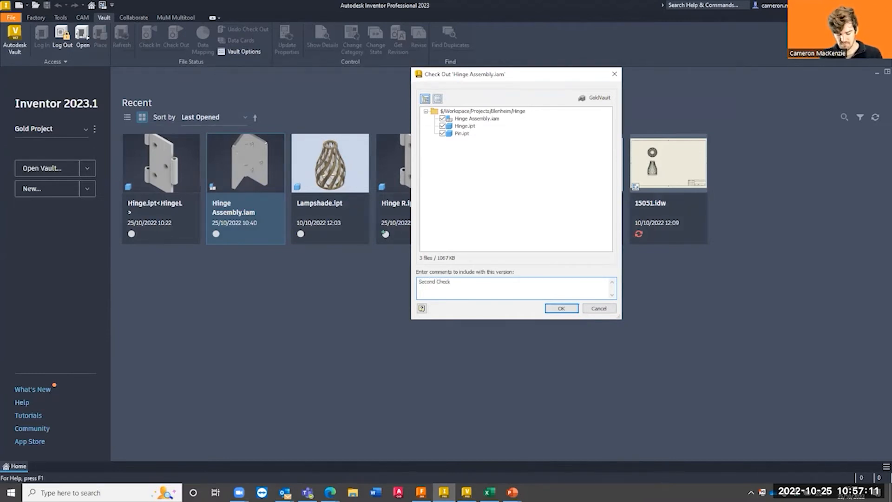
left_click(561, 308)
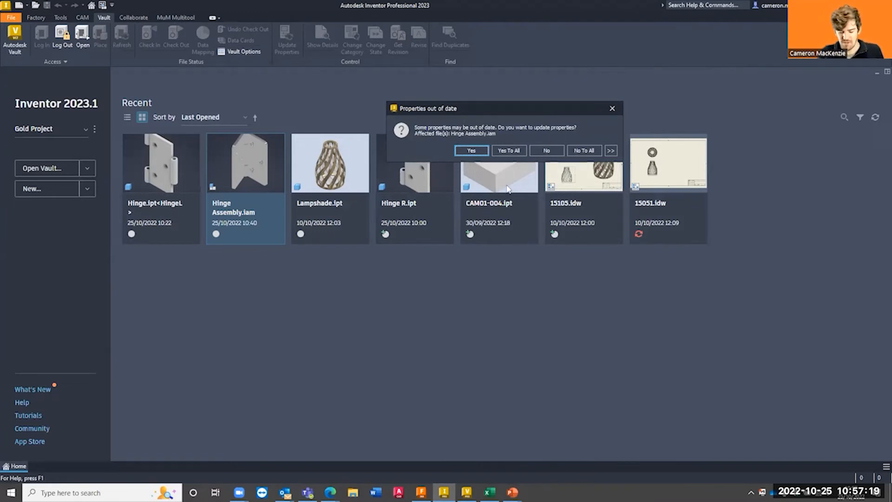
Update properties for all out-of-date files and open the hinge assembly
left_click(506, 153)
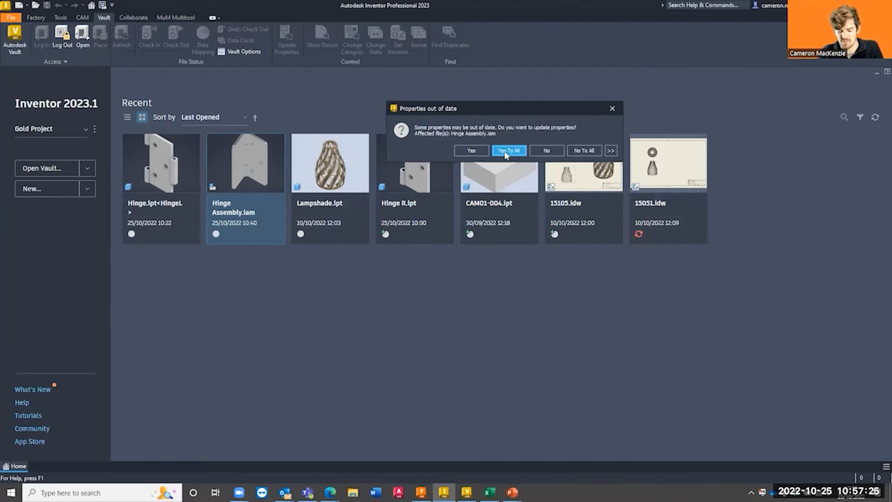
left_click(506, 152)
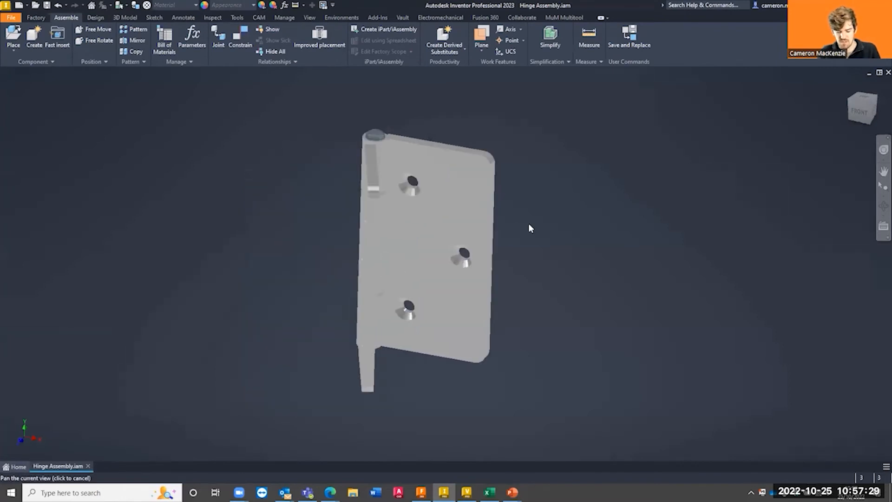
mouse_move(633, 251)
middle_mouse_down("shift")
mouse_move(611, 243)
mouse_move(587, 260)
middle_mouse_up("shift")
Swing a hinge leaf about the pin to confirm it rotates, viewing from several angles
left_click_drag(587, 261, 604, 167)
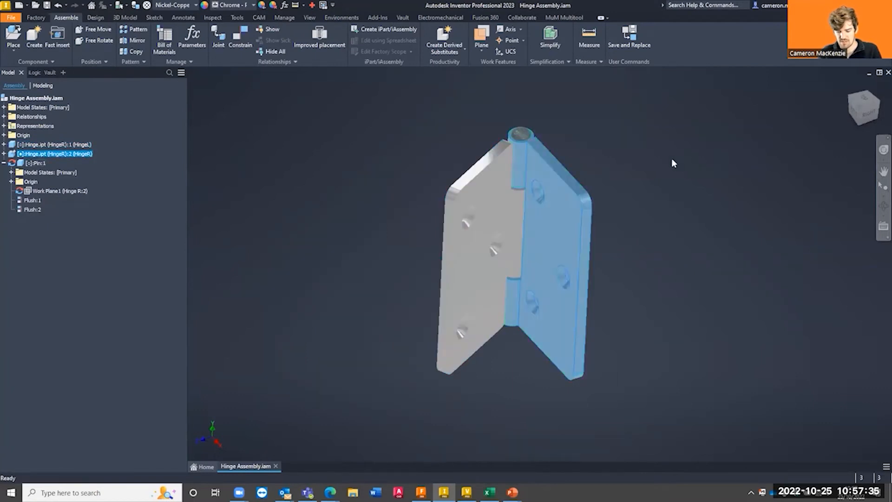
left_click(647, 177)
middle_click_drag(647, 201, 418, 230, "shift")
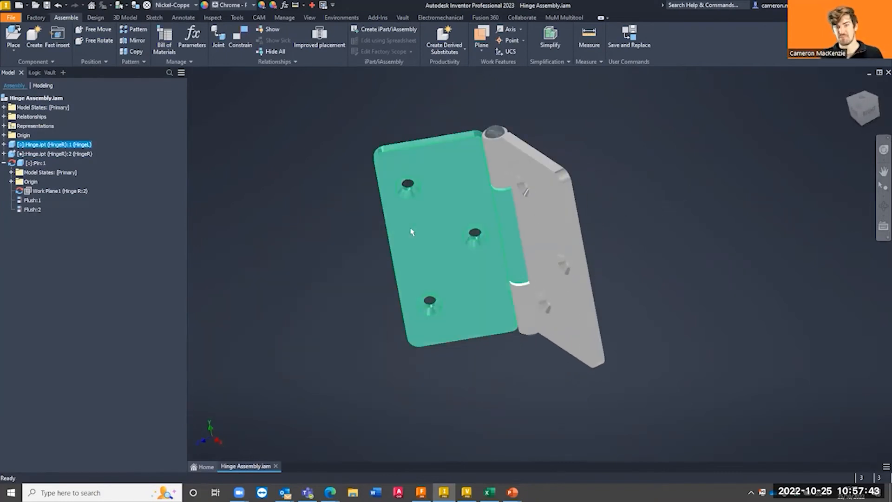
left_click(411, 232)
middle_click_drag(377, 243, 325, 235, "shift")
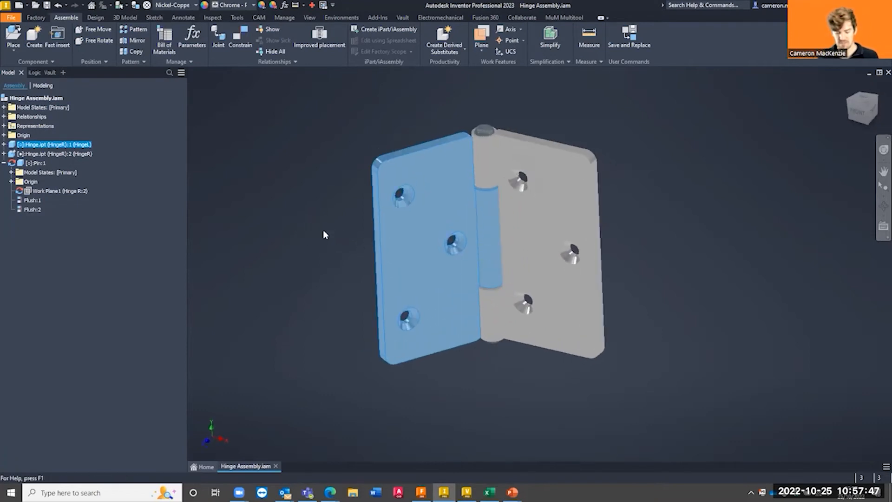
left_click(325, 234)
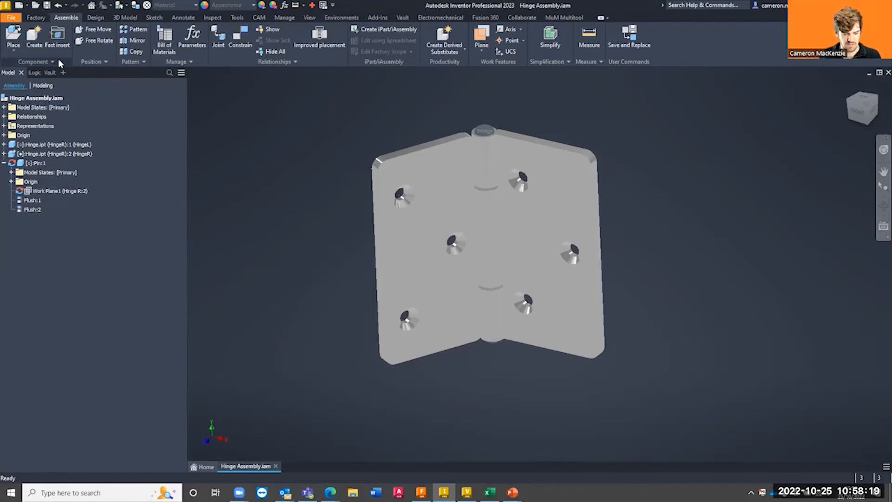
Place Goldey Box.ipt from the vault's Workspace > Projects > Blenheim folder into the assembly
left_click(15, 48)
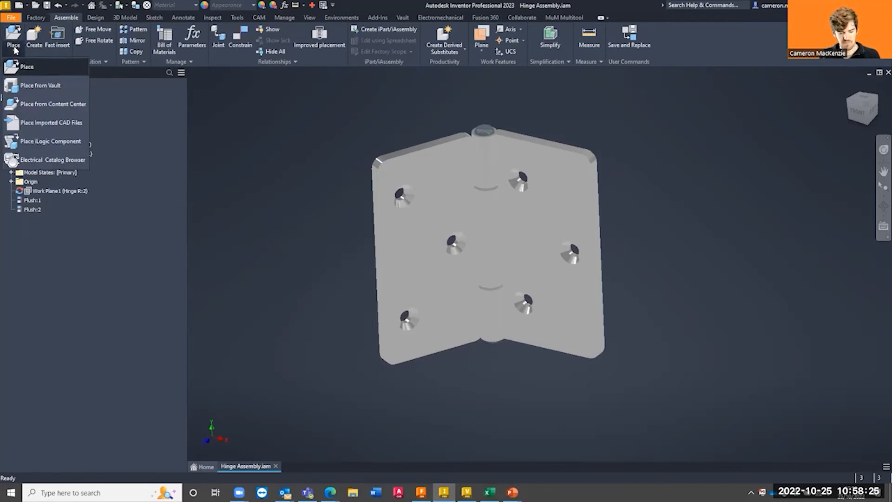
left_click(29, 86)
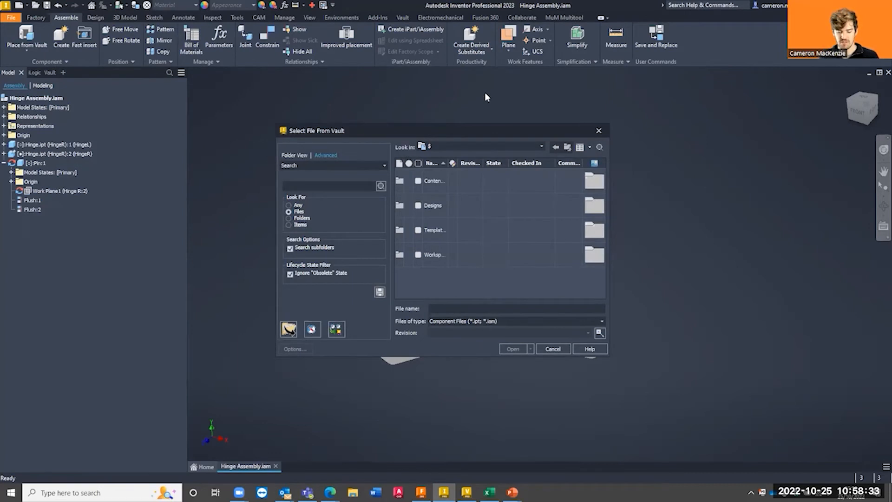
left_click_drag(422, 126, 438, 99)
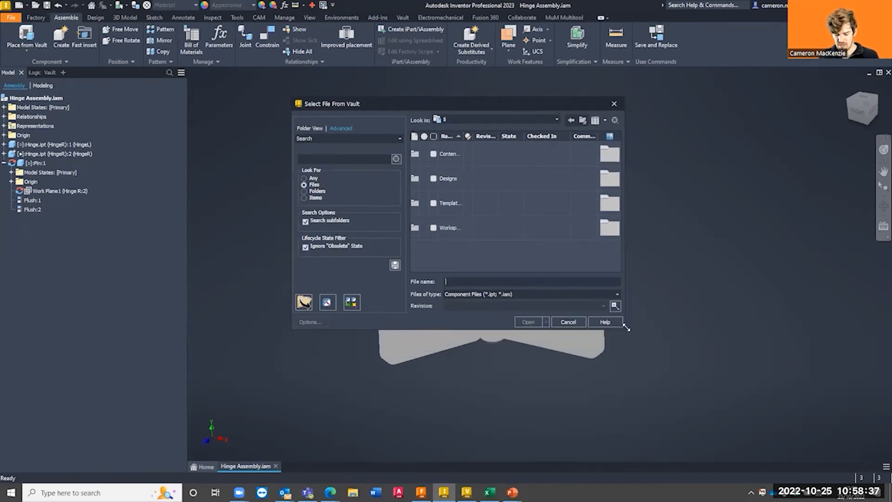
left_click_drag(625, 328, 832, 394)
left_click_drag(571, 103, 490, 71)
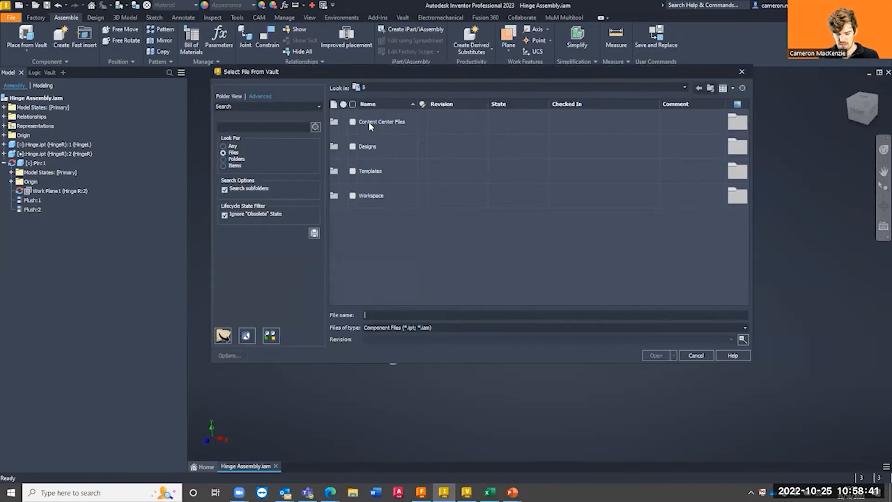
double_click(369, 193)
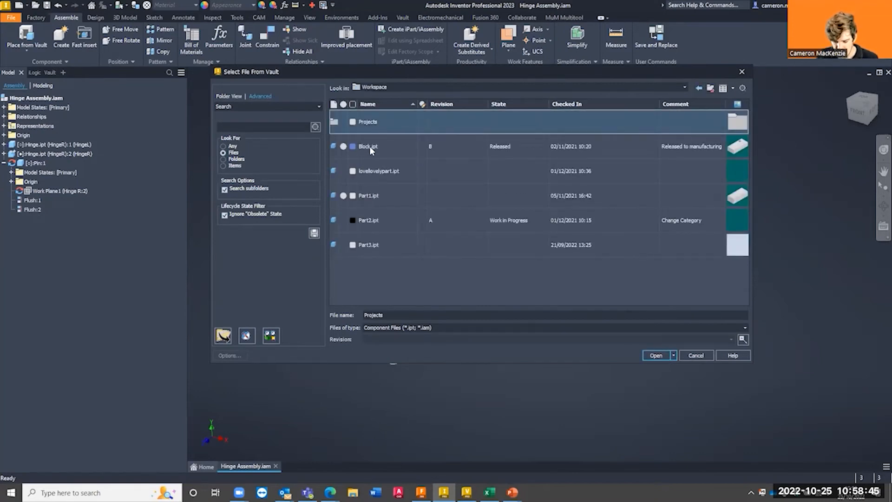
double_click(366, 127)
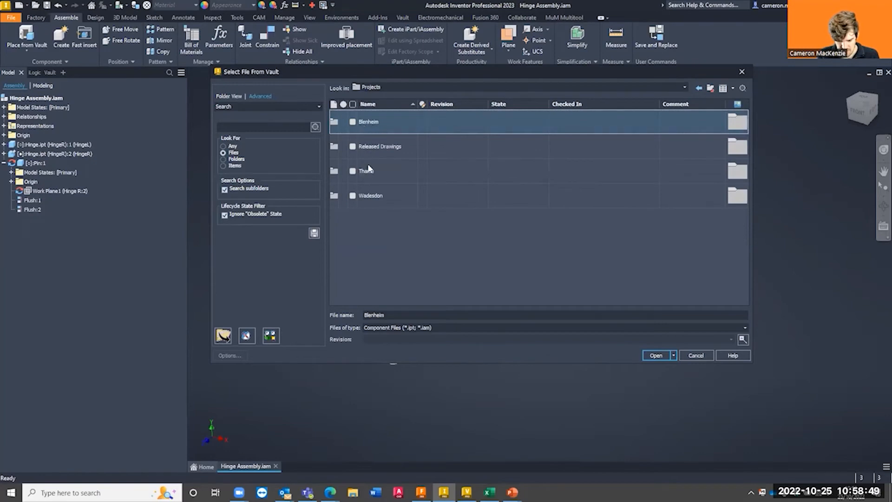
double_click(371, 121)
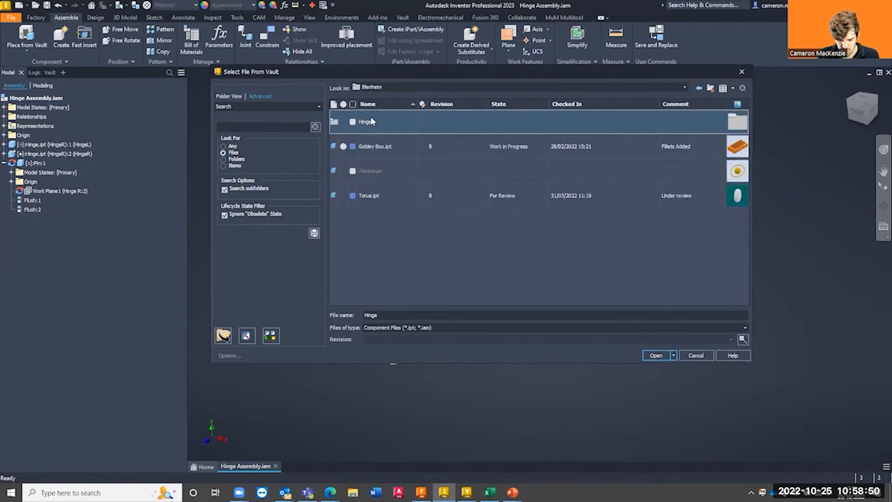
left_click(370, 150)
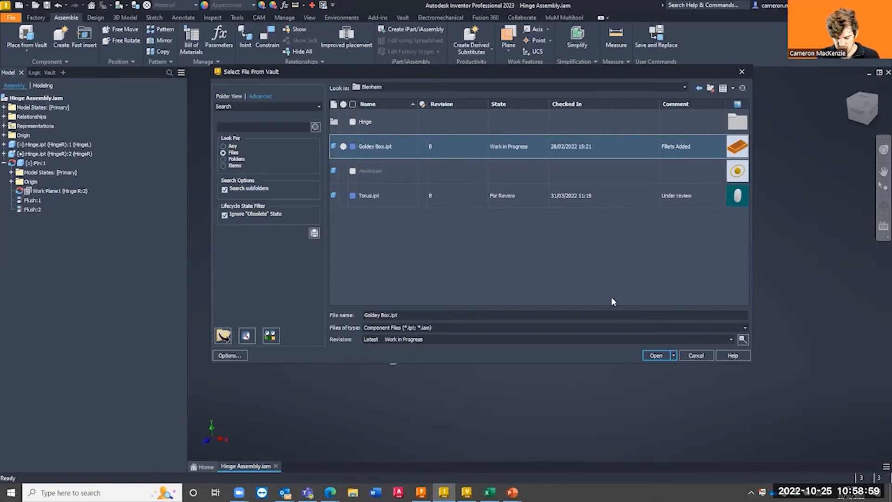
left_click(654, 356)
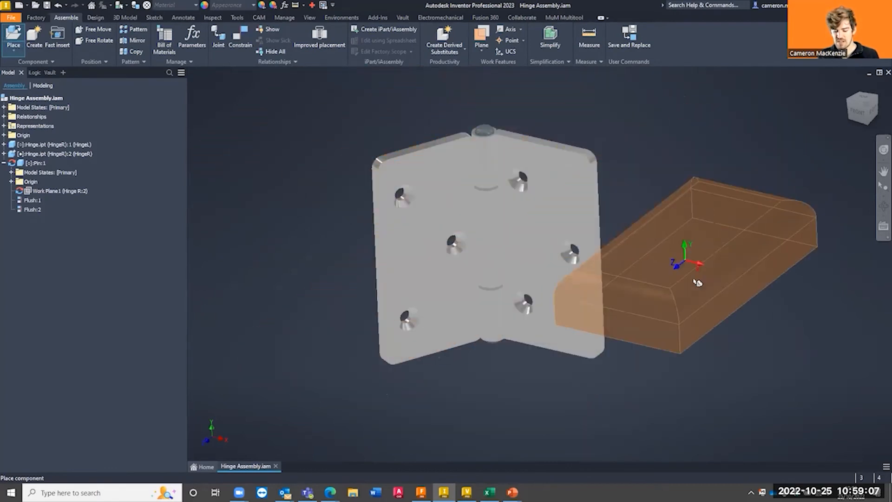
Drop four Goldey Box copies around the hinge: one lower right, three stacked to the left
left_click(685, 343)
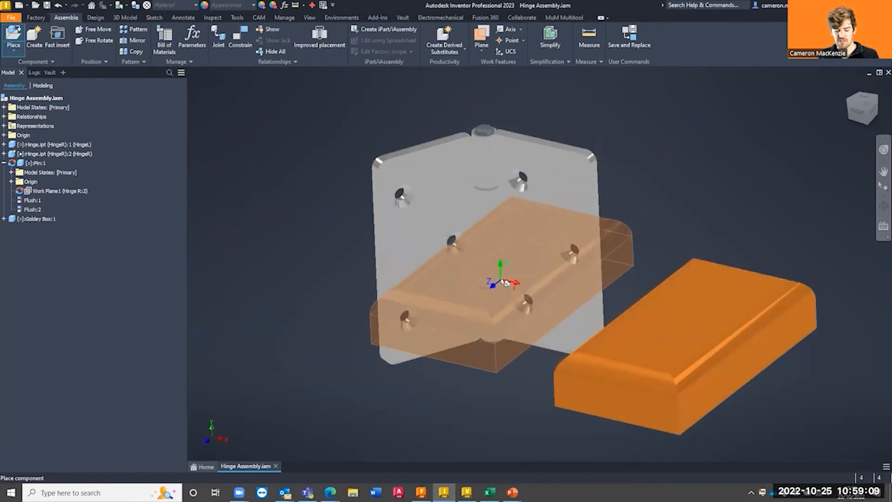
left_click(295, 268)
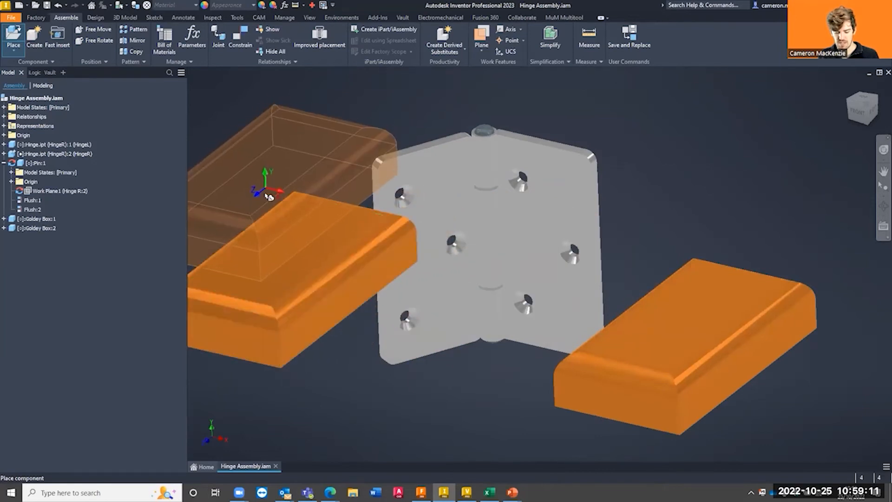
left_click(259, 199)
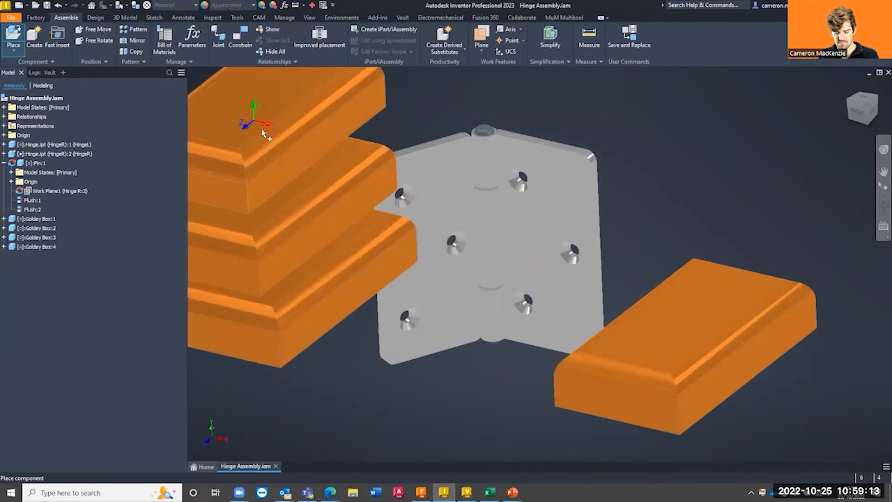
left_click(398, 249)
middle_click_drag(418, 249, 392, 225, "shift")
key("Escape")
scroll(393, 225, "down", 5)
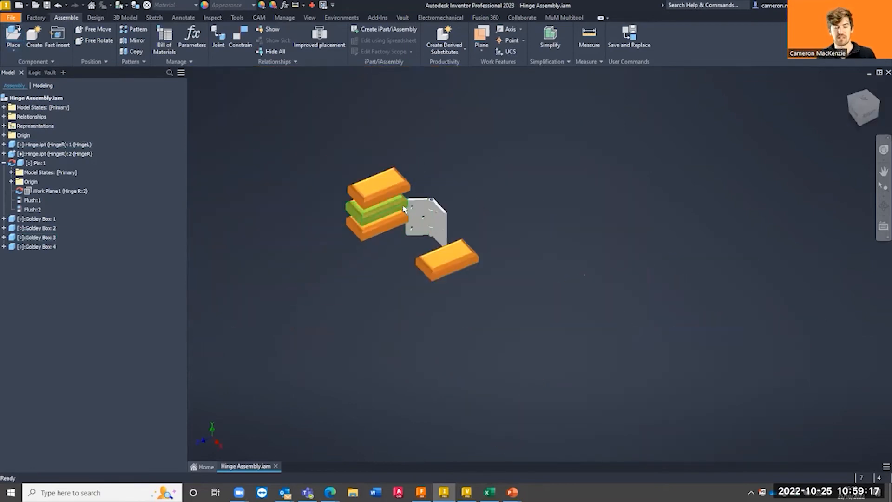
mouse_move(403, 209)
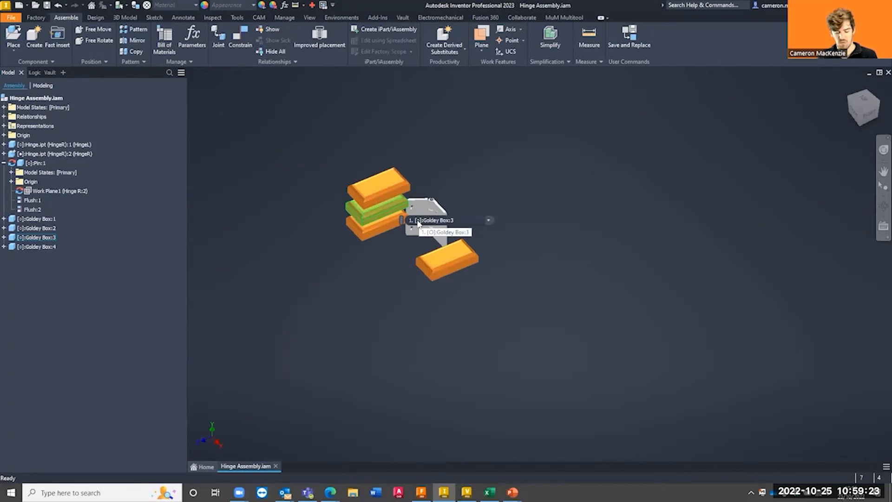
mouse_move(546, 249)
middle_mouse_down("shift")
mouse_move(592, 235)
mouse_move(621, 252)
mouse_move(599, 251)
middle_mouse_up("shift")
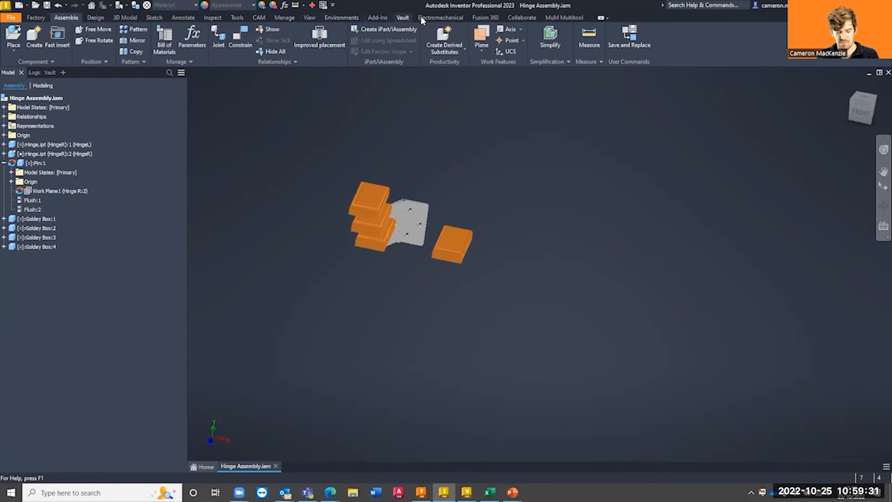
Show the Vault browser status of the assembly files and Hinge Assembly.iam's vault actions
left_click(51, 73)
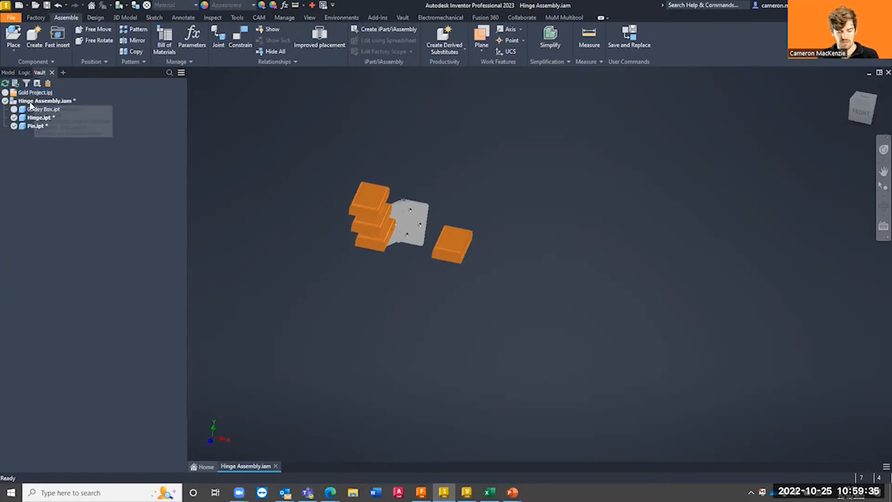
mouse_move(37, 104)
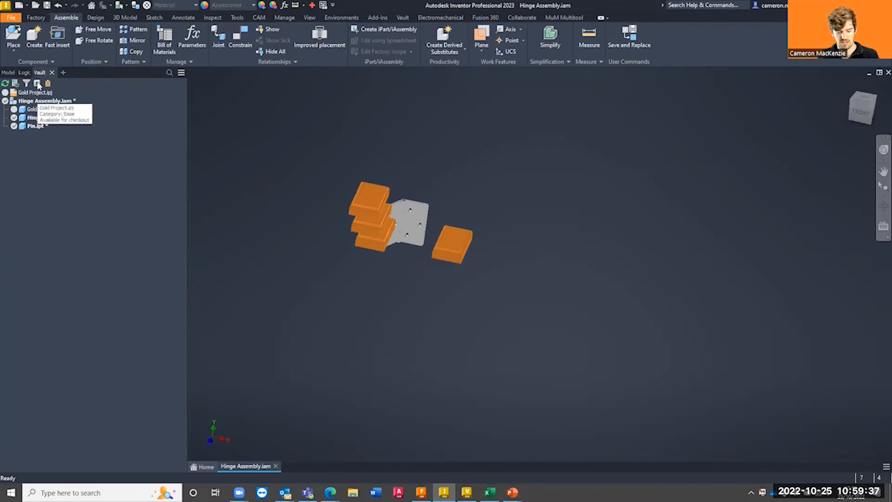
right_click(53, 101)
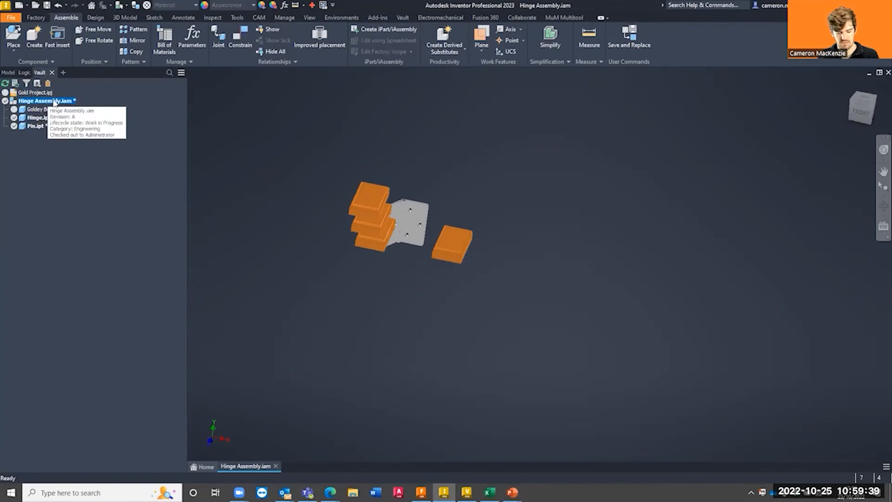
left_click(274, 106)
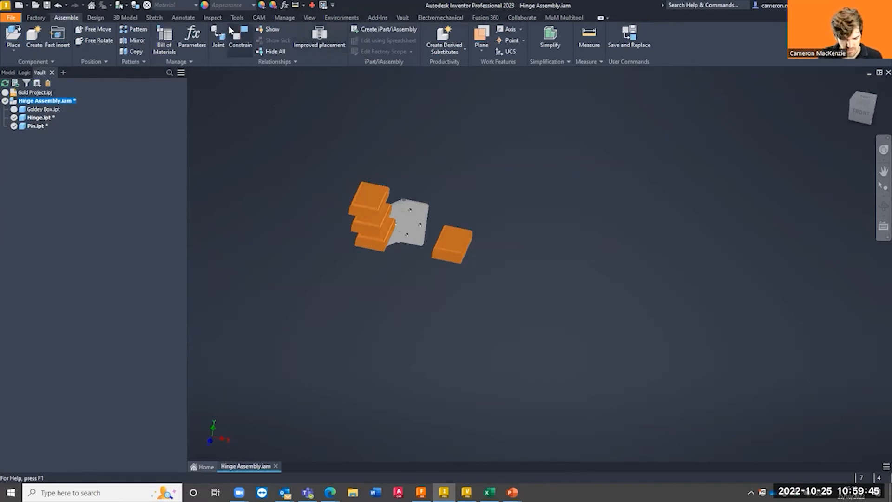
Start Check In from the Vault ribbon, saving the assembly and its dependents first
left_click(402, 17)
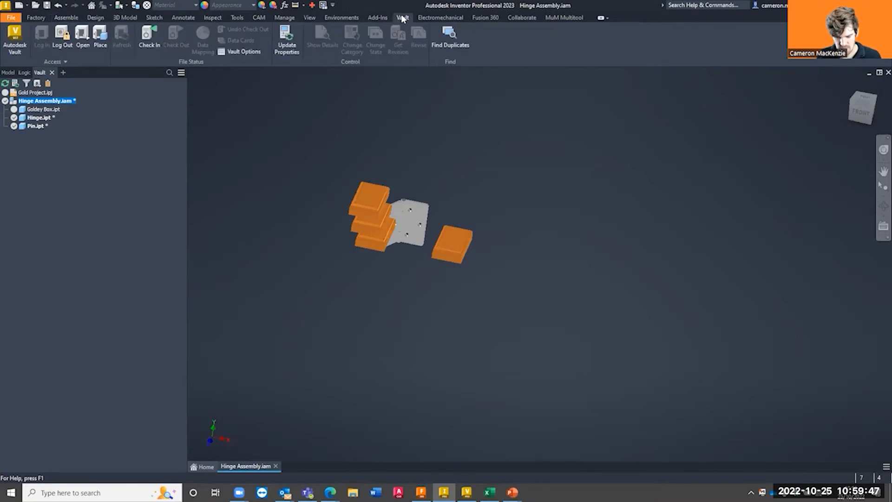
left_click(148, 40)
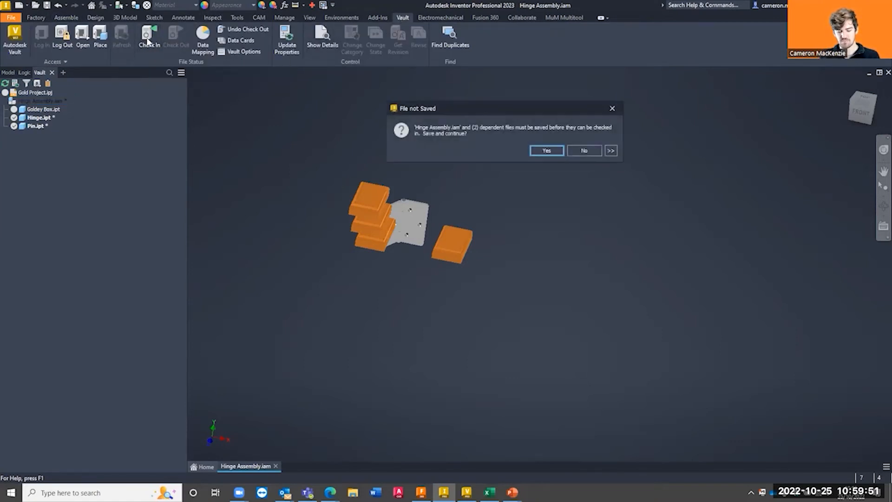
left_click(547, 150)
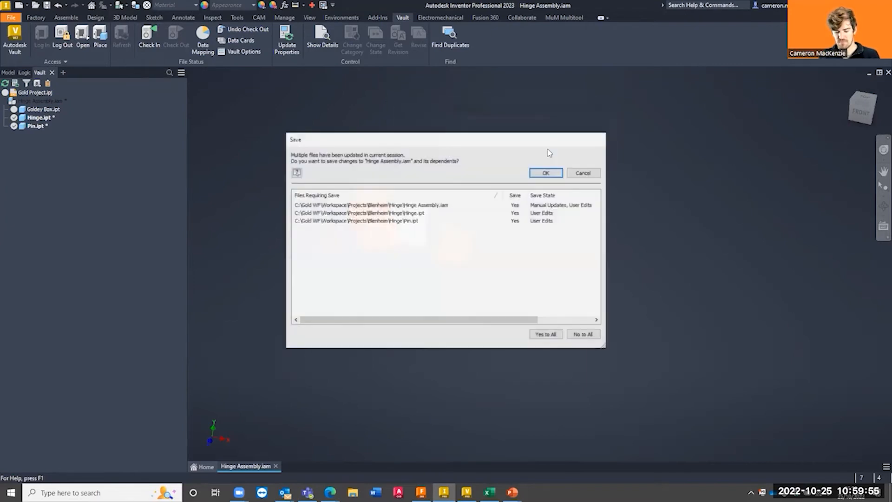
left_click(553, 175)
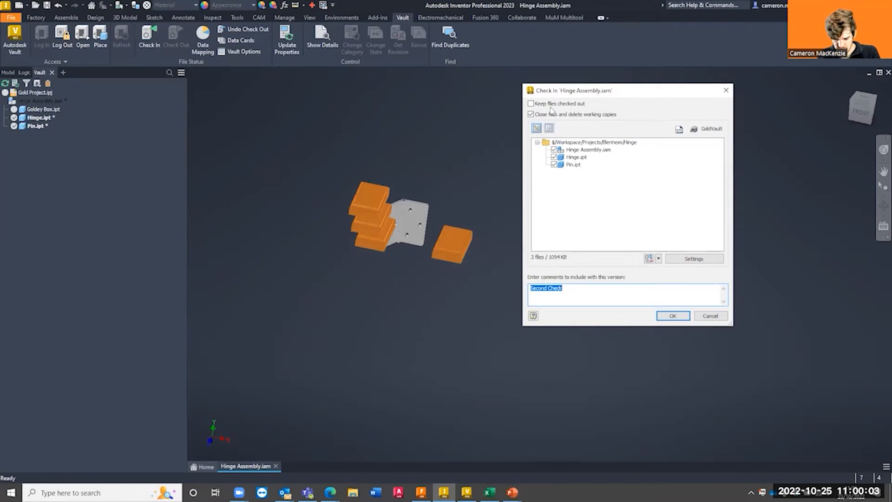
Confirm the 'Second Check' check-in and agree to delete the local working copies
left_click(683, 316)
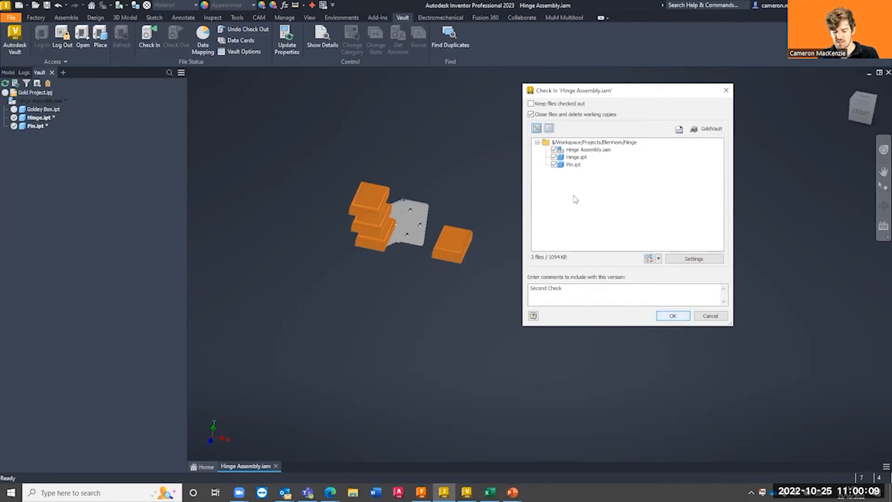
left_click(671, 316)
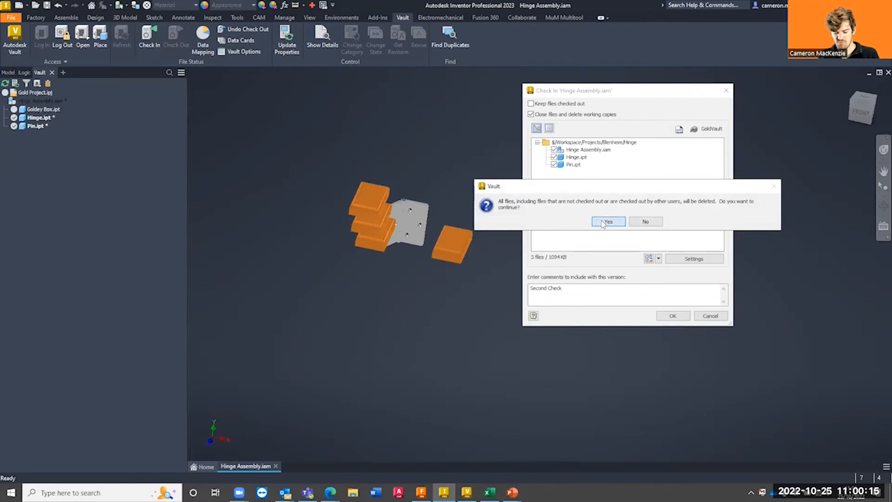
left_click(603, 222)
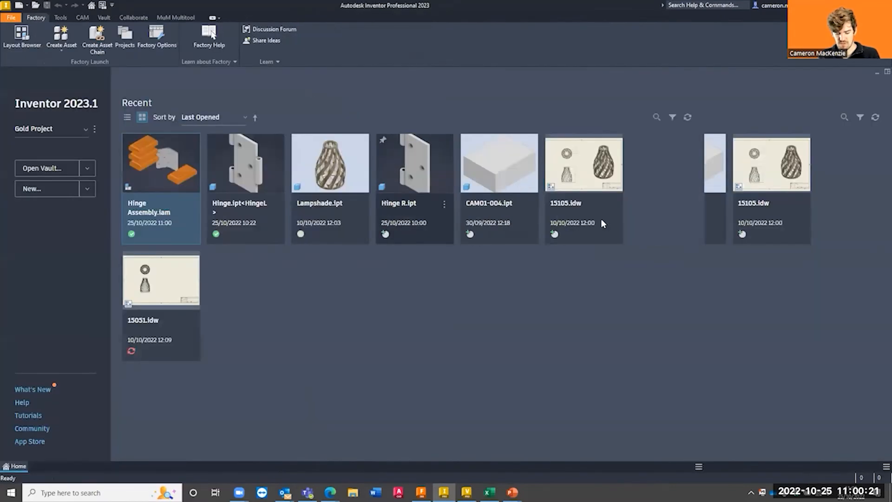
Refresh the Hinge folder in Vault and expand Hinge Assembly.iam's Uses list with a wider File Name column
left_click(466, 492)
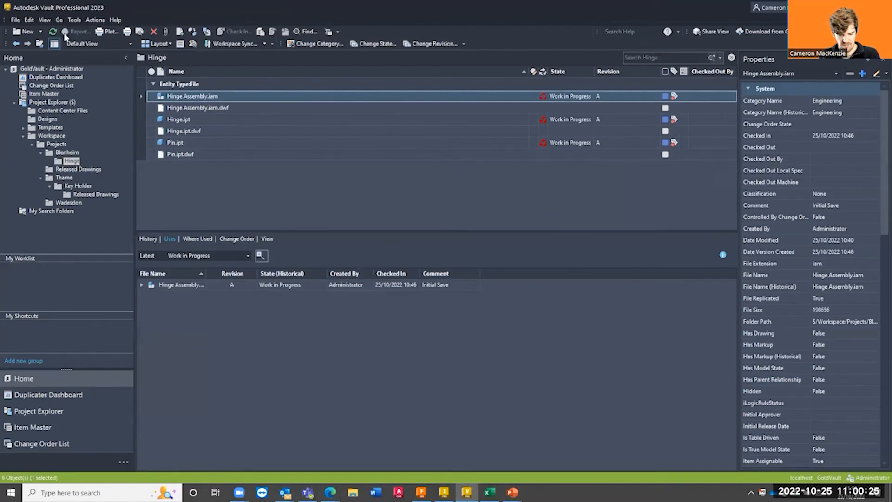
left_click(52, 31)
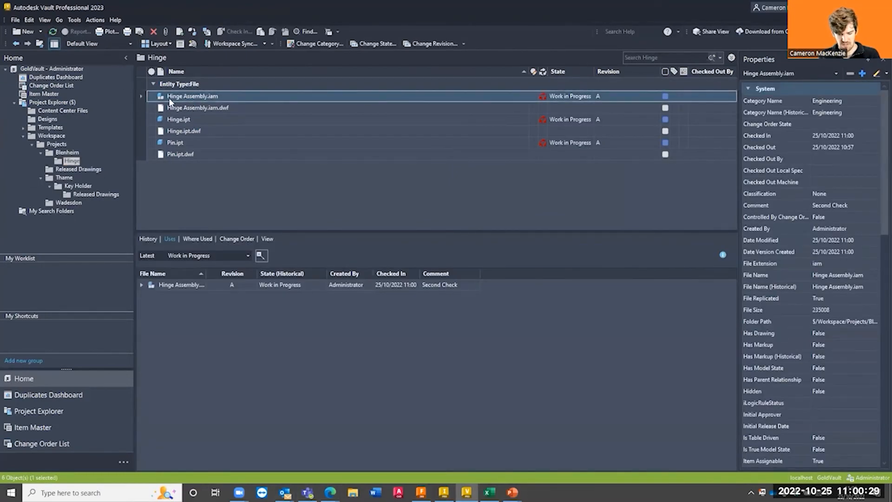
left_click(141, 284)
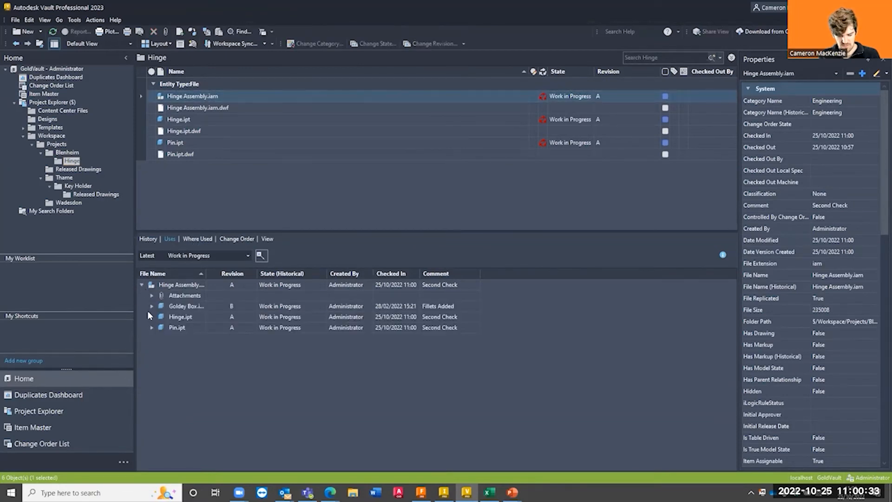
left_click_drag(204, 273, 253, 274)
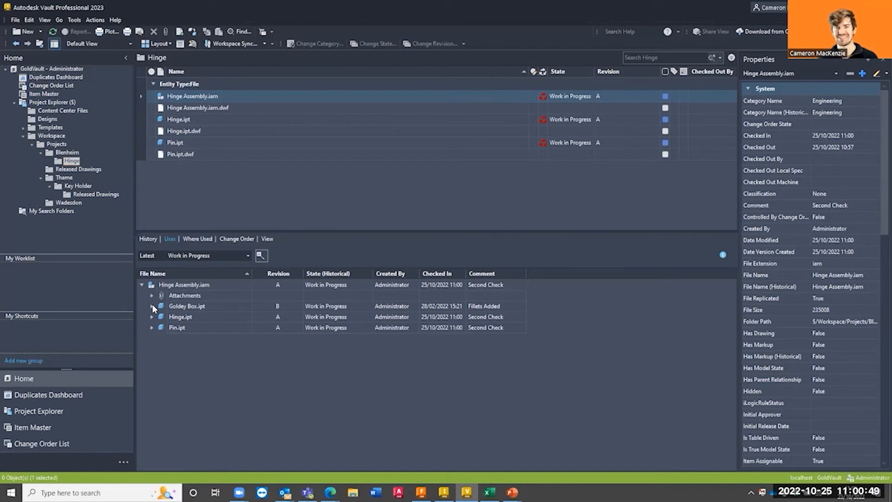
Jump to Goldey Box.ipt's vault folder, then return to the Hinge folder
right_click(171, 305)
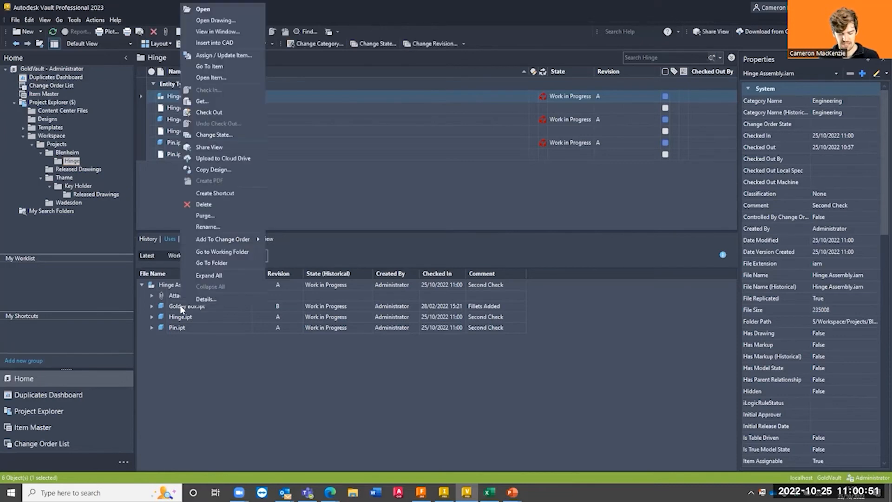
left_click(172, 308)
right_click(180, 308)
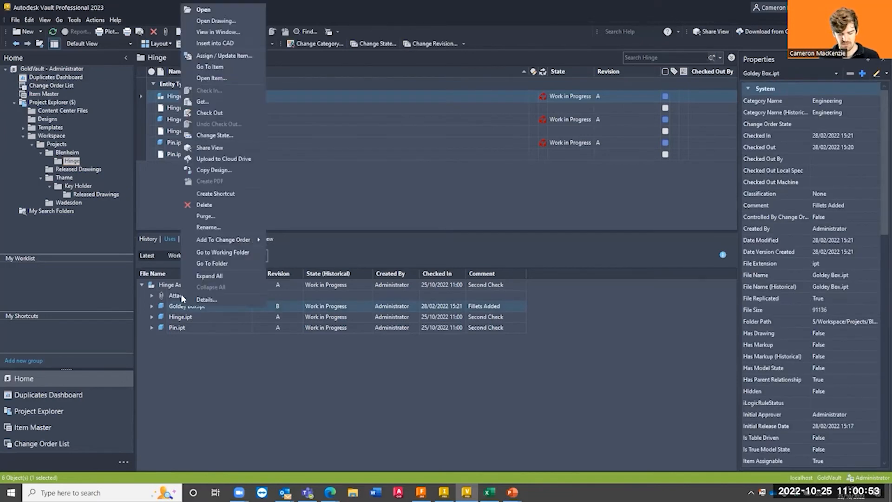
left_click(219, 263)
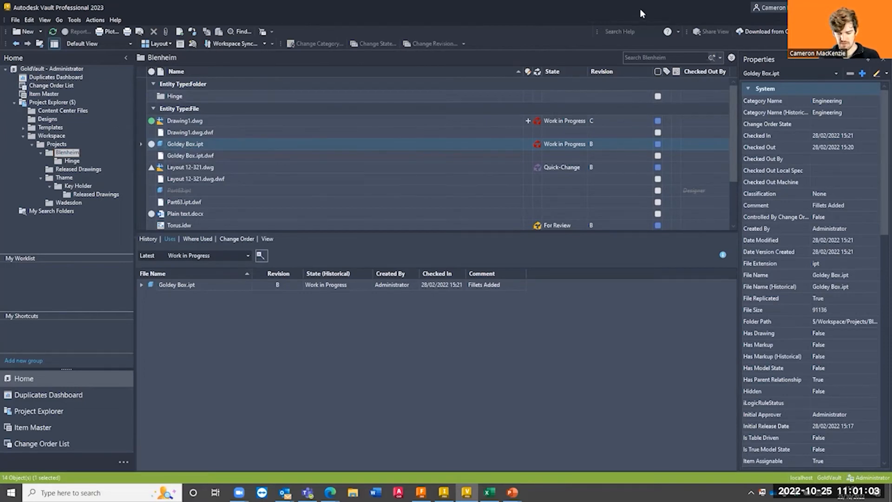
left_click(16, 43)
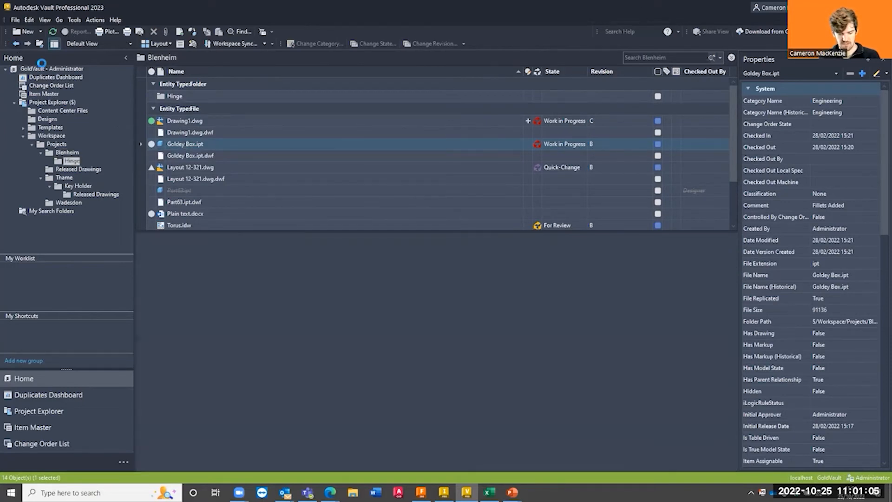
Open Hinge Assembly.iam's working folder, see it is empty, and close it
left_click(180, 98)
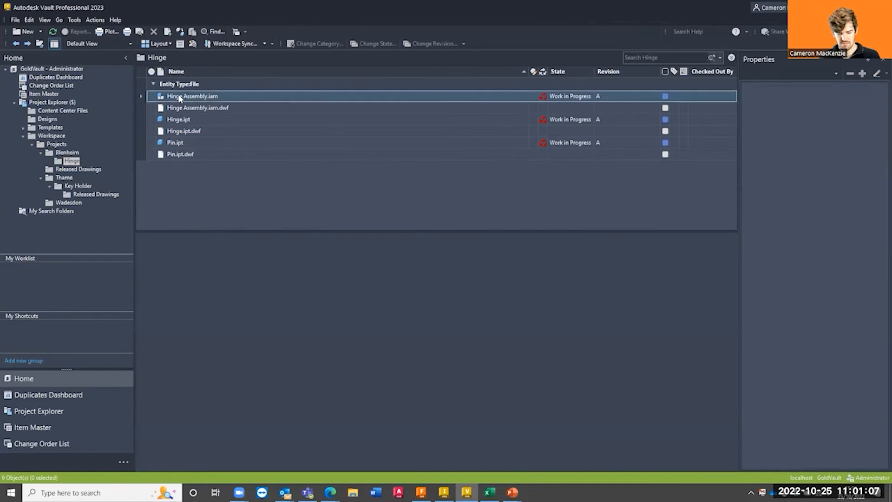
right_click(179, 97)
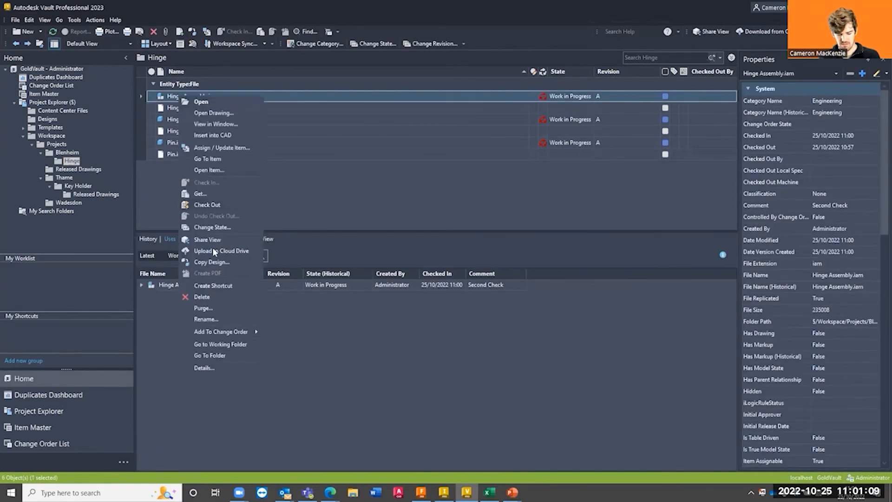
left_click(227, 344)
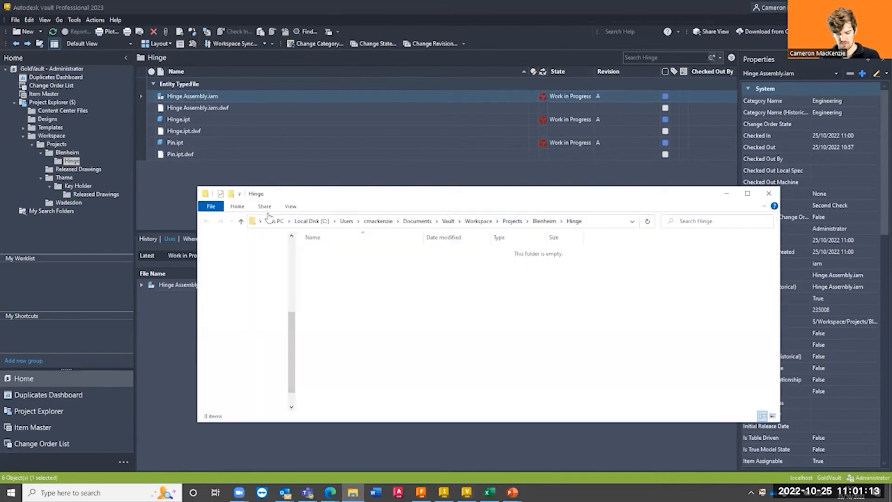
left_click(769, 194)
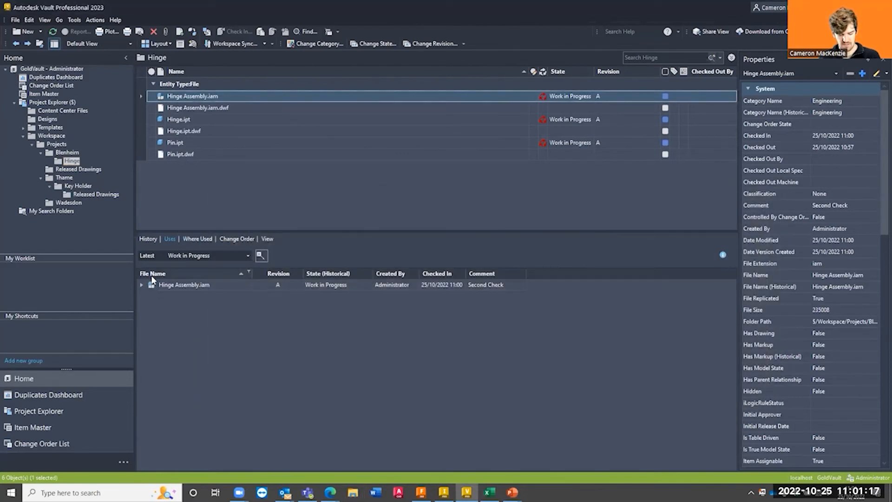
Open Goldey Box.ipt's Blenheim working folder in File Explorer from the Uses list
left_click(141, 284)
right_click(183, 307)
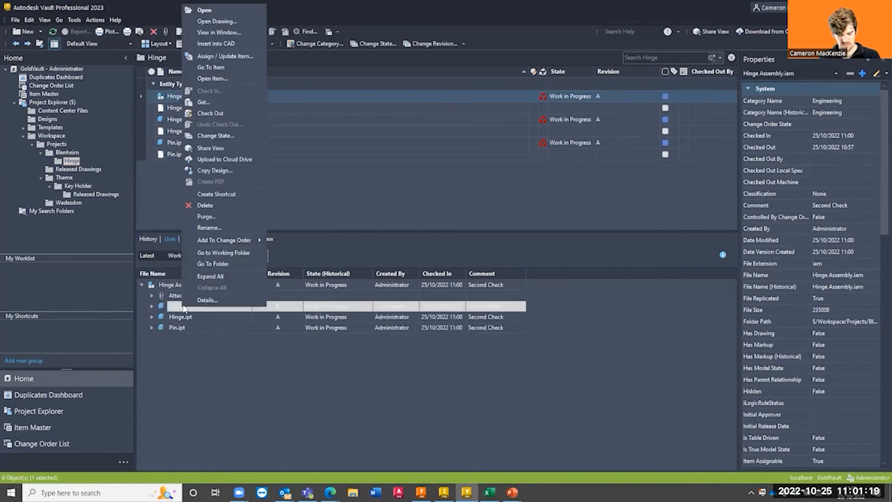
left_click(218, 253)
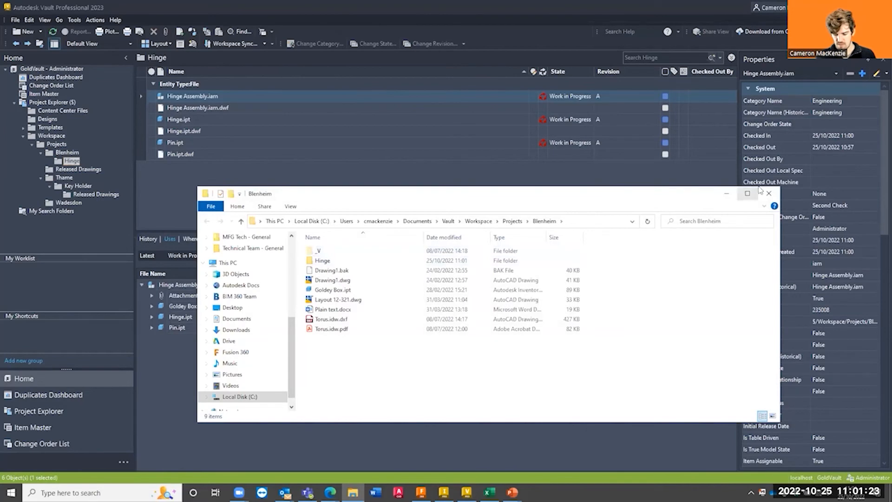
left_click_drag(692, 194, 693, 372)
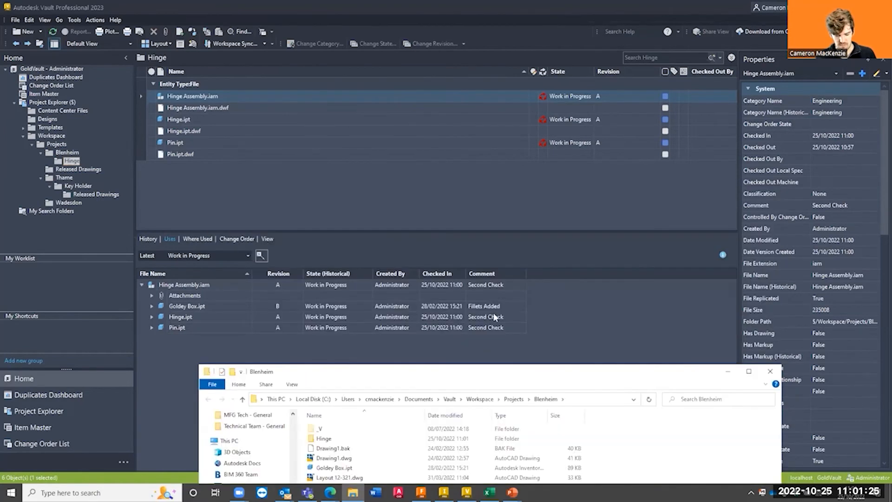
right_click(207, 308)
left_click(236, 252)
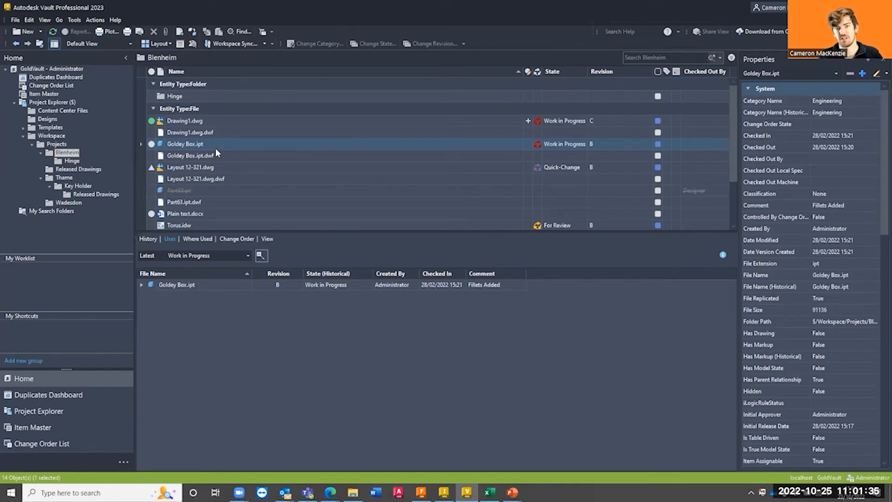
mouse_move(151, 145)
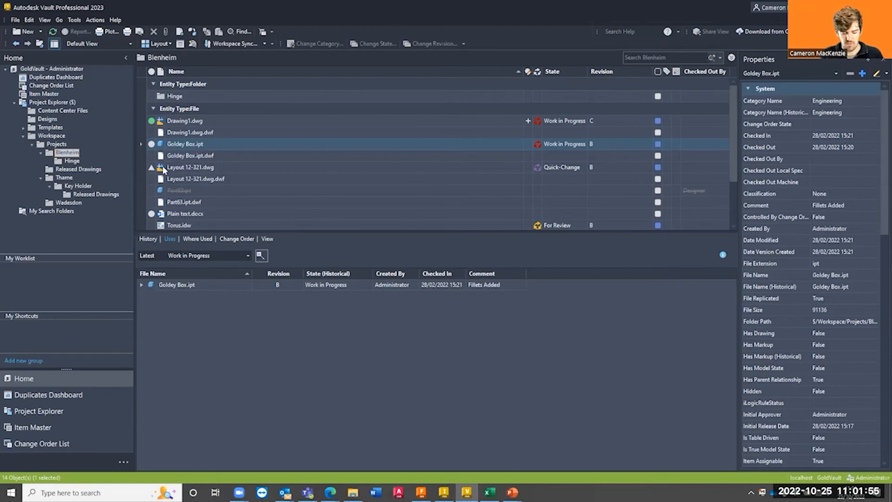
mouse_move(152, 172)
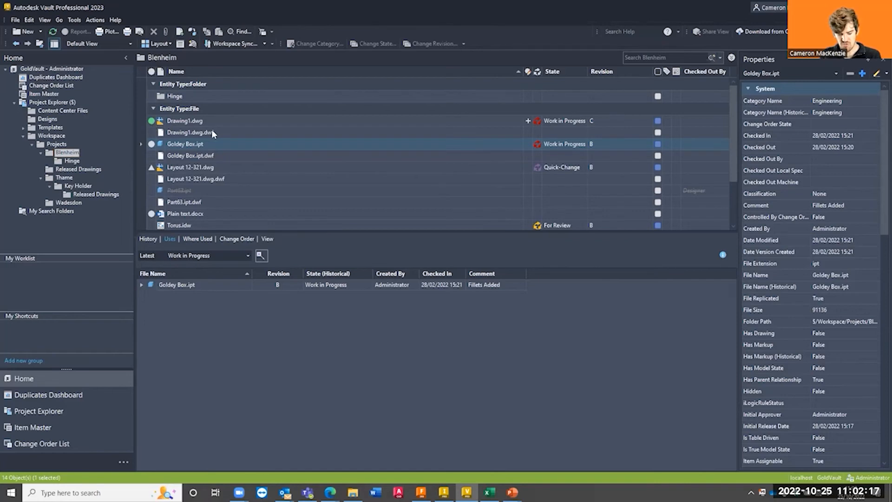
mouse_move(153, 123)
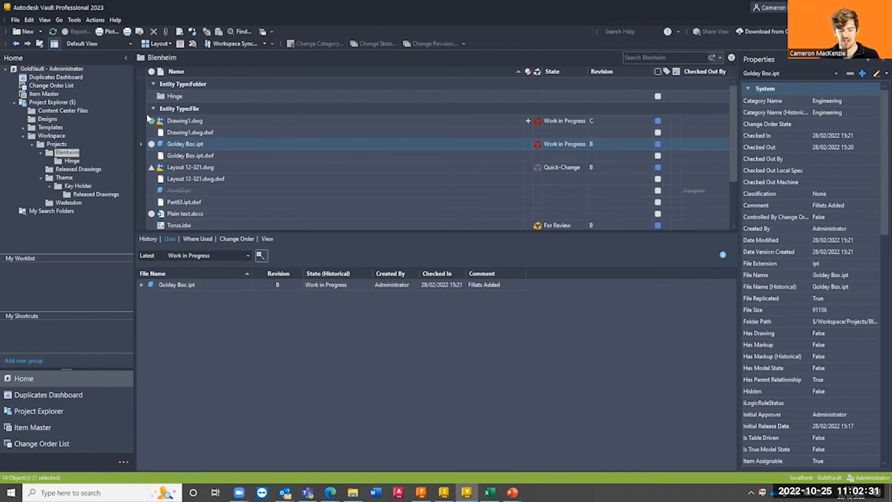
Open the Hinge folder and start Get for Hinge Assembly.iam
left_click(71, 161)
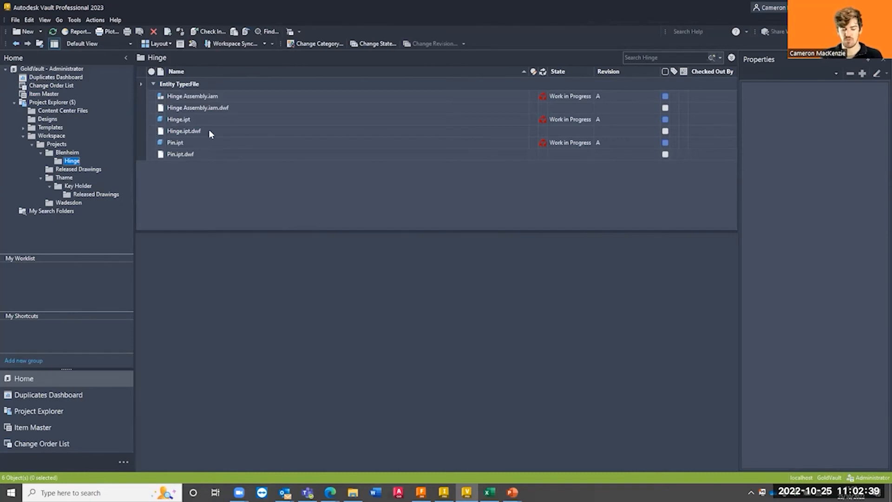
right_click(200, 97)
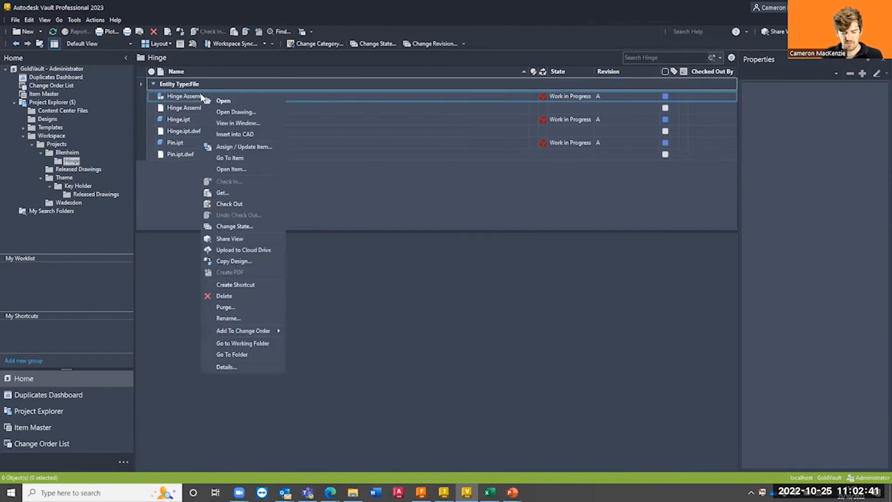
left_click(221, 193)
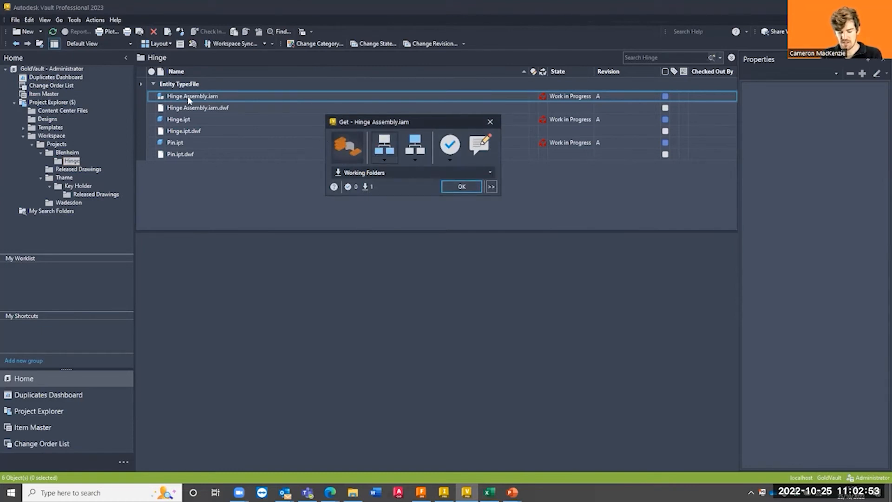
Review the Include Children and Include Parents options, excluding the dependents
left_click(384, 159)
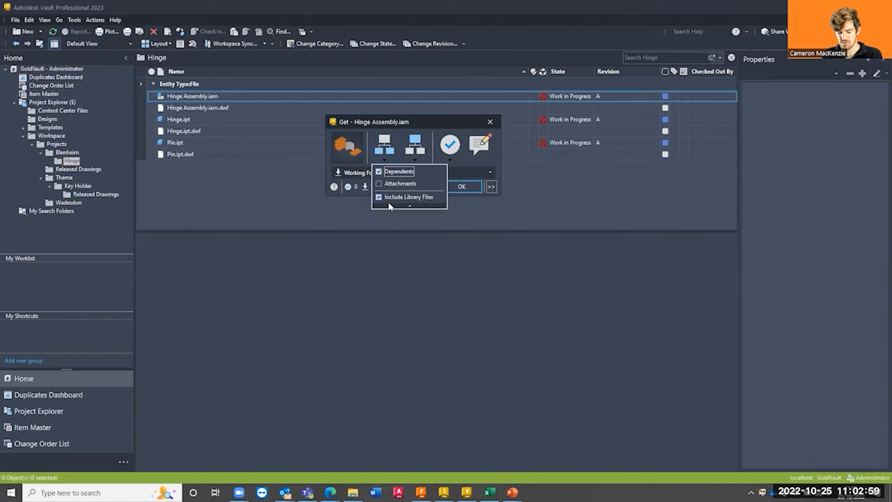
left_click(391, 173)
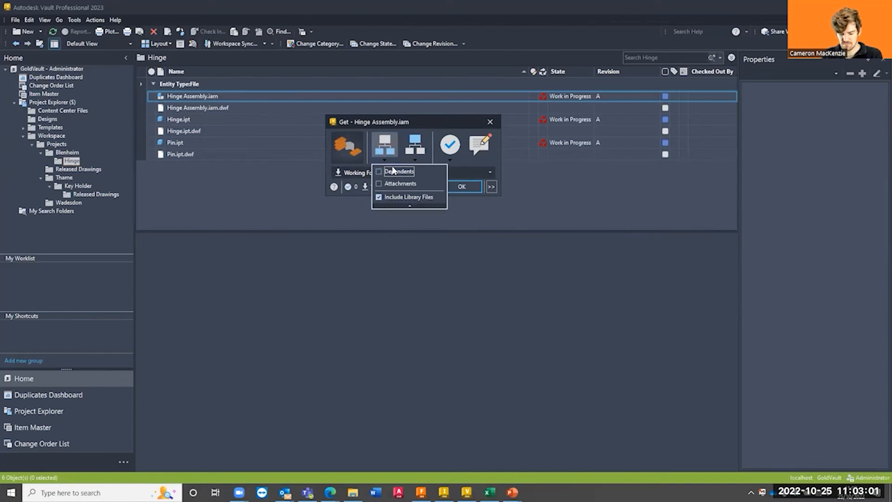
left_click(397, 121)
left_click(411, 158)
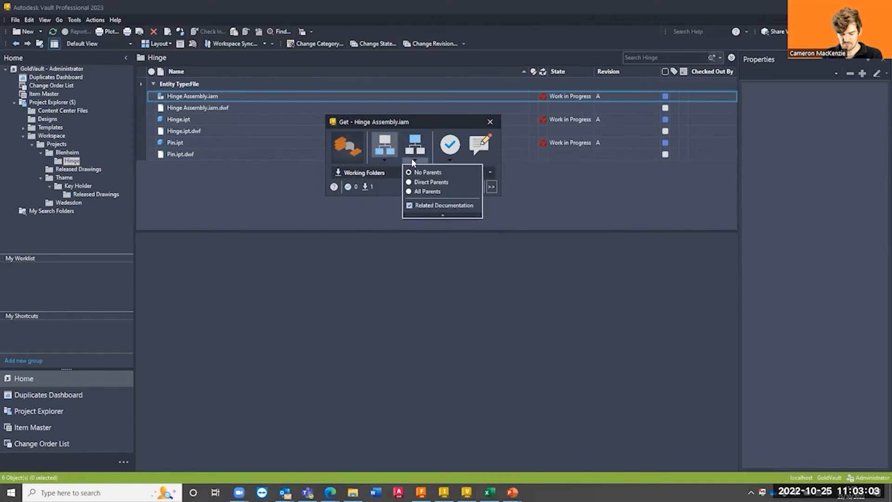
left_click(409, 122)
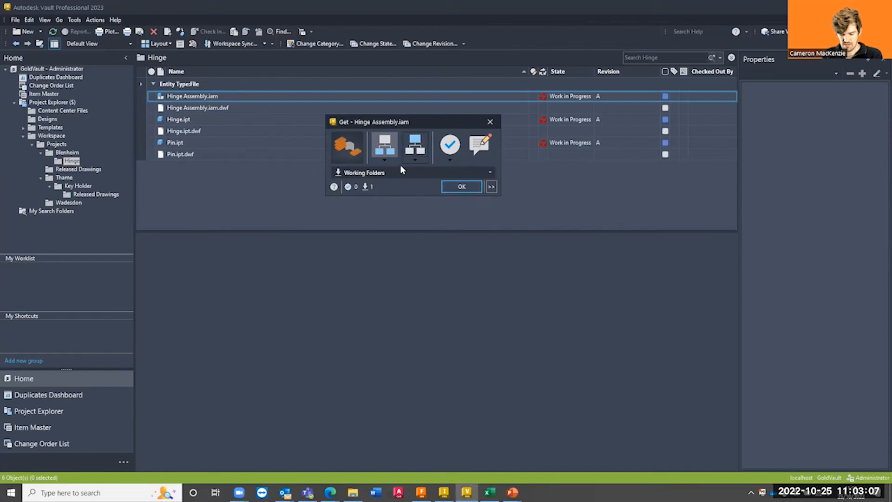
Try All Files and Selection check-out scopes, then turn check-out off
left_click(453, 161)
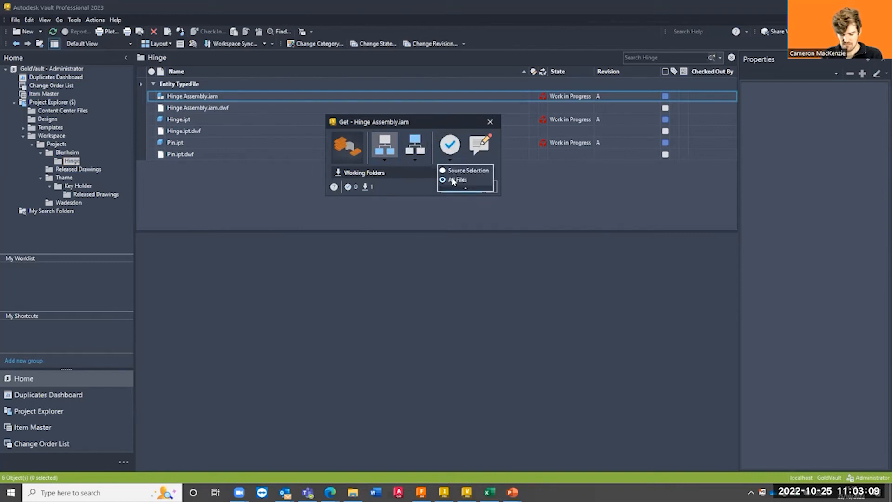
left_click(451, 177)
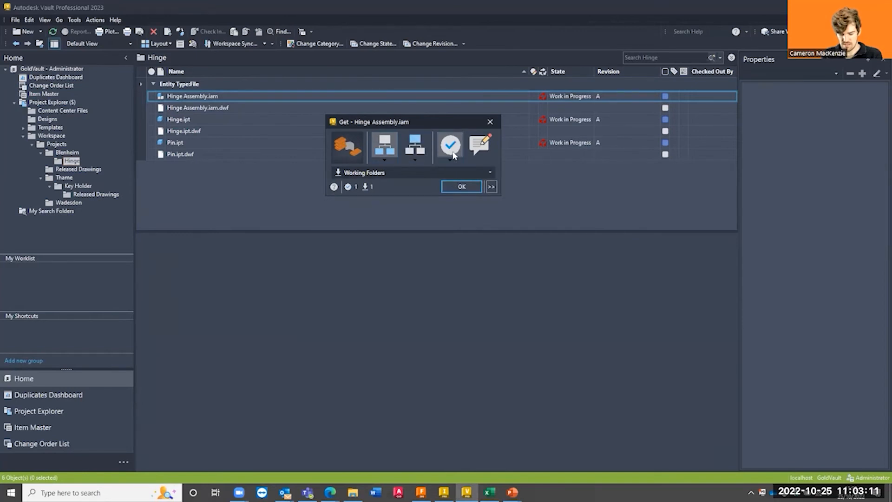
left_click(456, 163)
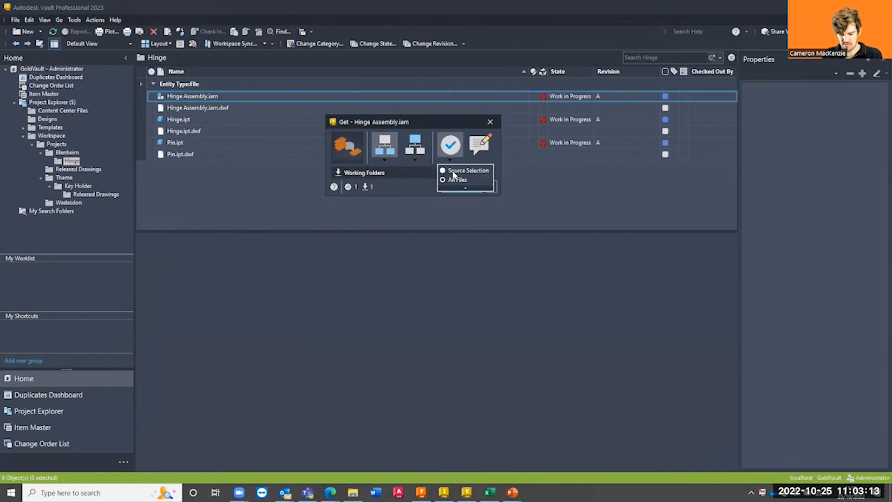
left_click(453, 171)
left_click(442, 153)
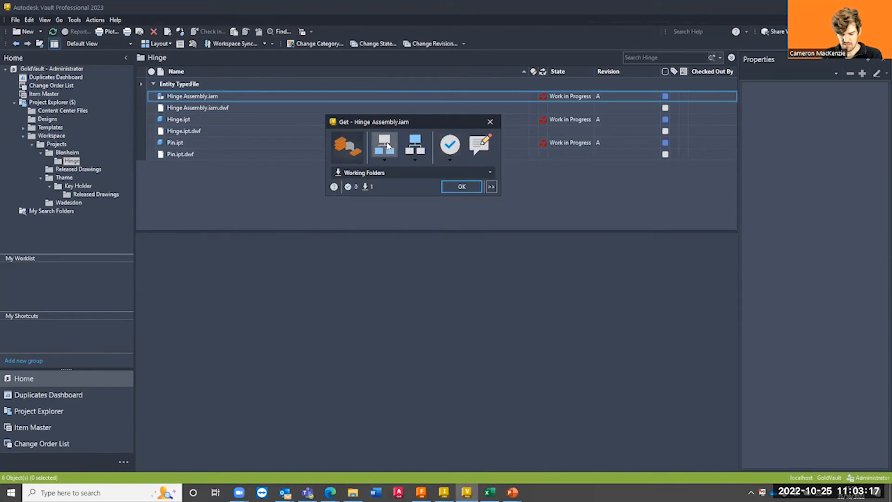
left_click(385, 159)
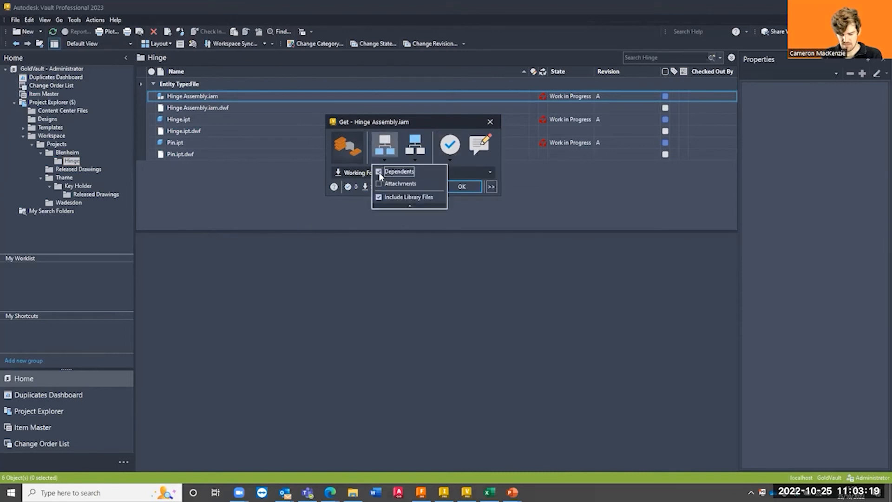
Re-include the dependents and enable check-out, switching between All Files and Selection scopes
left_click(389, 120)
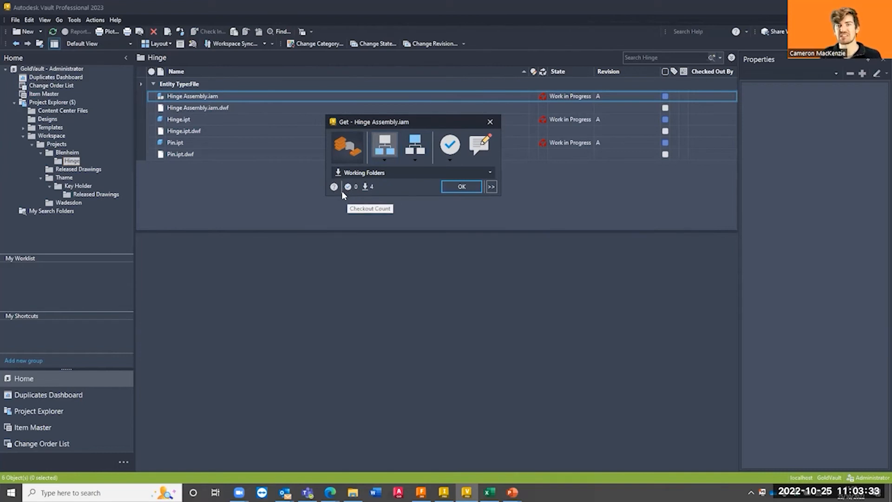
left_click(451, 147)
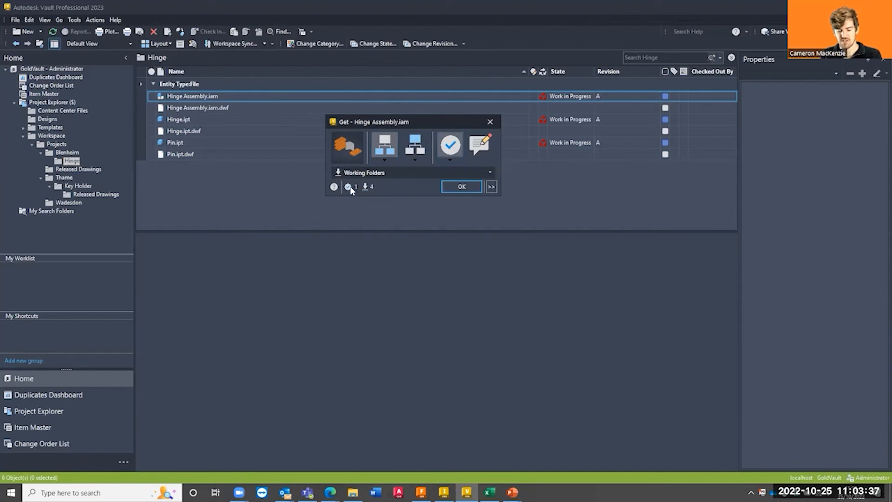
left_click(456, 159)
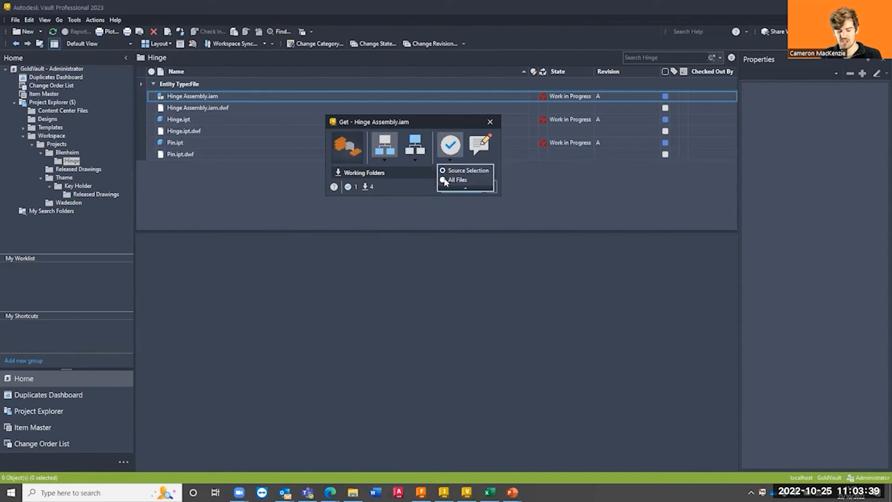
left_click(445, 182)
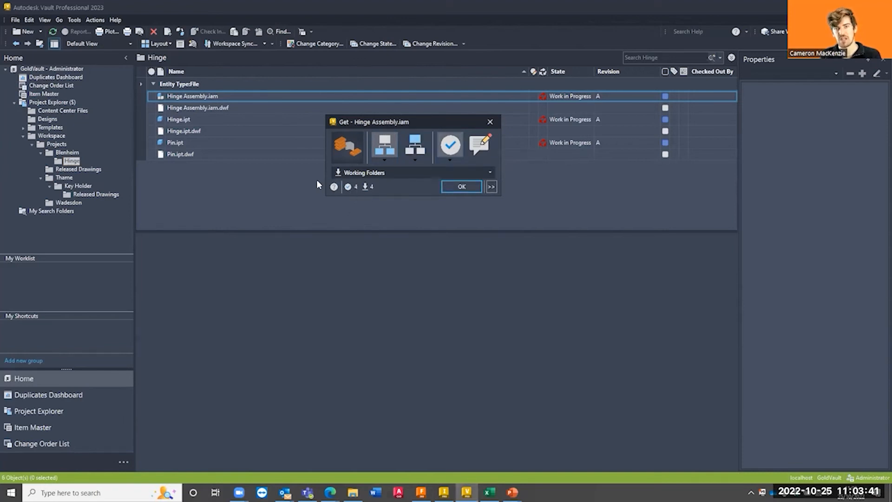
left_click(456, 159)
left_click(454, 170)
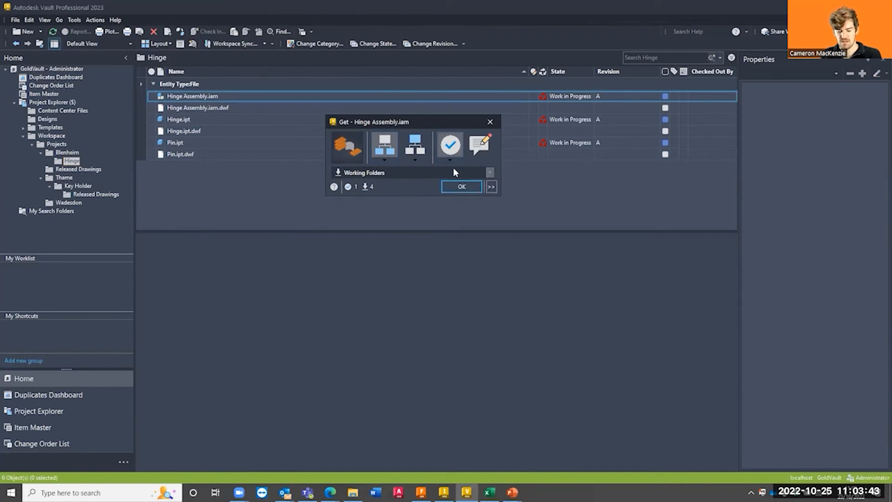
Turn check-out off and get Hinge Assembly.iam with its dependents into the working folder
left_click(444, 159)
left_click(446, 182)
left_click(445, 160)
left_click(444, 170)
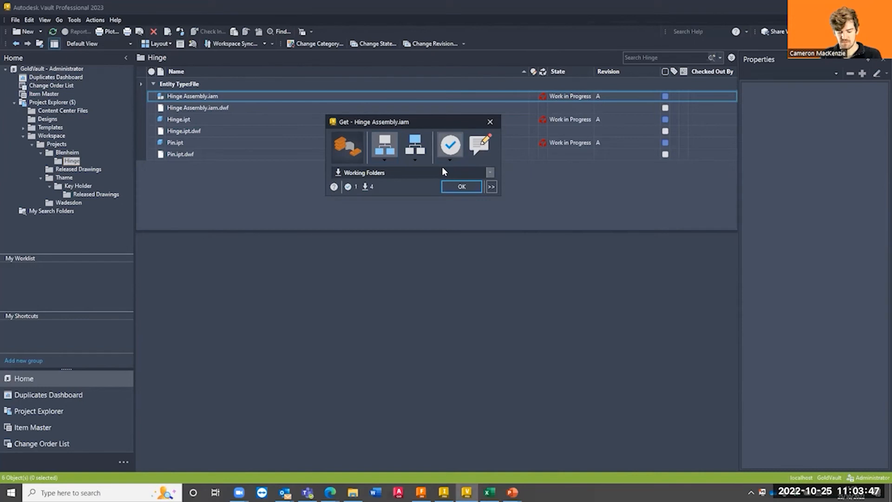
left_click(444, 150)
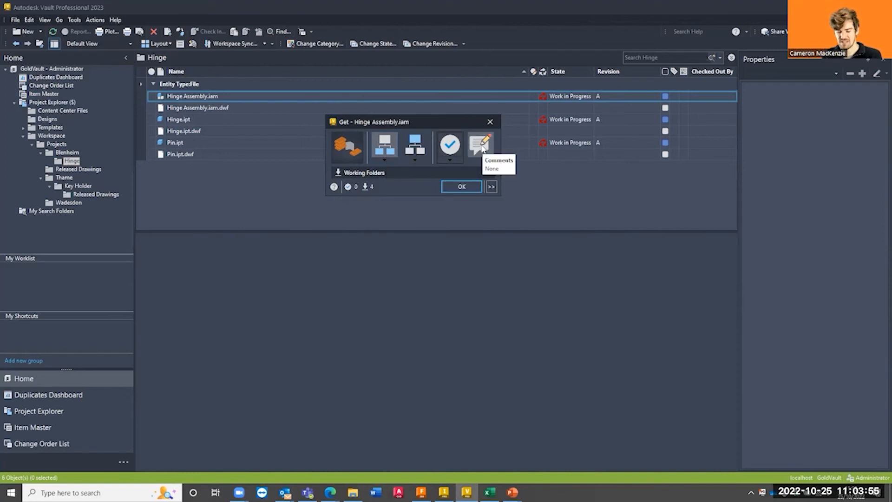
left_click(461, 187)
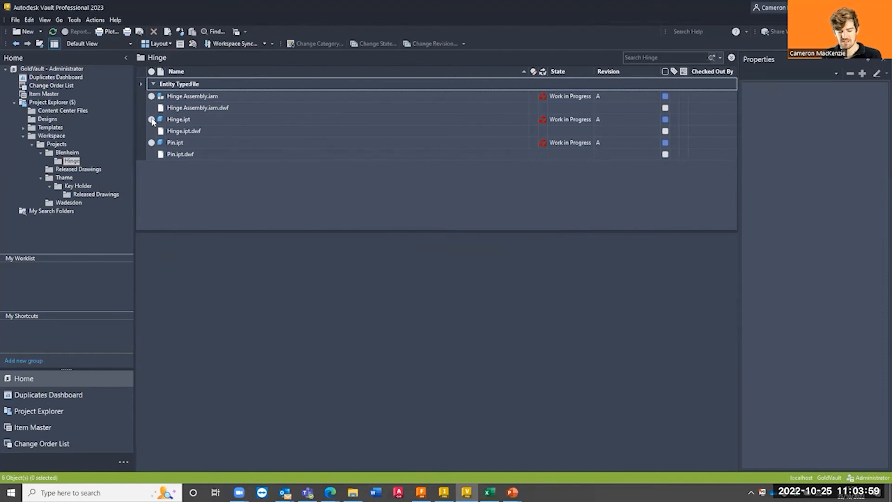
mouse_move(152, 145)
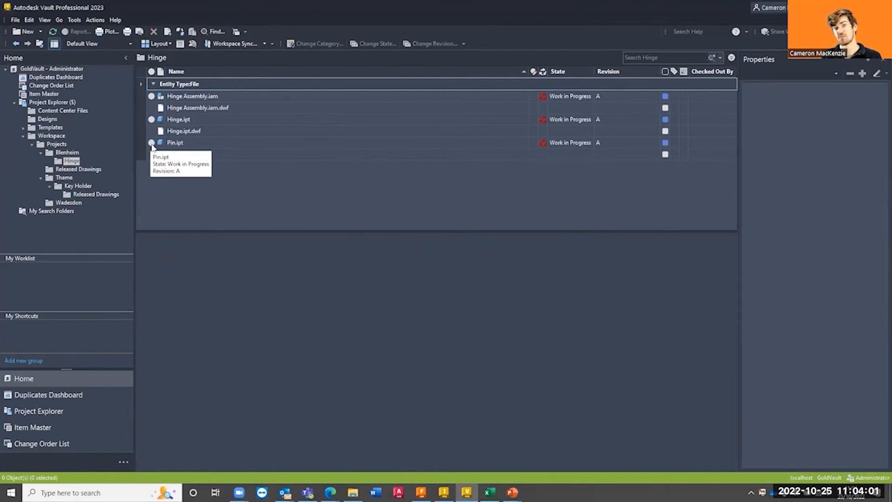
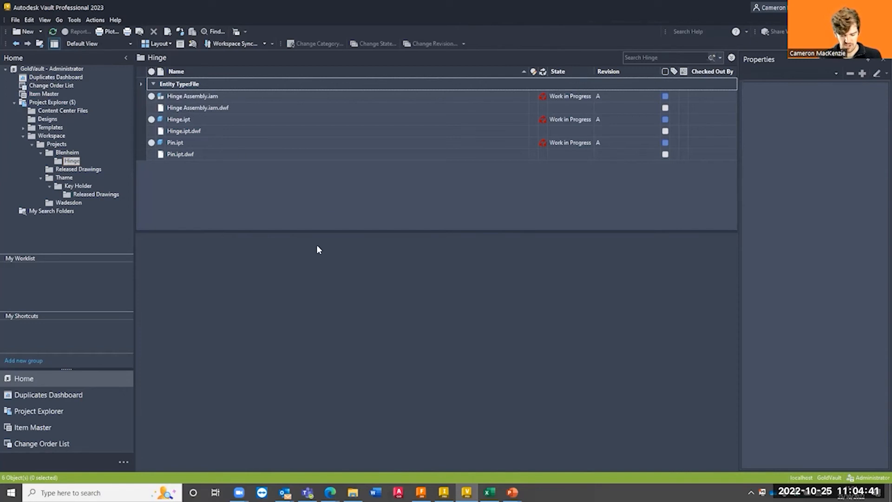
Check out Hinge Assembly.iam so it is reserved for editing by the Administrator
right_click(172, 98)
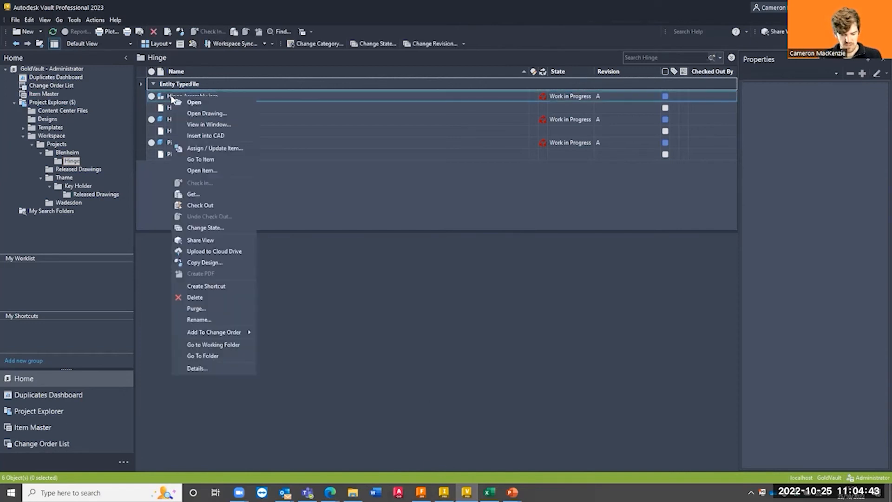
left_click(205, 204)
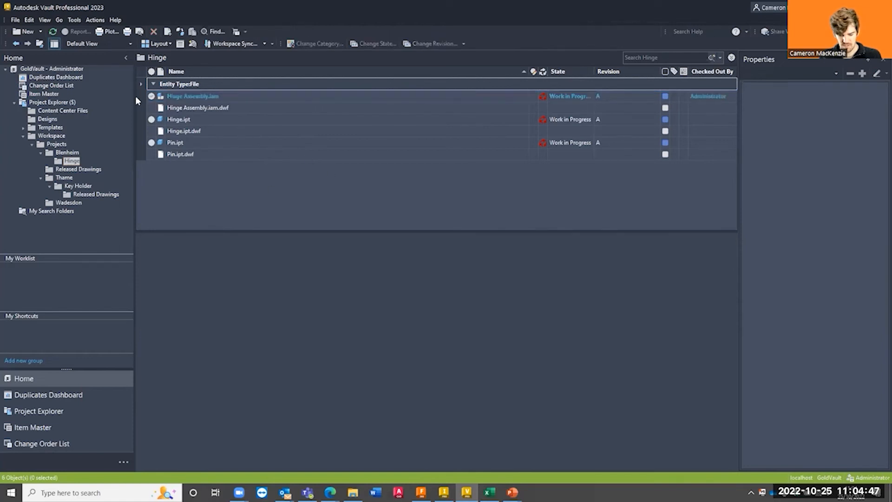
mouse_move(150, 100)
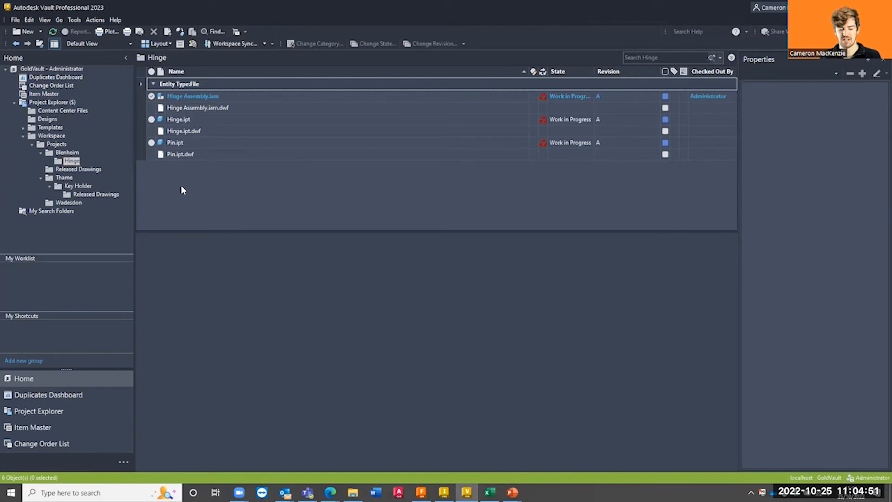
left_click(16, 20)
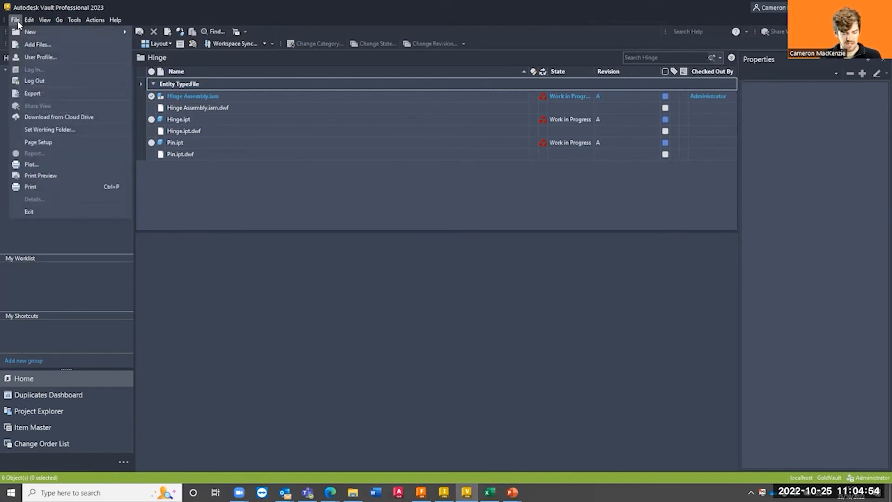
Log out of the vault and log back in as the Approver user
left_click(30, 81)
left_click(435, 263)
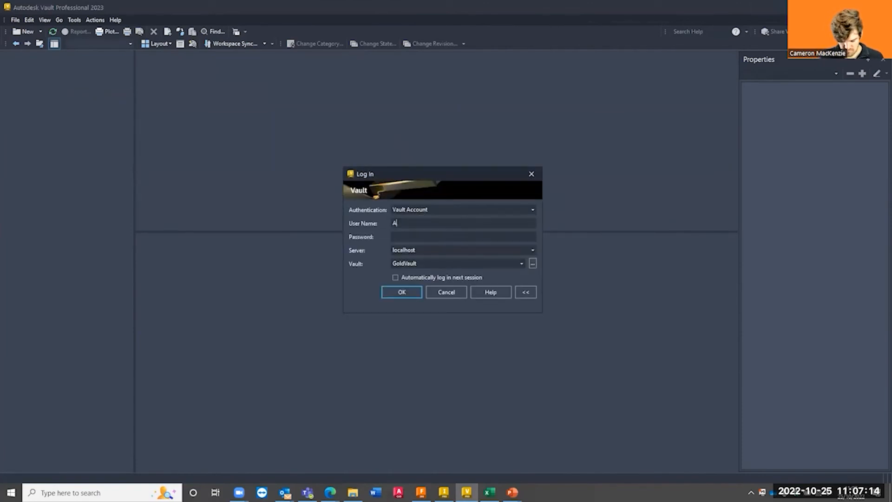
type("pprover")
left_click(386, 292)
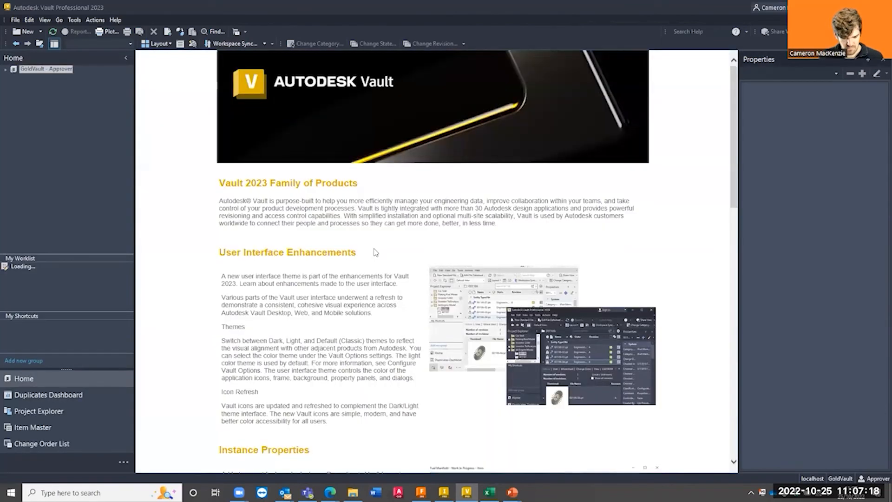
Browse Workspace > Projects > Blenheim > Hinge and review the Hinge files and their details
left_click(6, 70)
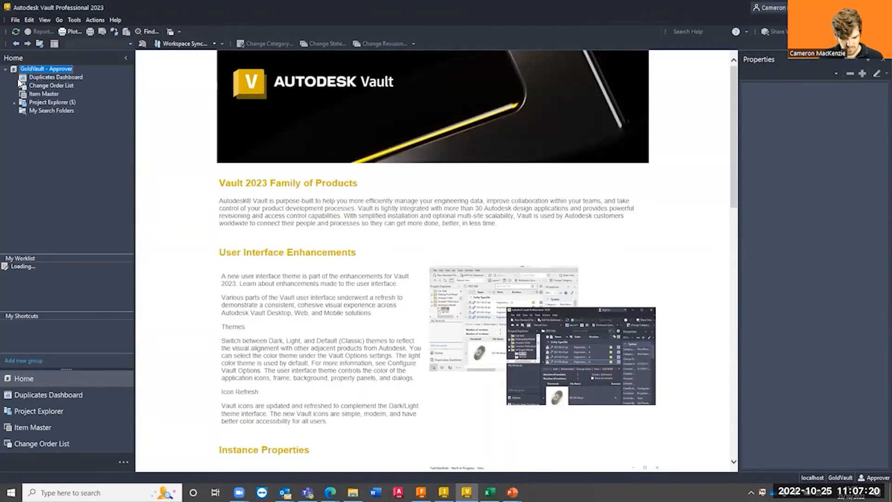
left_click(14, 102)
left_click(47, 119)
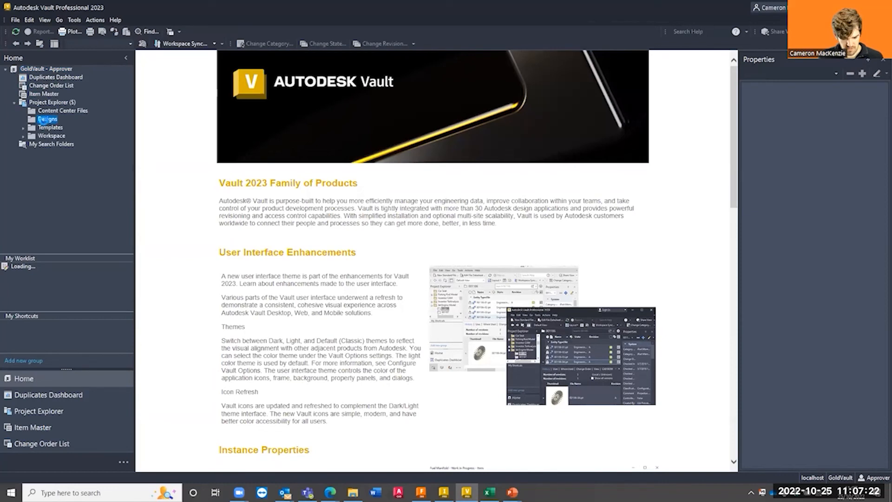
left_click(46, 128)
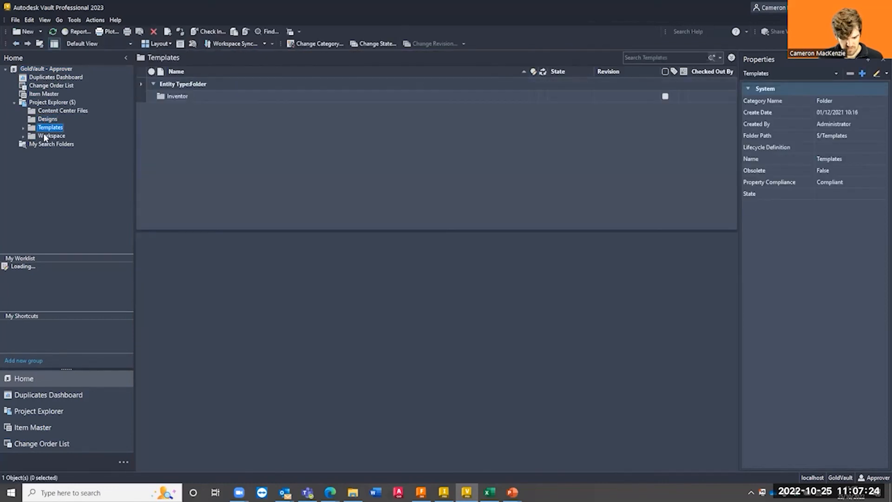
left_click(46, 136)
double_click(181, 98)
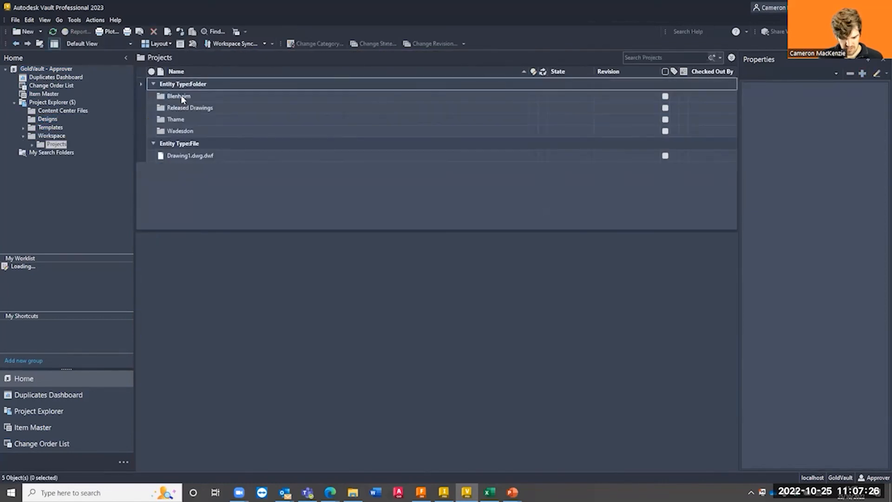
double_click(182, 97)
double_click(181, 98)
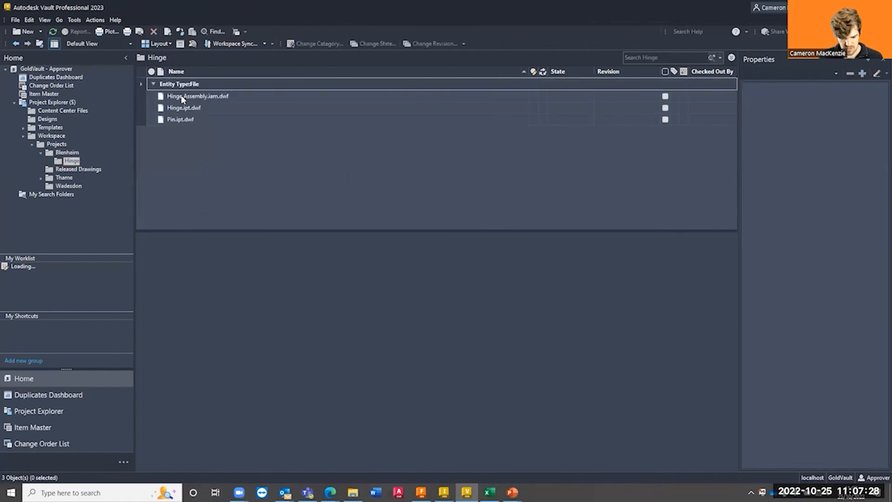
left_click(204, 99)
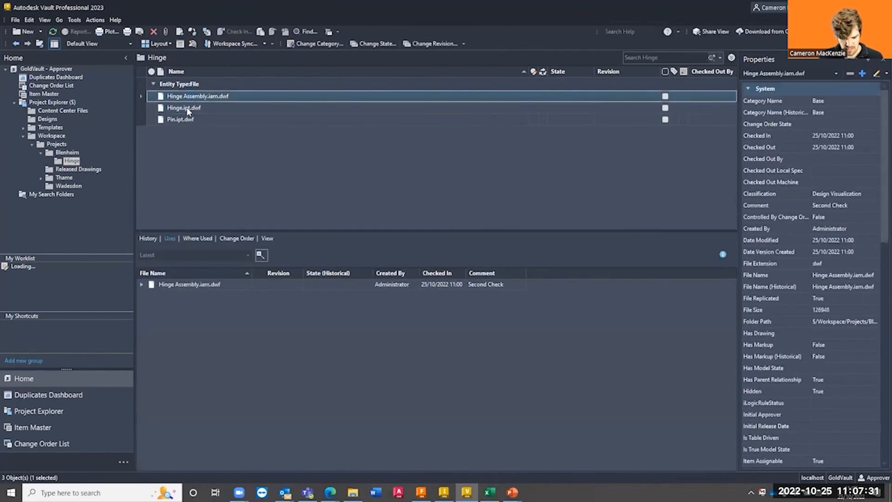
left_click(187, 108)
left_click(184, 119)
left_click(181, 108)
left_click(178, 97)
Return to the Blenheim folder and select Part63.ipt to view its checkout status
left_click(72, 152)
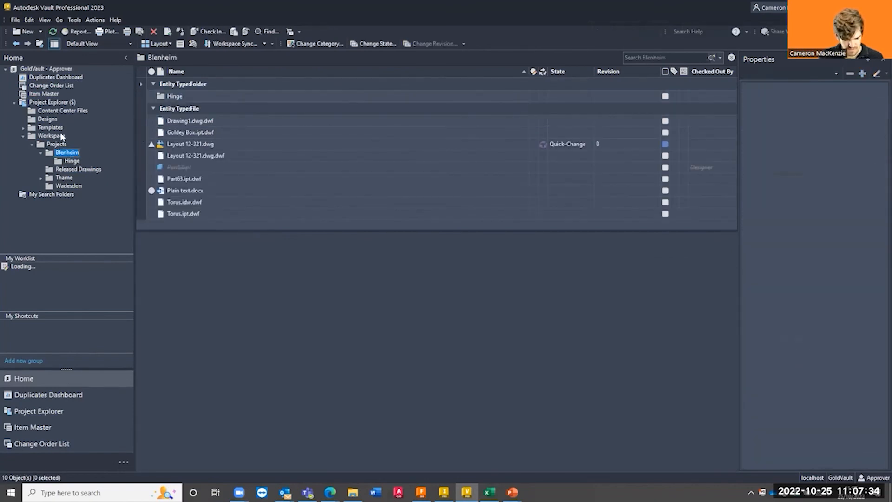
left_click(53, 145)
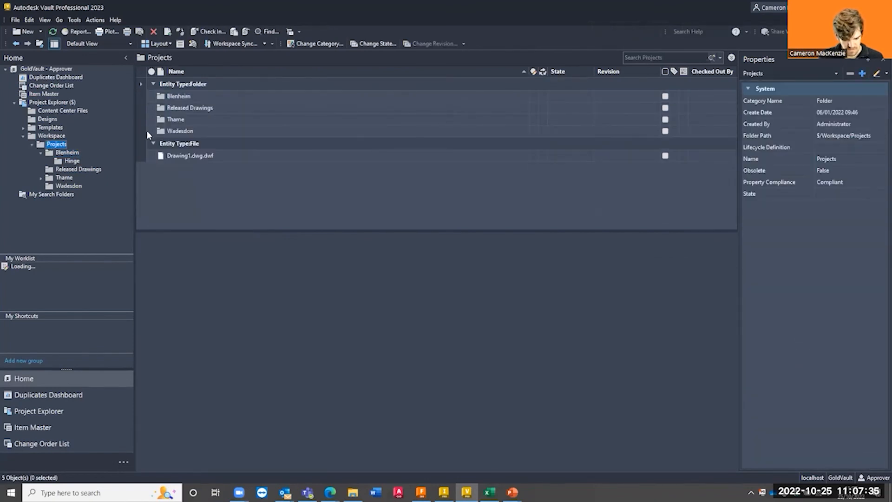
left_click(182, 108)
left_click(179, 96)
double_click(179, 98)
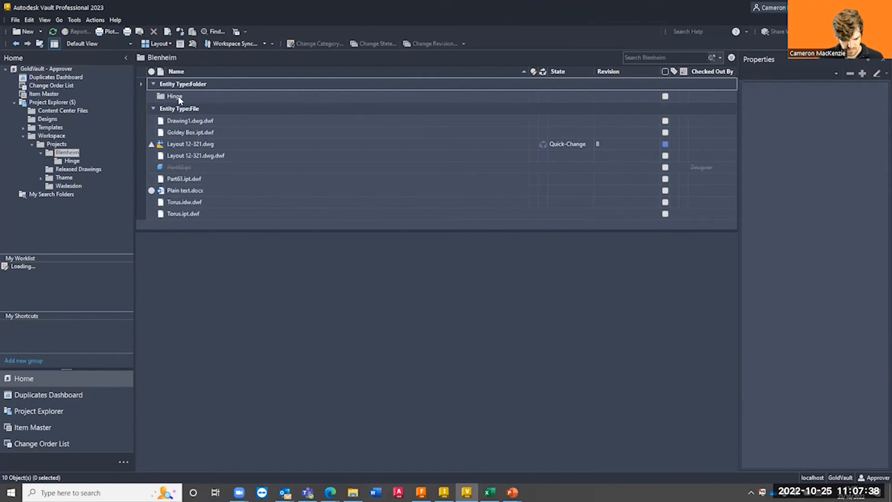
left_click(177, 167)
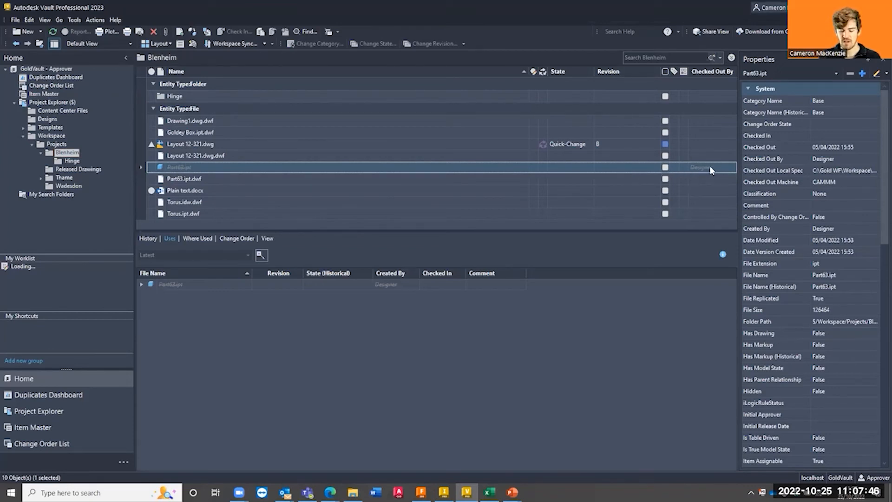
right_click(202, 167)
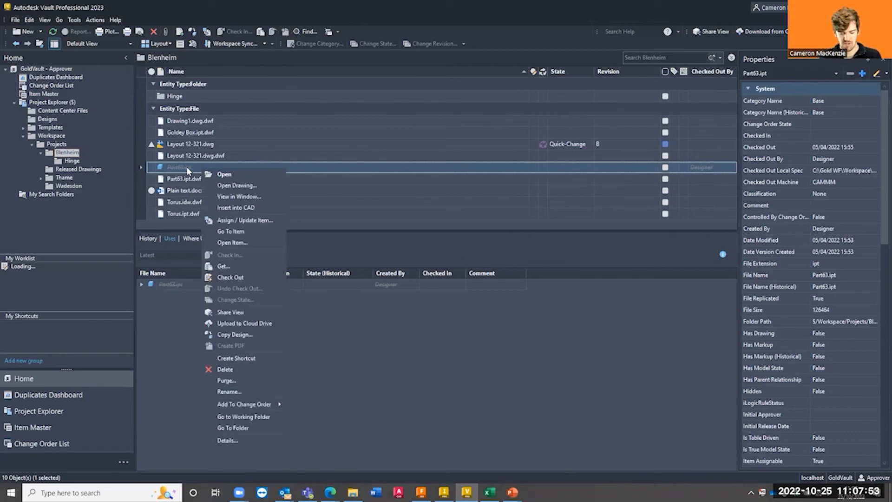
left_click(225, 278)
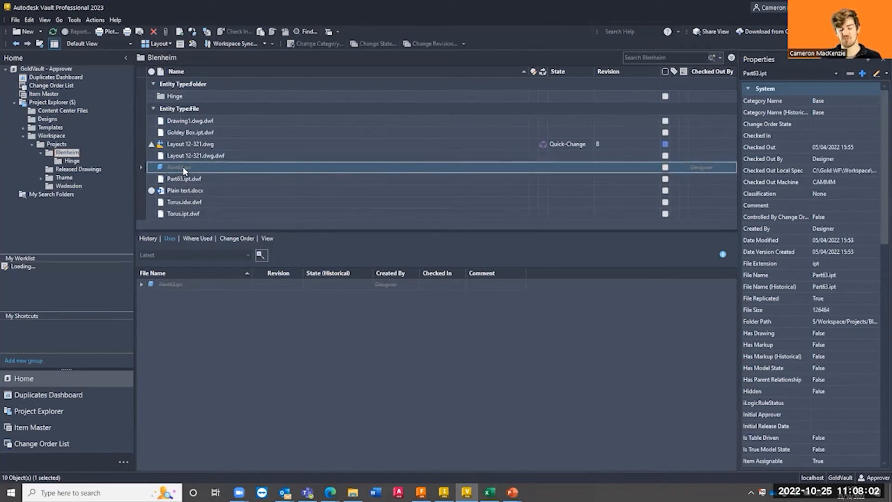
left_click(15, 20)
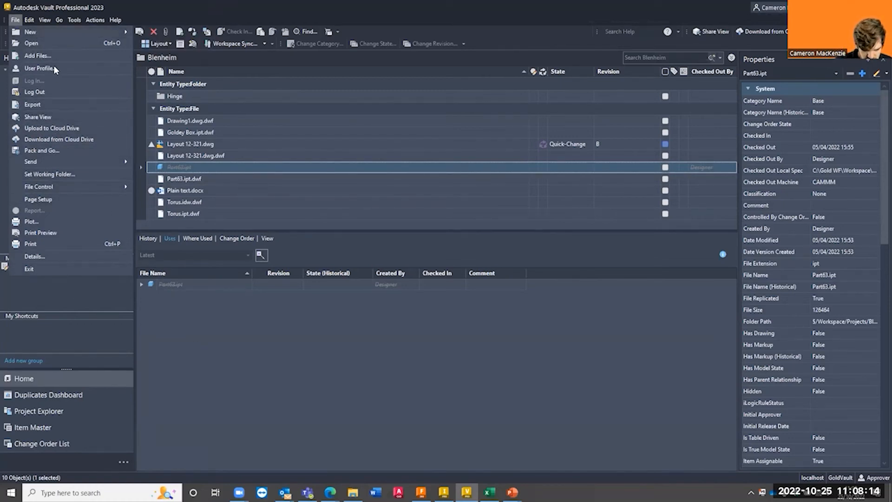
Log out the Approver user and log back in as Administrator
left_click(37, 95)
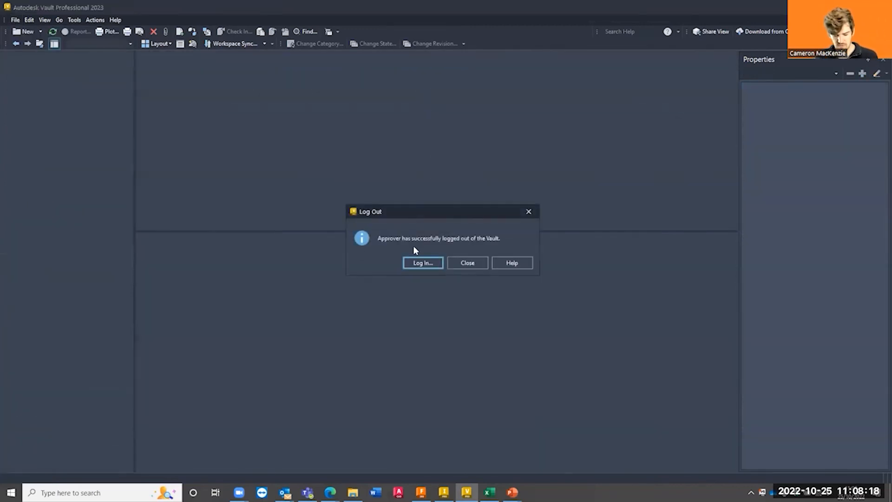
left_click(422, 263)
double_click(425, 221)
type("Admini")
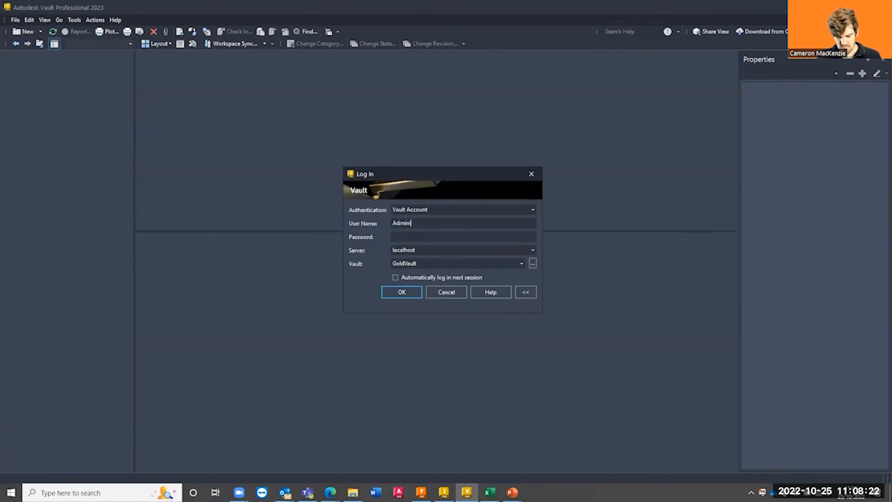
type("strator")
key("Return")
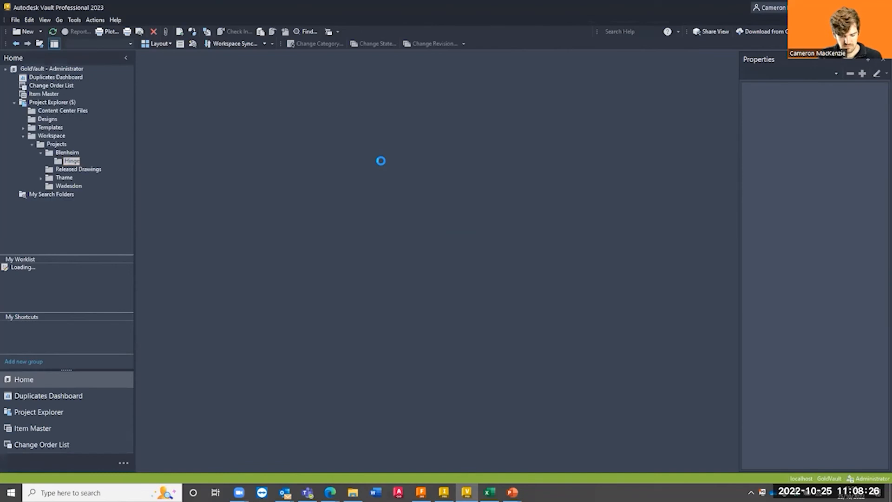
Check who has Part63.ipt checked out in Blenheim, then return to the Project Explorer root
left_click(48, 128)
left_click(50, 137)
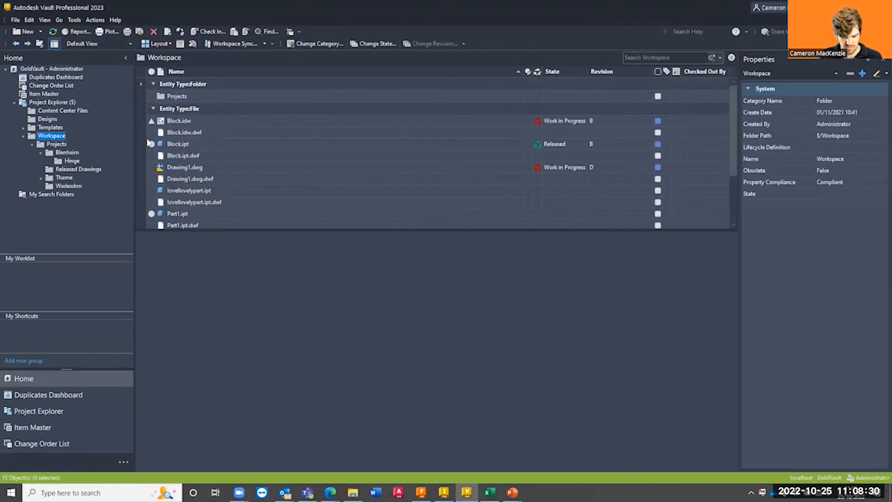
scroll(271, 177, "down", 2)
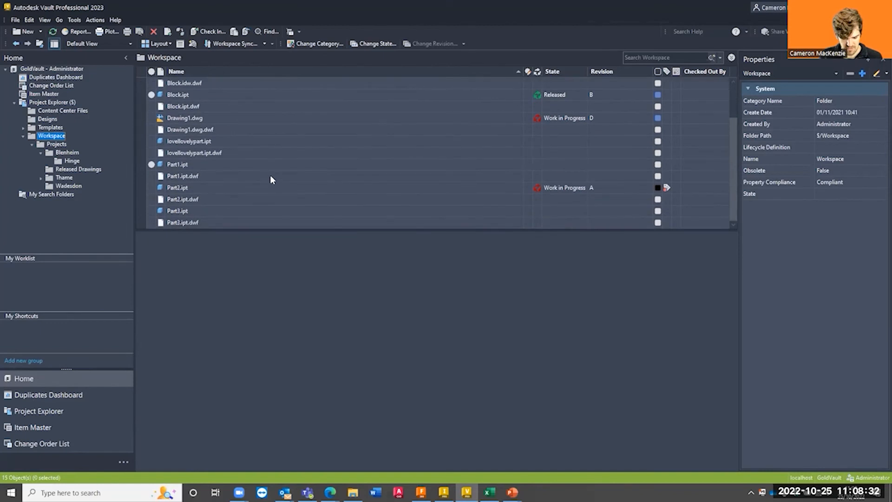
left_click(57, 144)
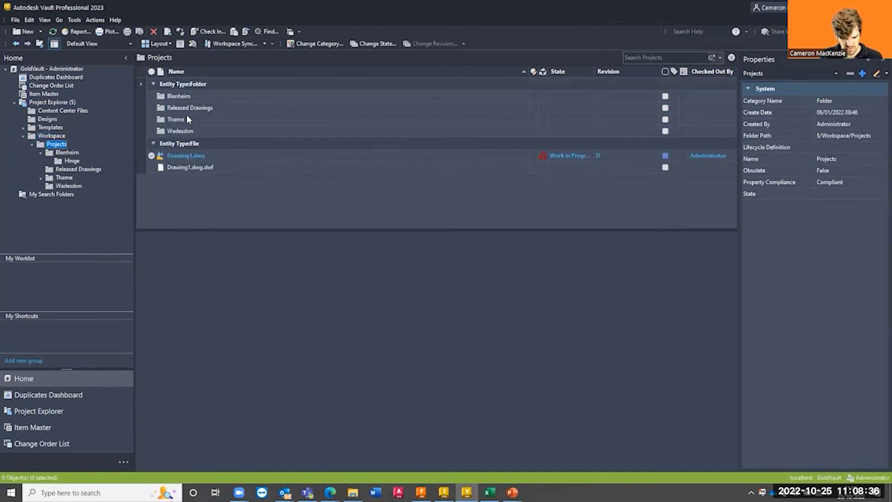
double_click(180, 96)
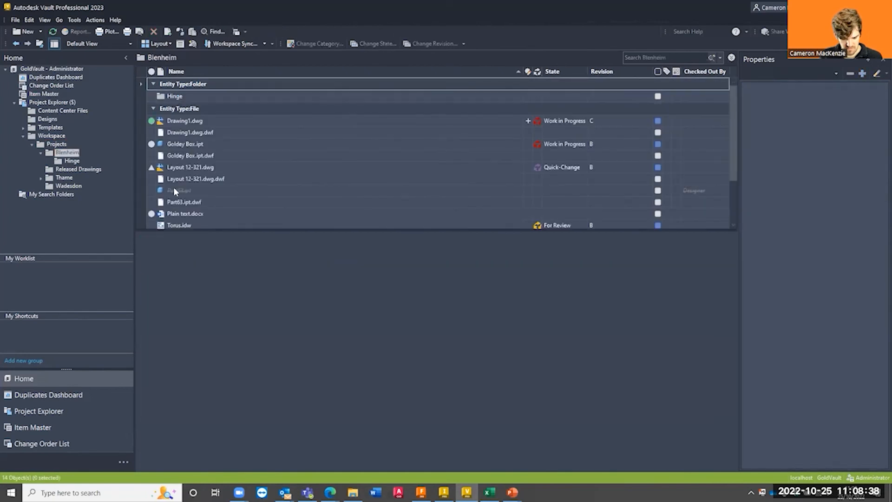
left_click(181, 190)
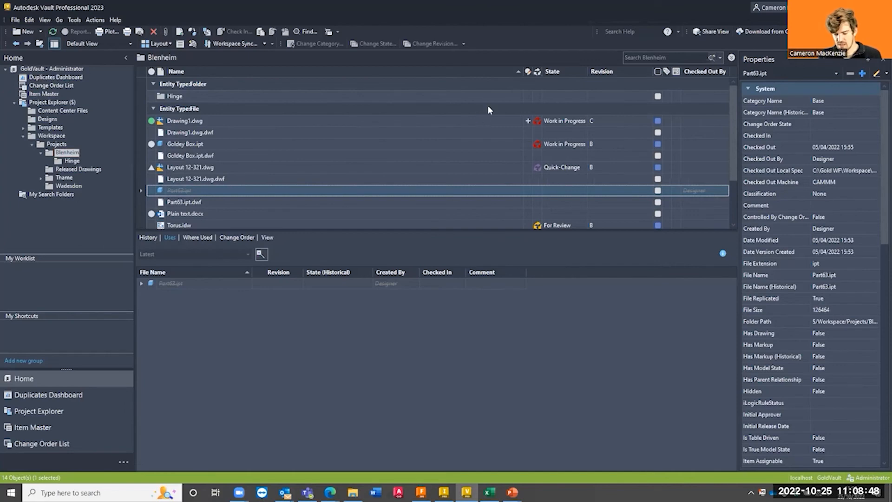
scroll(483, 88, "down", 2)
left_click(51, 102)
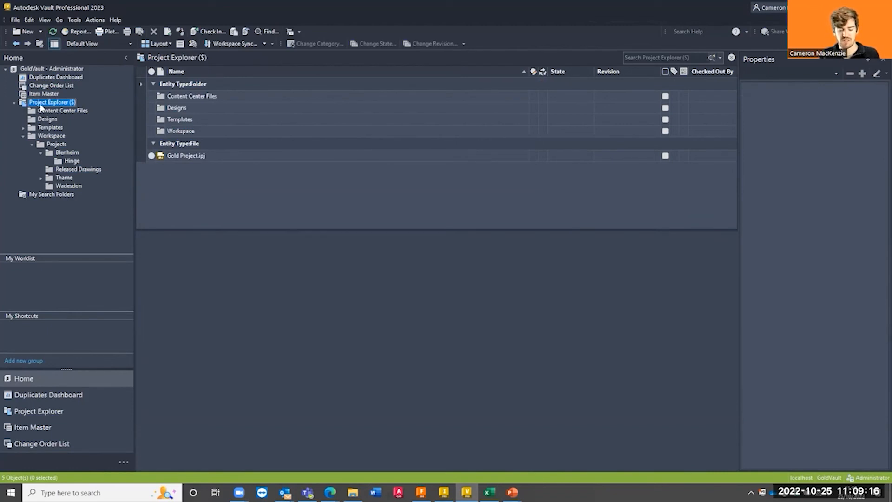
Quick-search Project Explorer for 'hinge' and expand the advanced search criteria
left_click(643, 57)
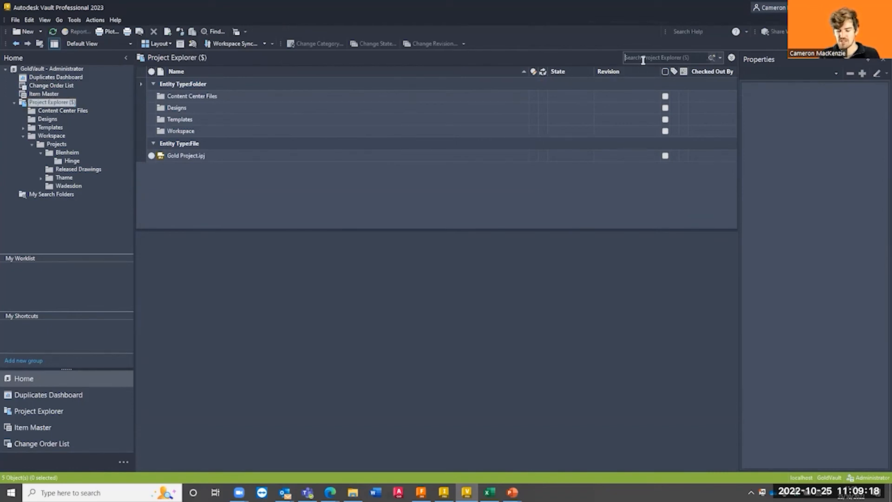
type("hinge")
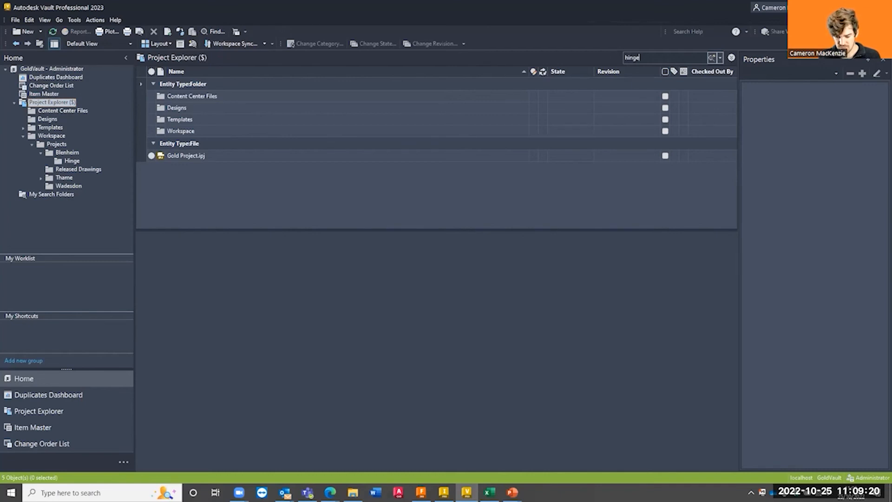
key("Return")
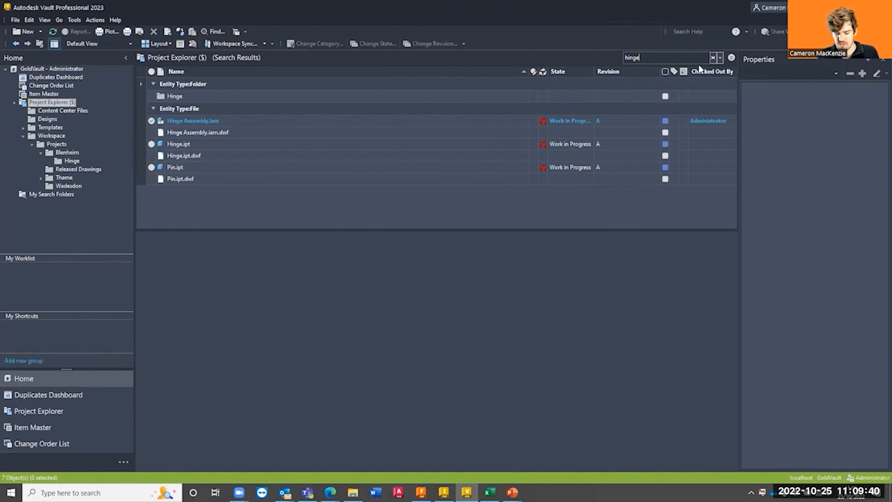
left_click(732, 58)
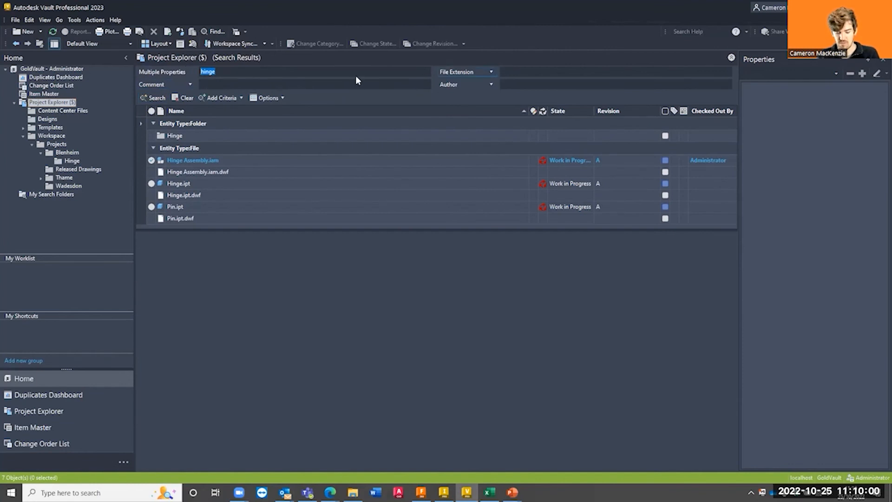
Search 'hinge' with File Extension 'ipt', leaving Hinge.ipt and Pin.ipt, then browse the Comment criterion's properties
key("BackSpace")
left_click(527, 70)
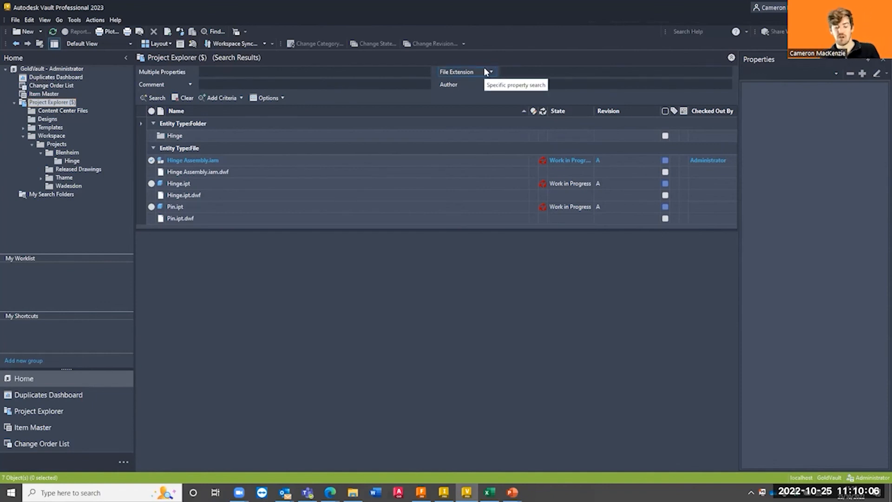
type("hinge")
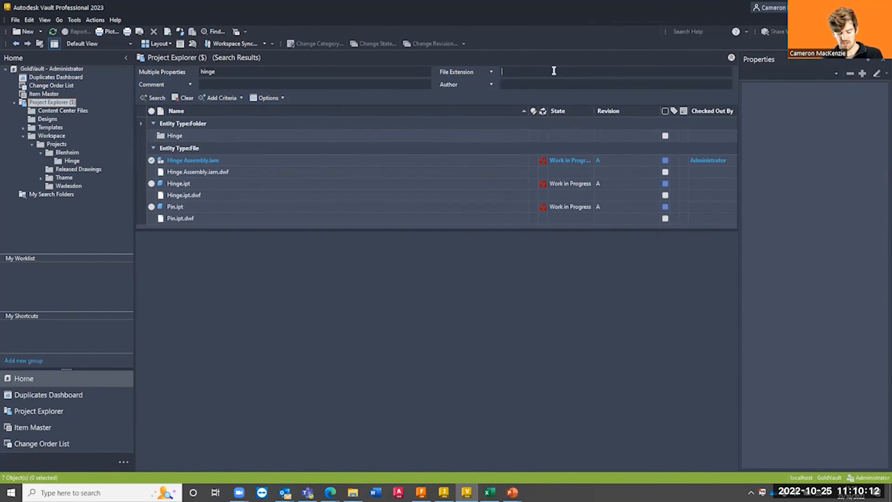
left_click(554, 71)
type("ipt")
left_click(155, 99)
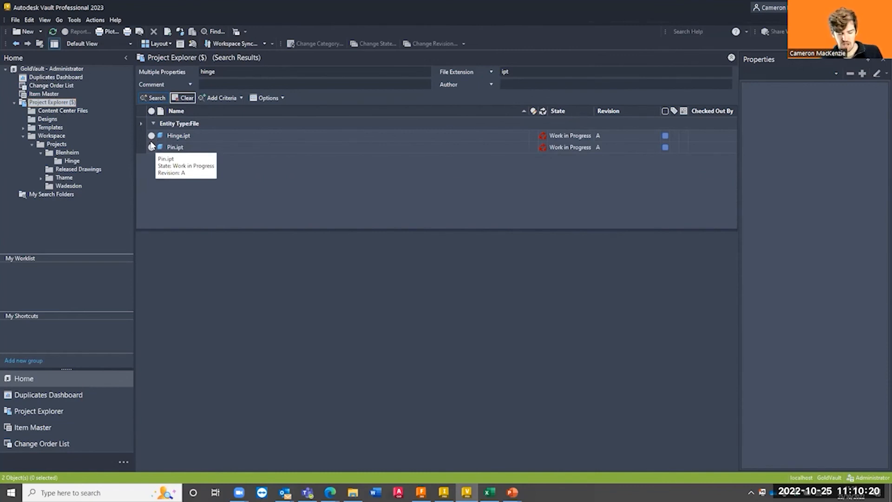
left_click(184, 85)
scroll(195, 163, "down", 10)
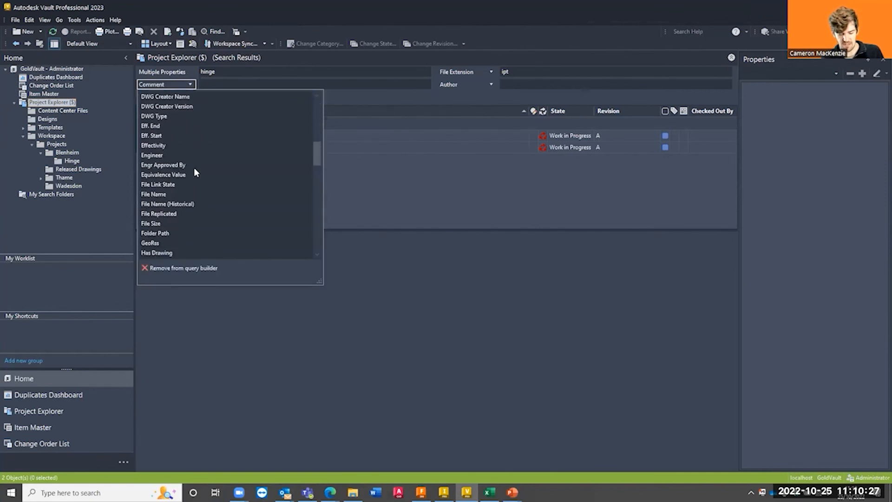
Search by File Name 'hinge' only, clearing the Multiple Properties and 'ipt' extension values
left_click(148, 194)
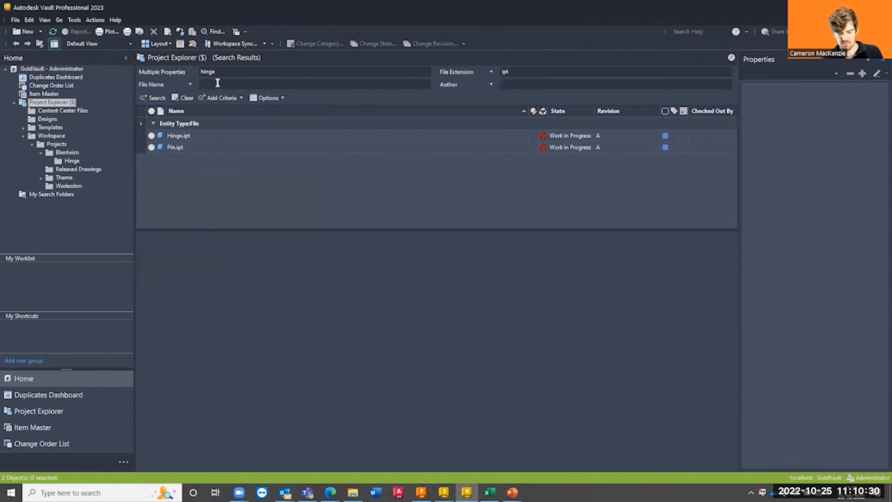
type("hinge")
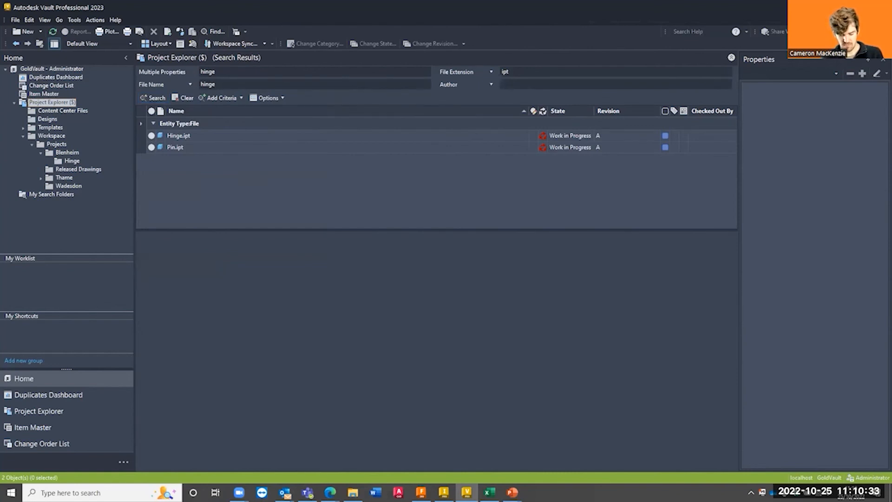
double_click(205, 72)
key("BackSpace")
left_click(238, 86)
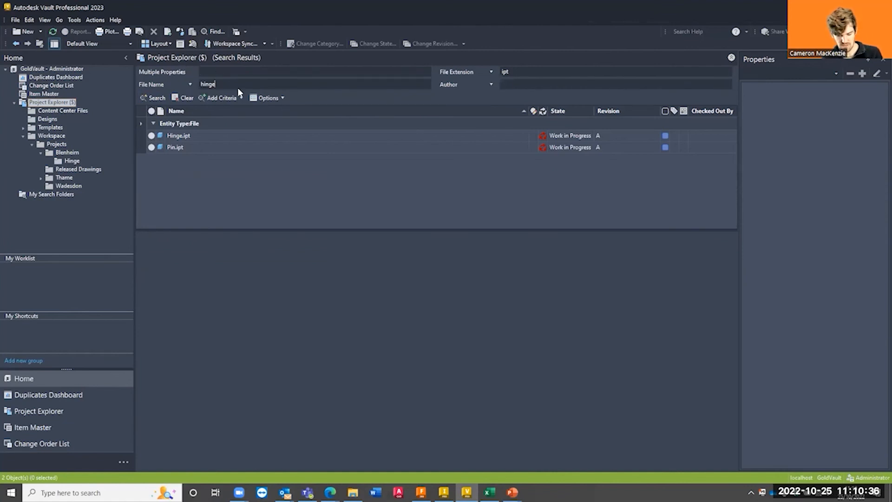
double_click(505, 72)
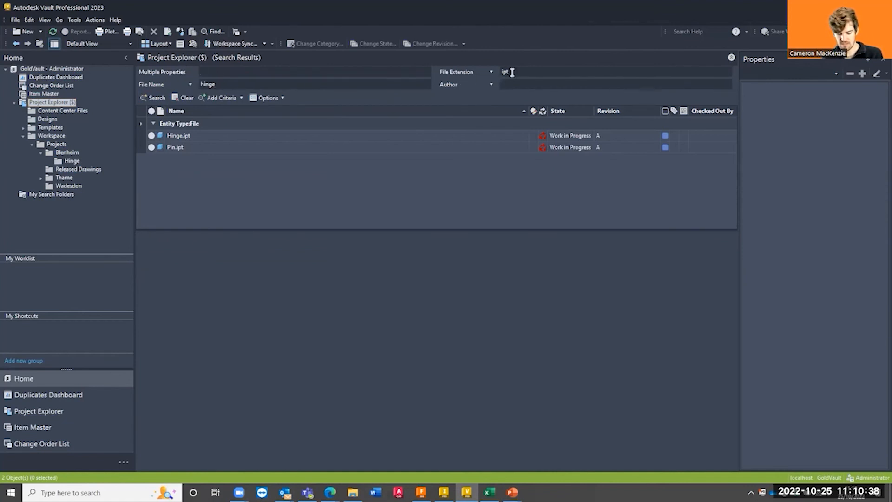
key("BackSpace")
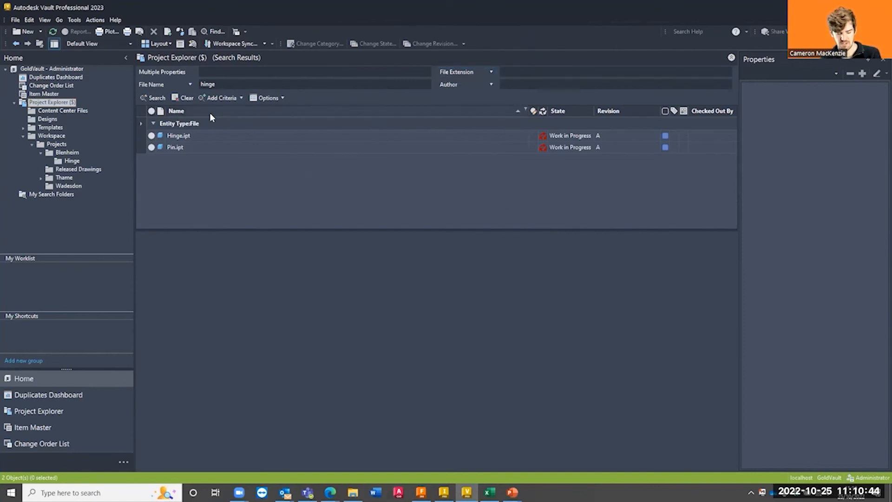
left_click(153, 97)
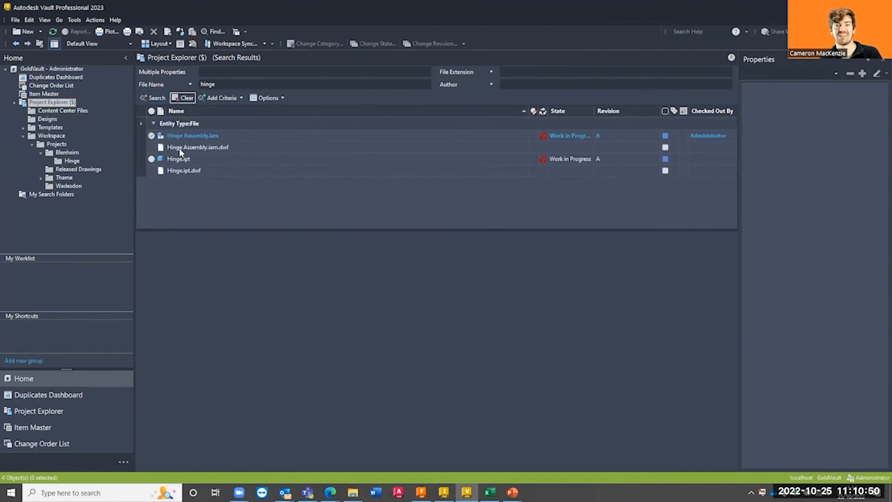
Browse the Author criterion's property list and close it without changing Author
left_click(454, 86)
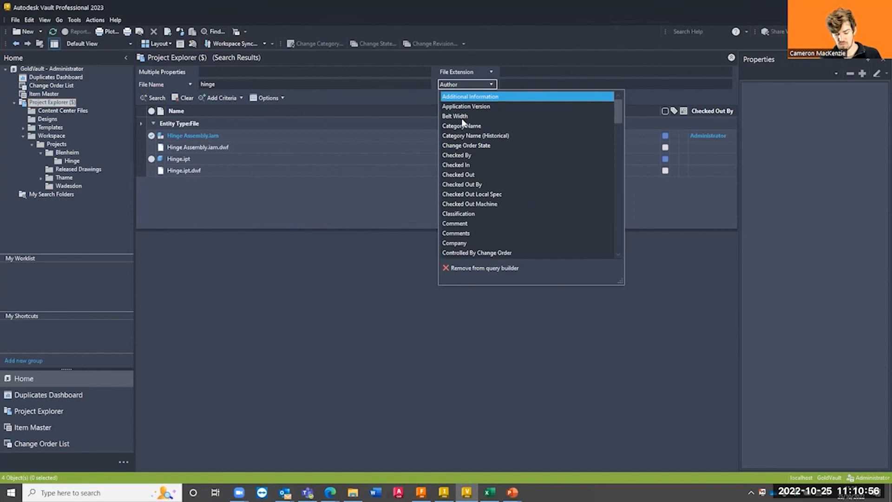
scroll(467, 133, "down", 3)
scroll(467, 130, "down", 3)
scroll(453, 204, "down", 2)
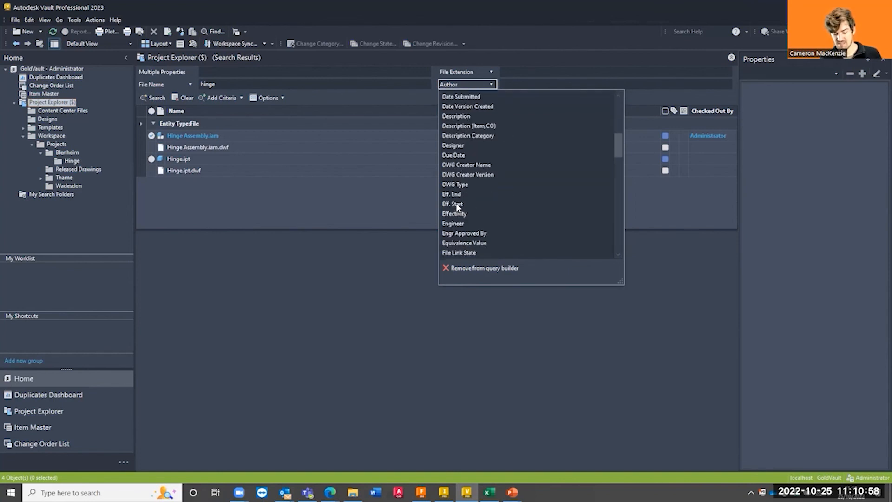
scroll(459, 162, "down", 4)
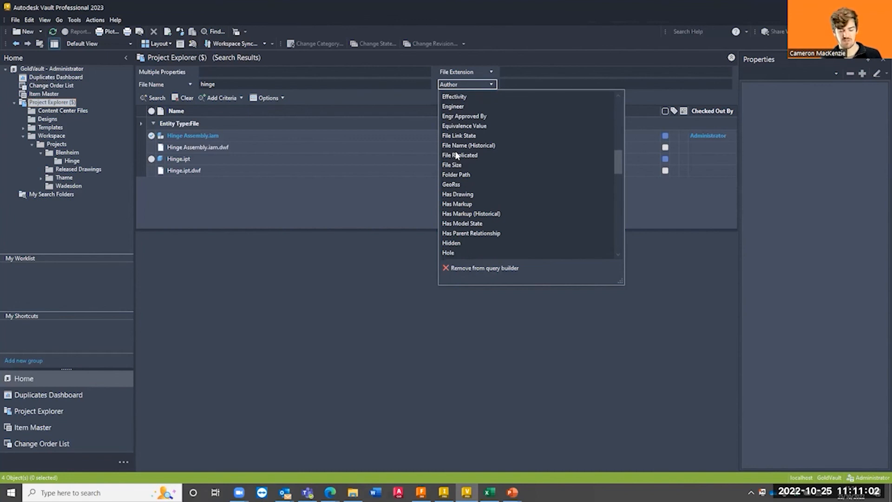
left_click(338, 210)
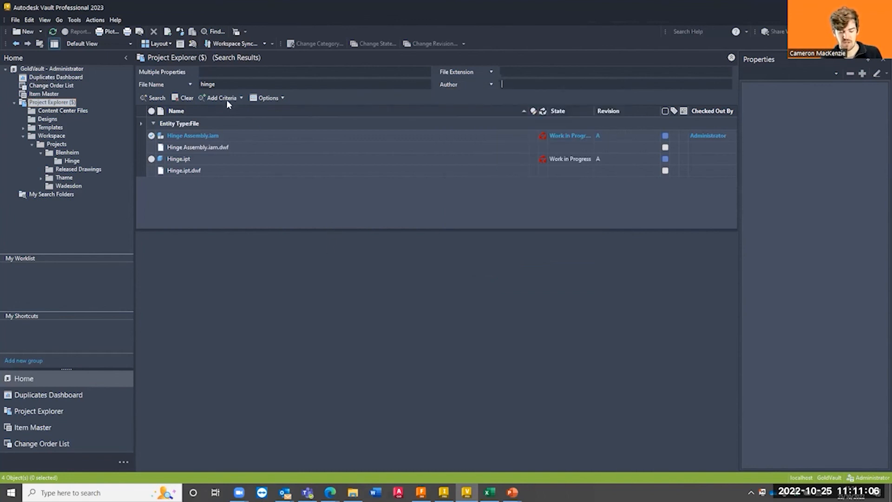
left_click(229, 85)
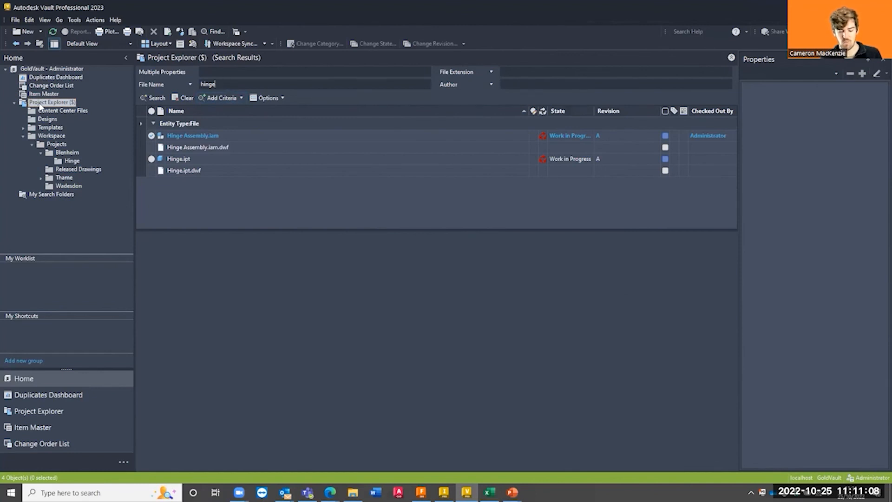
Try the wildcard file-name searches '*1' and '1*'
double_click(225, 84)
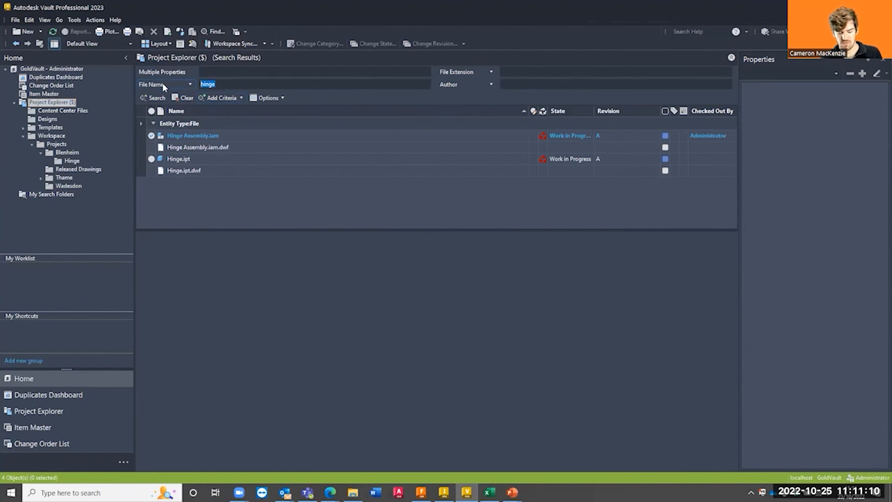
type("*")
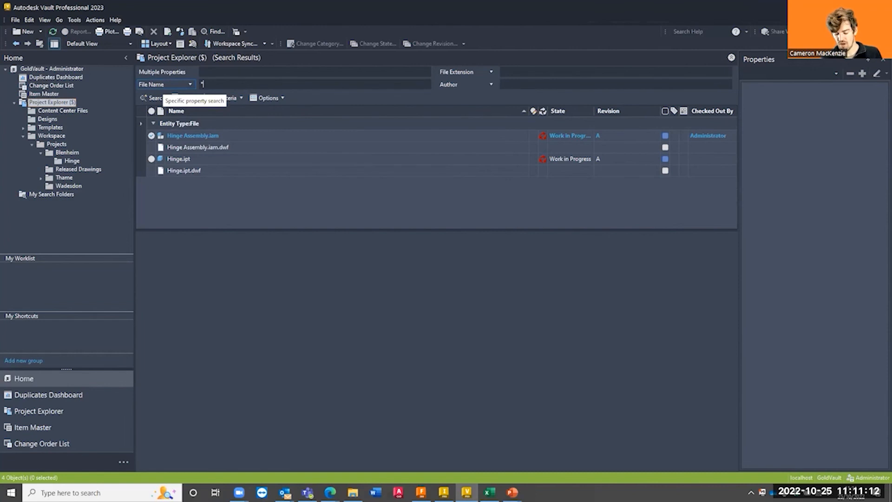
type("1")
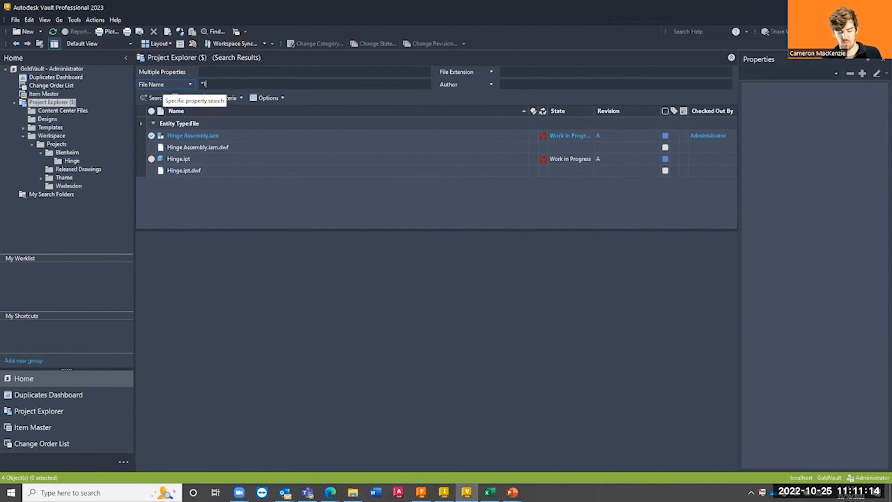
left_click(156, 99)
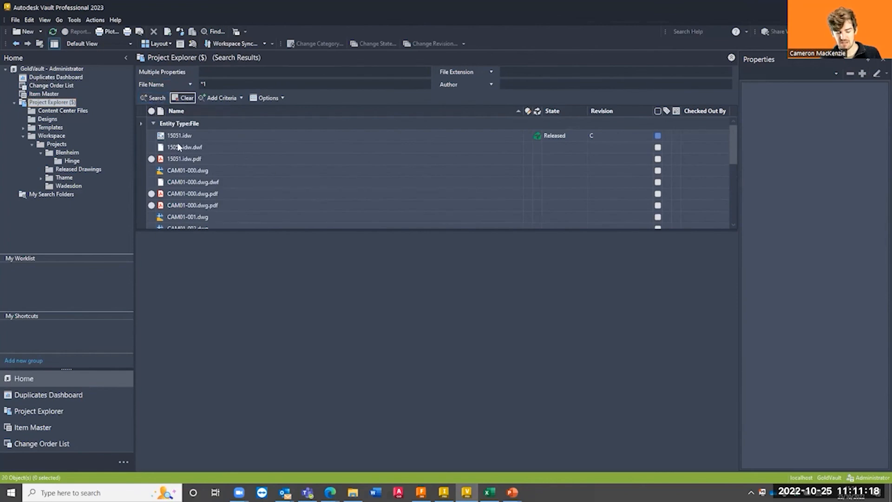
scroll(181, 154, "down", 4)
left_click(210, 84)
type("*")
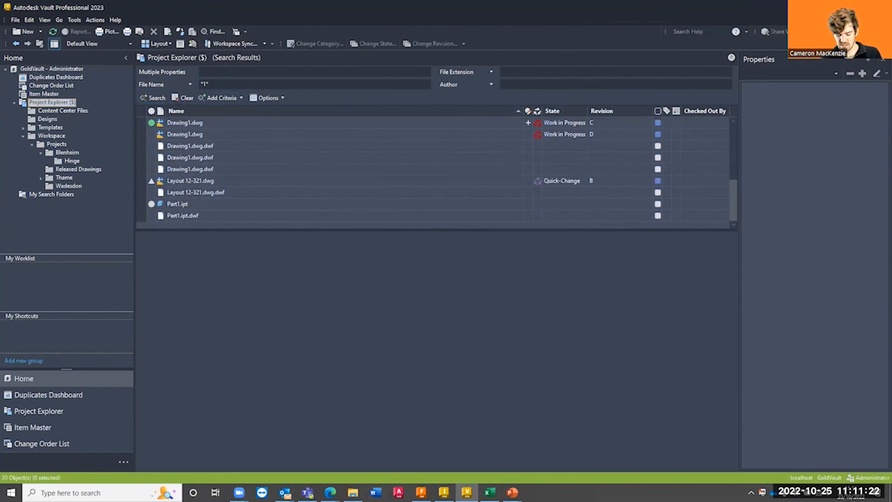
key("Left")
key("BackSpace")
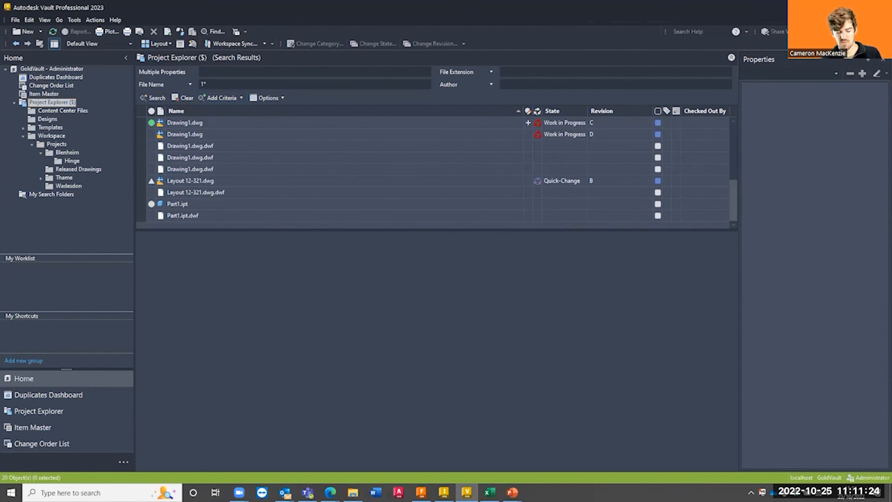
left_click(147, 96)
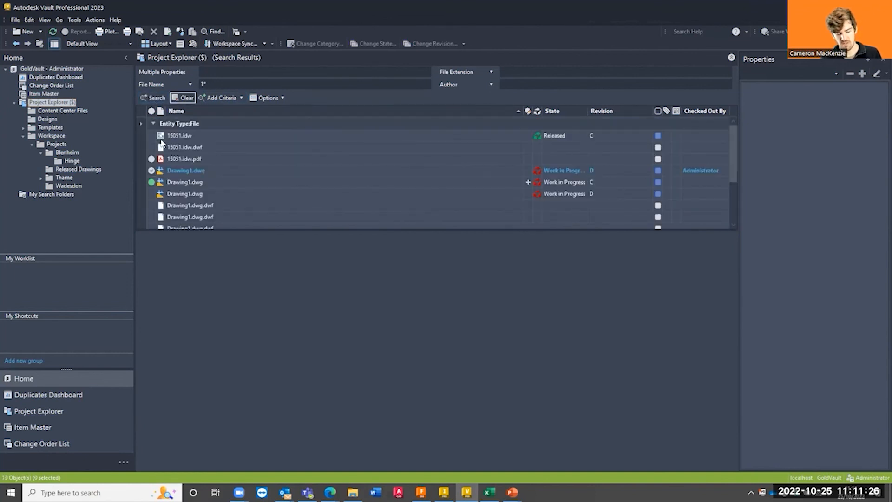
Search File Name '150*', returning only 15051.idw, its DWF and PDF
left_click(204, 83)
type("5")
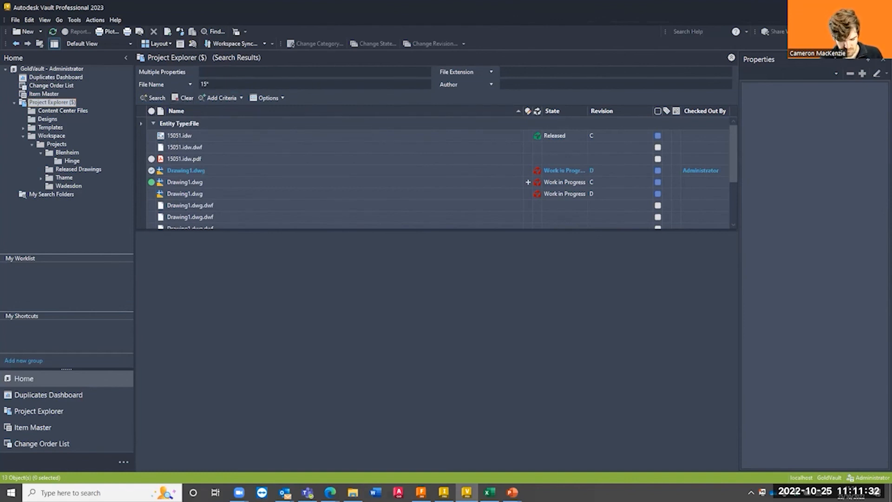
type("0")
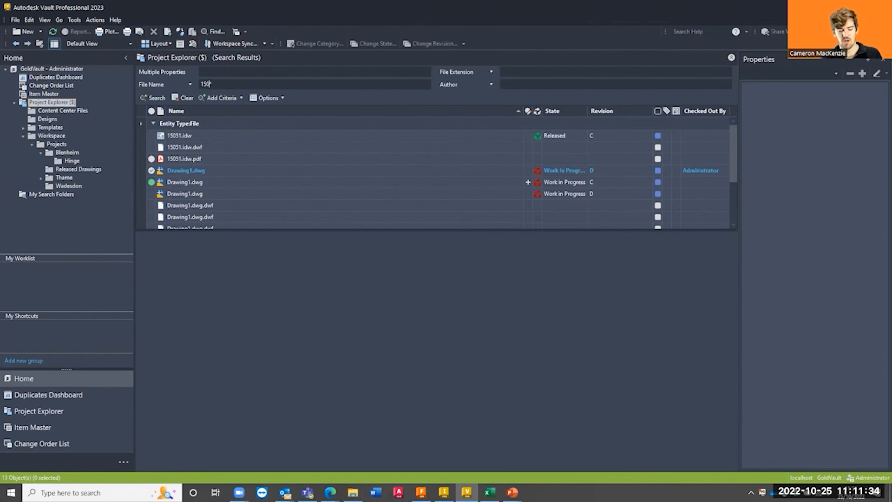
left_click(158, 97)
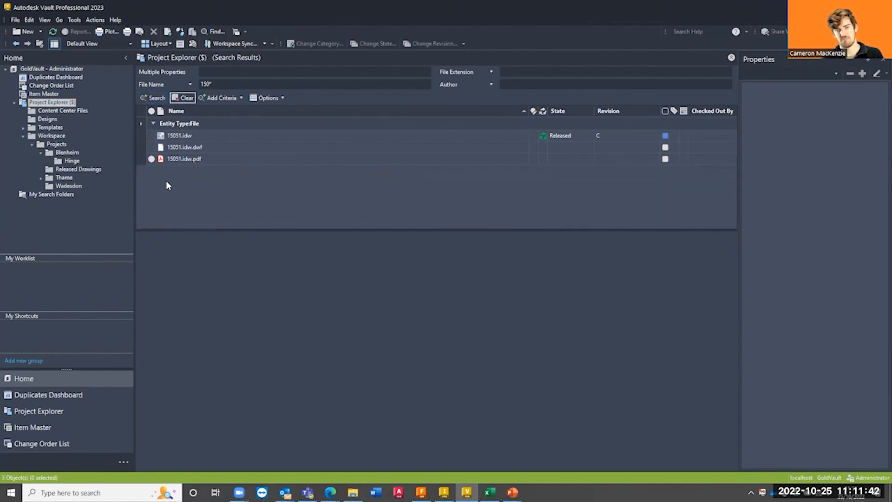
left_click(506, 71)
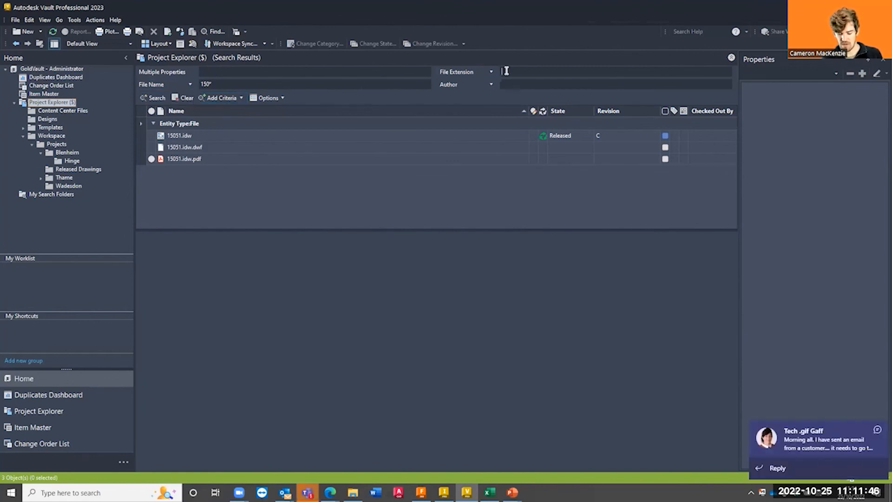
Try filtering the 150* search with File Extension 'ipt', '.ipt' and 'ipT'
type("i")
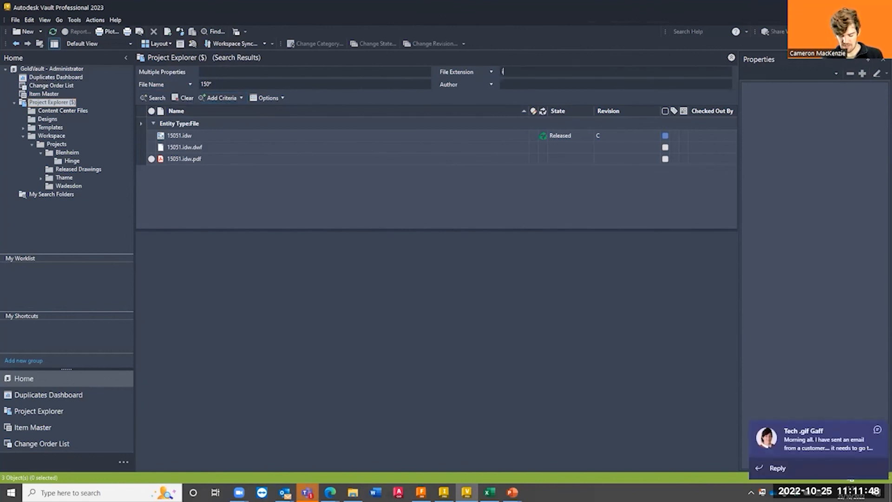
type("pt")
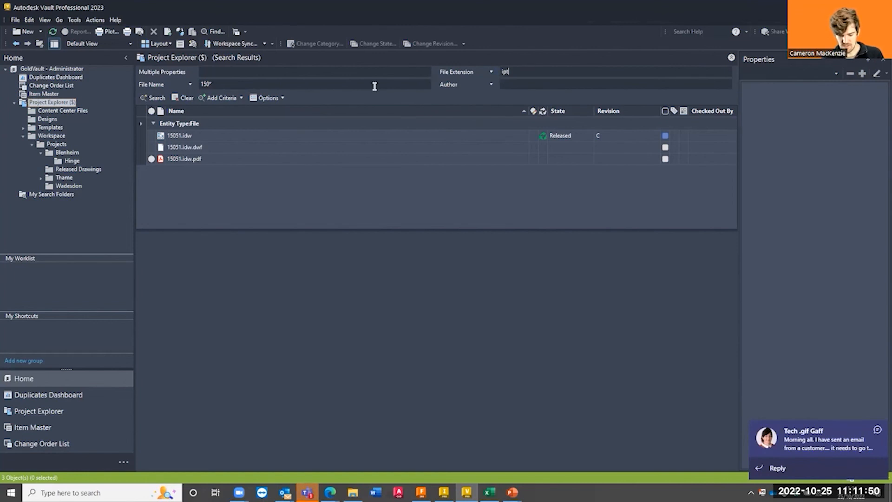
left_click(158, 98)
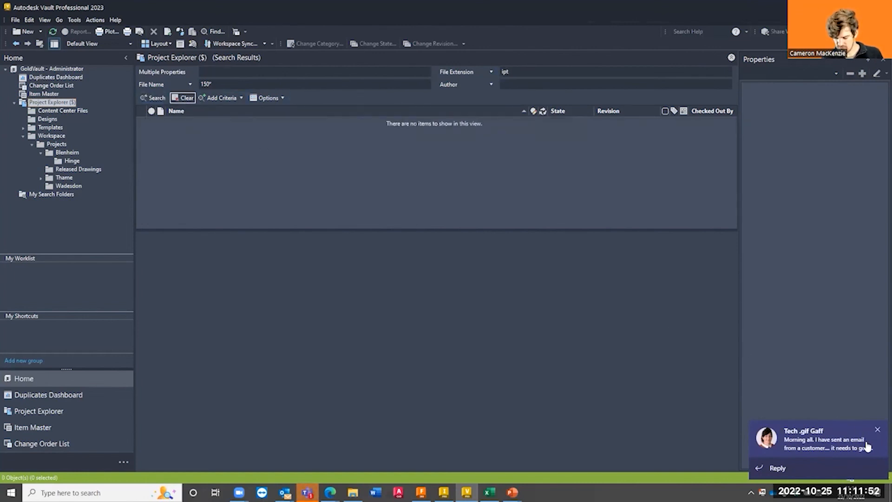
left_click(513, 74)
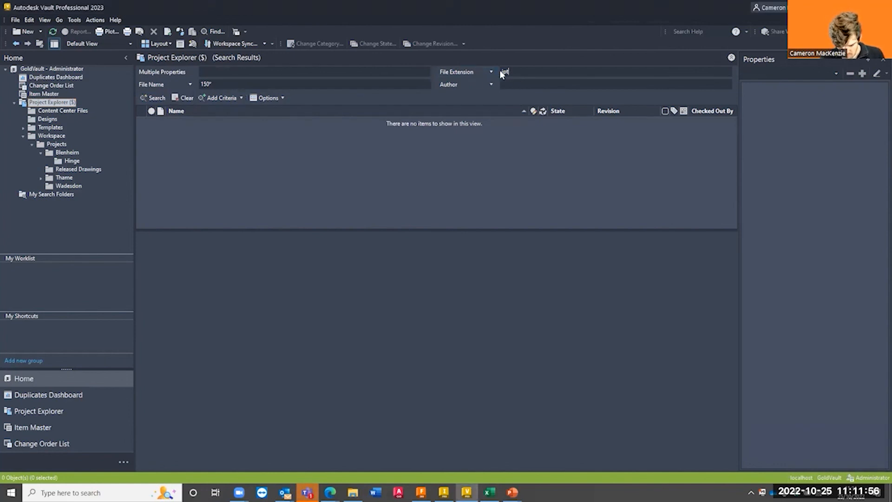
left_click(503, 71)
type(".")
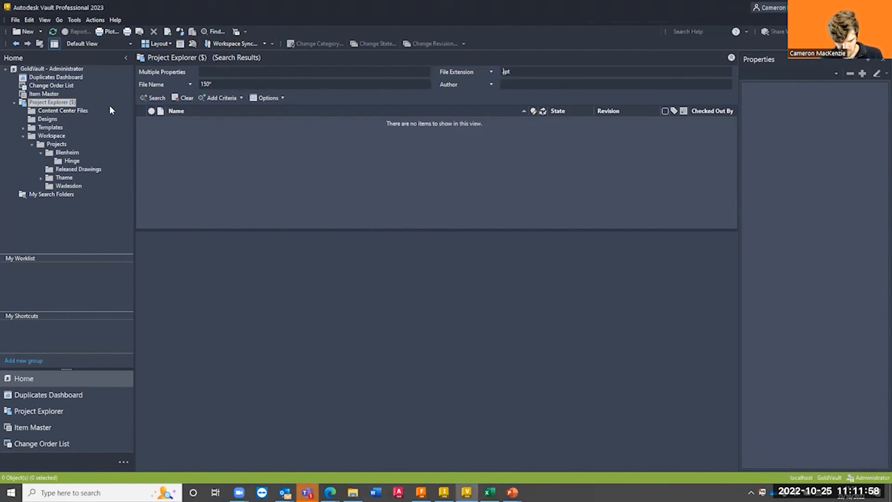
left_click(303, 85)
left_click_drag(524, 72, 497, 71)
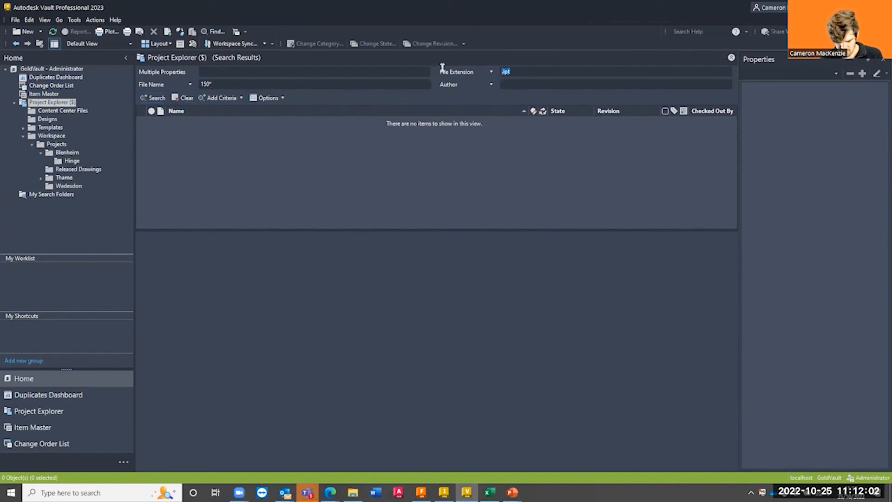
type("ip")
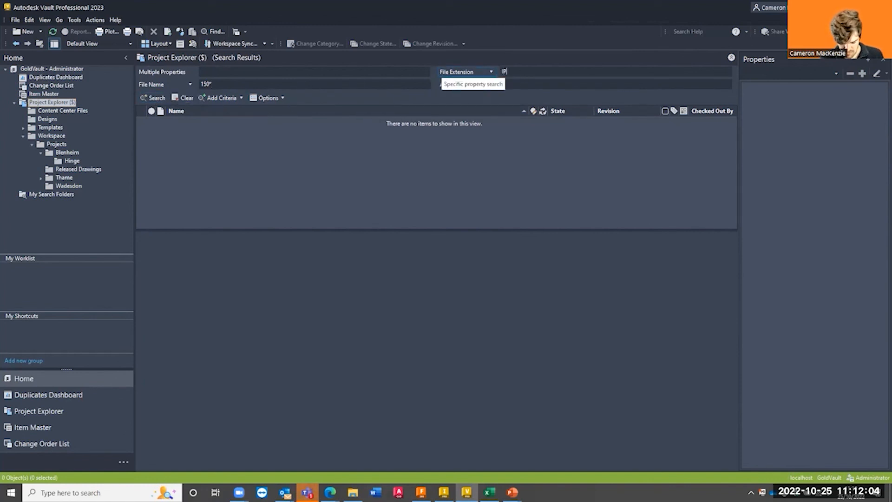
type("T")
left_click(164, 97)
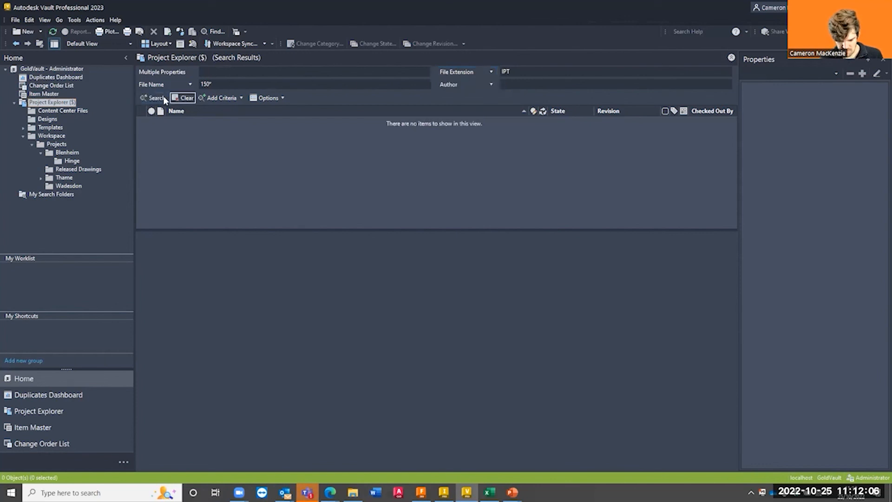
Clear the extension, then filter 150* by 'idw' so only 15051.idw remains
left_click_drag(530, 69, 437, 70)
key("BackSpace")
left_click(154, 97)
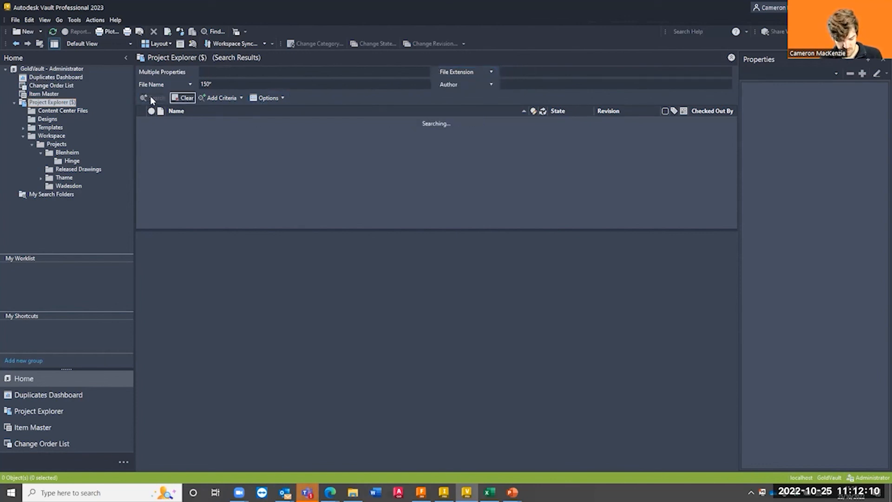
left_click(534, 70)
type("idw")
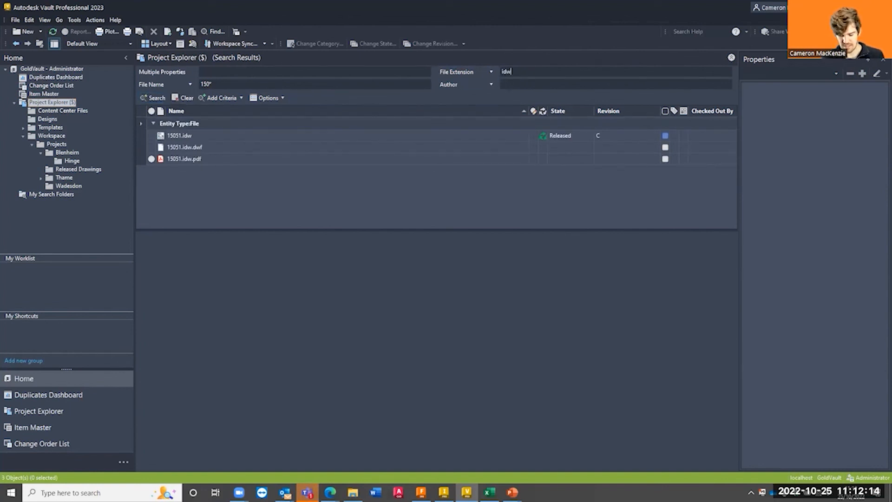
left_click(155, 98)
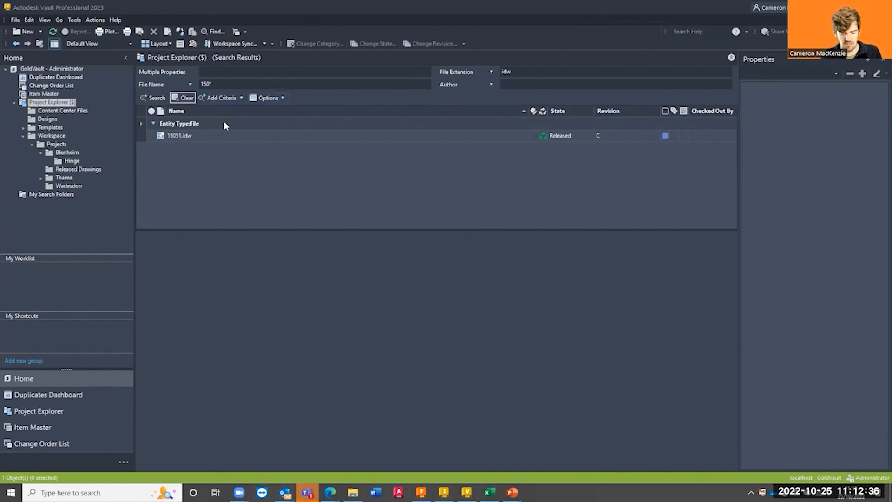
left_click(279, 98)
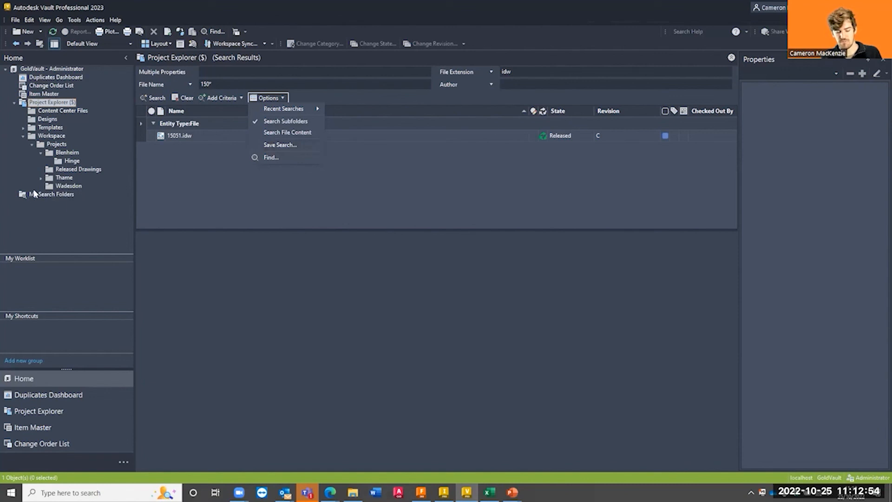
Save the search as folder '150 IDW', removing the invalid asterisk from the name
left_click(279, 147)
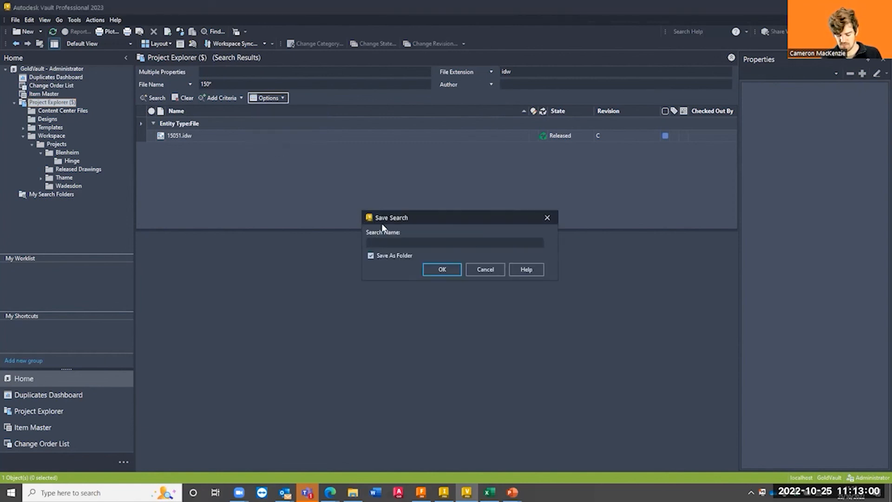
type("150")
type("* (")
type("DW")
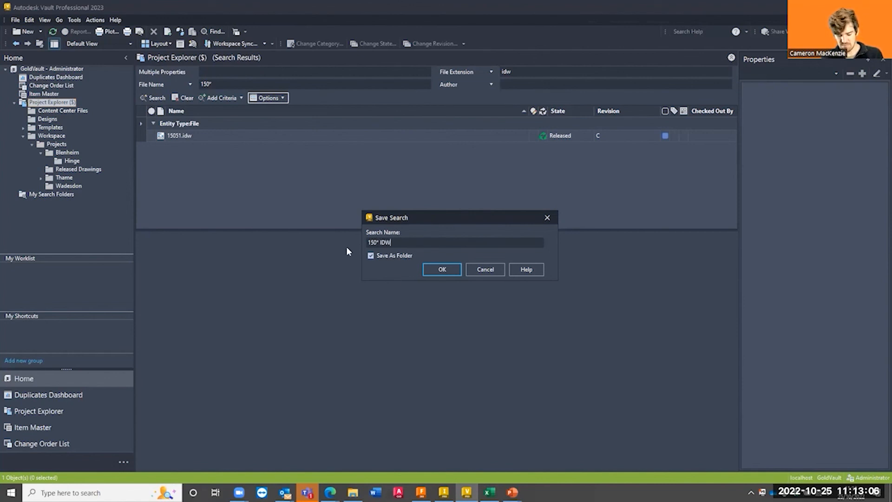
left_click(442, 270)
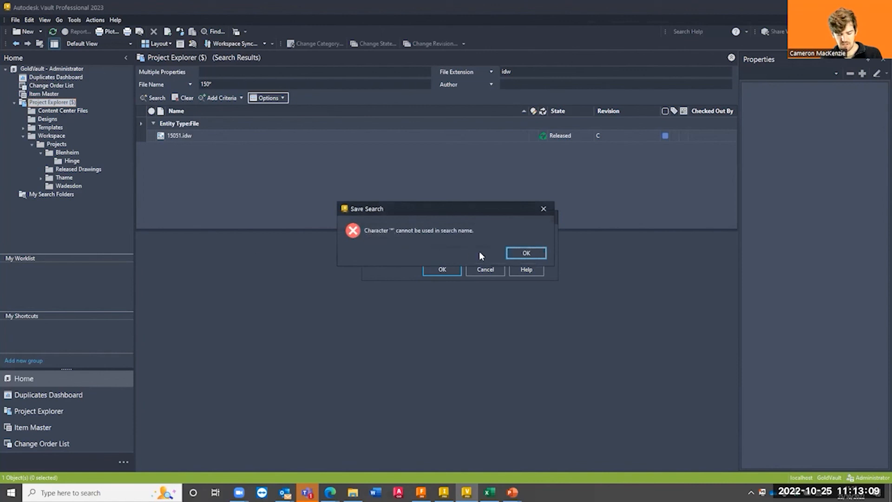
left_click(518, 252)
left_click(377, 242)
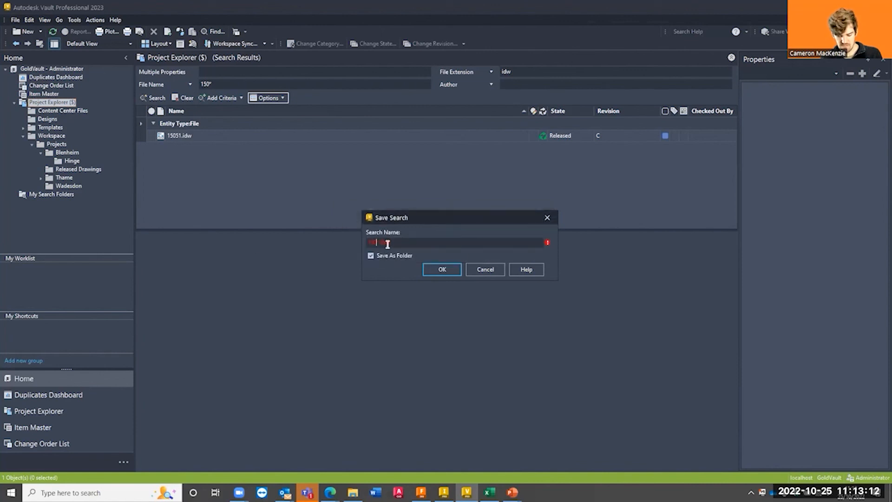
key("BackSpace")
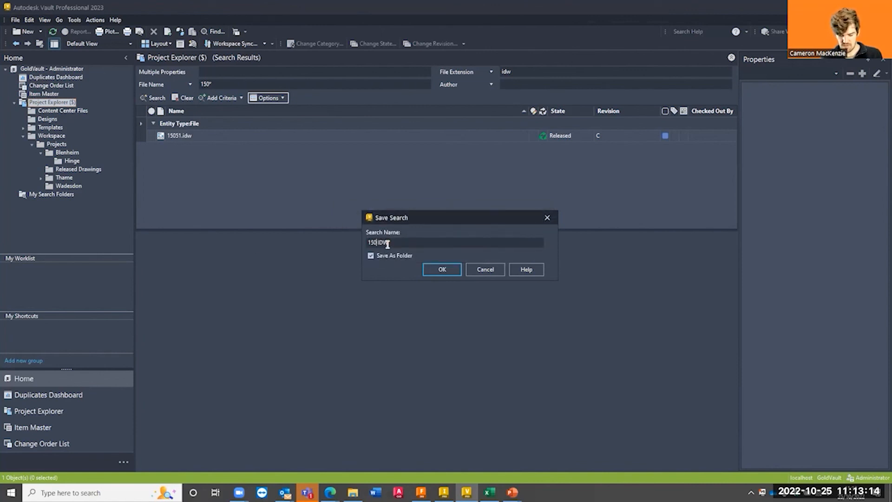
left_click(442, 269)
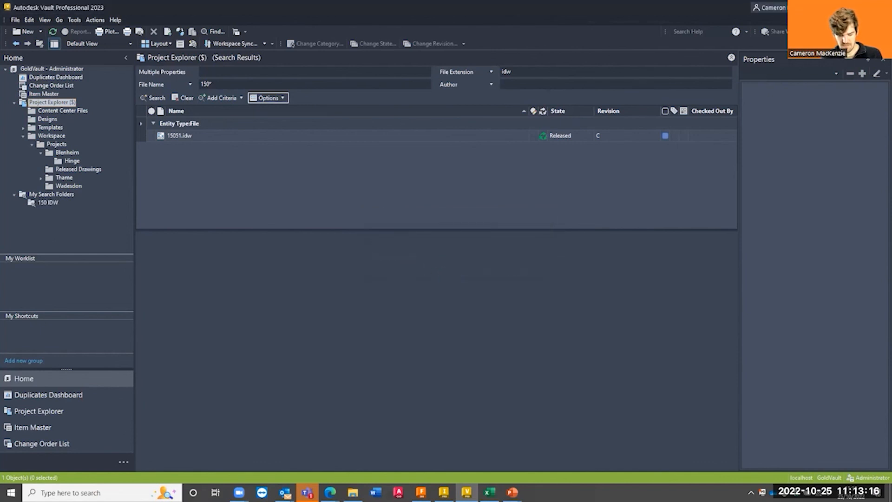
Open the 150 IDW search folder under My Search Folders, then switch to Inventor
left_click(46, 203)
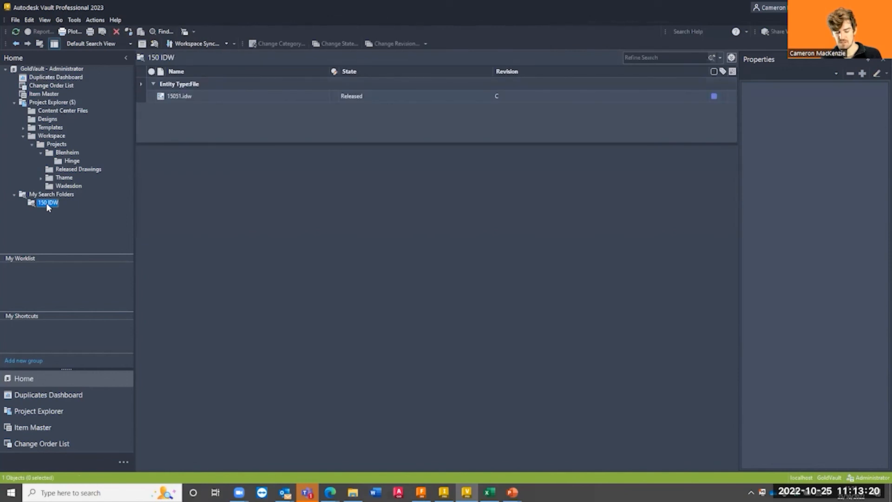
left_click(67, 153)
left_click(78, 169)
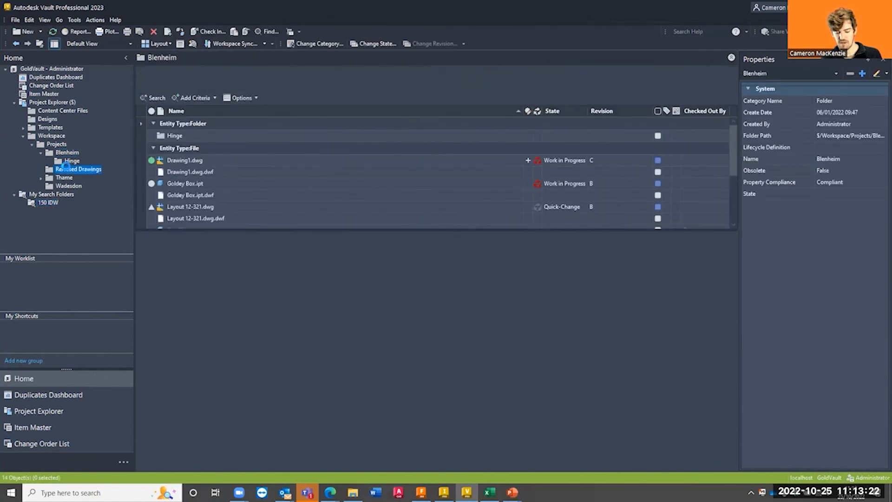
left_click(46, 202)
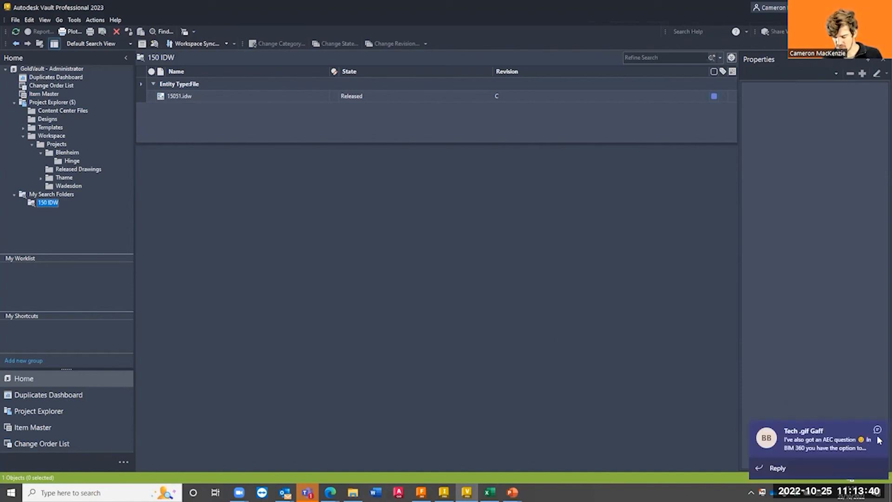
left_click(341, 295)
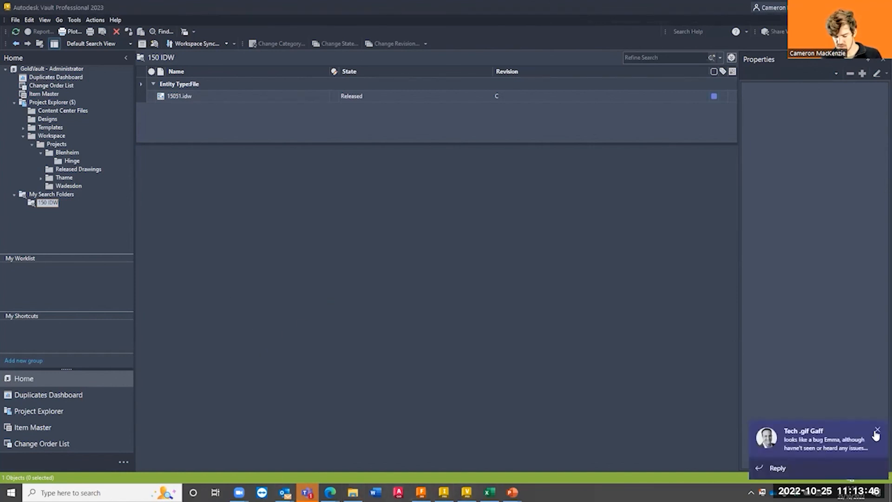
left_click(877, 429)
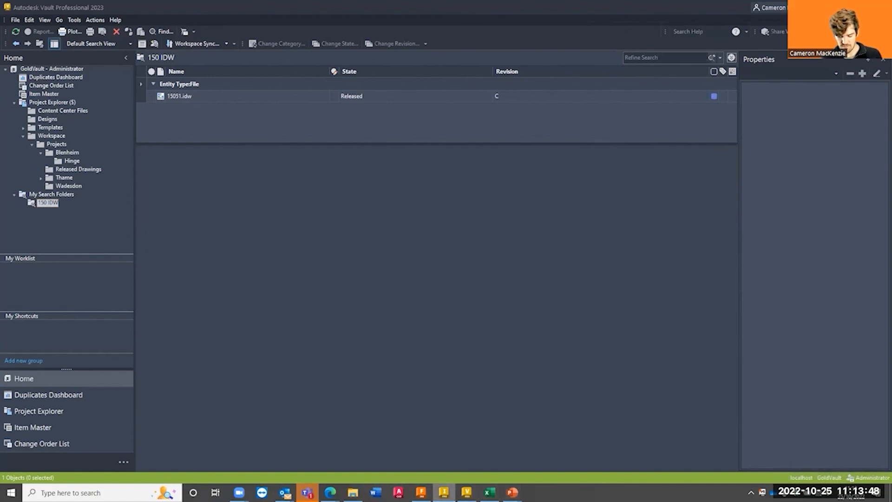
left_click(444, 492)
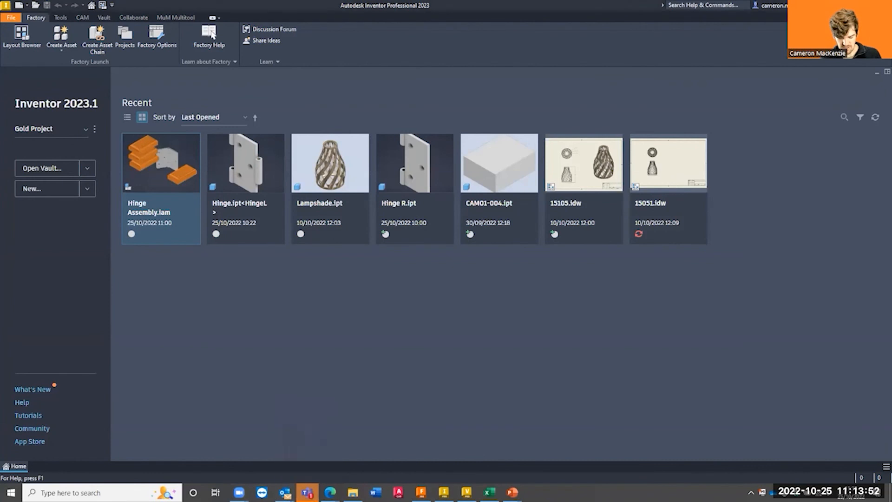
Close the Teams window and start opening a file from Vault in Inventor
right_click(307, 492)
left_click(280, 471)
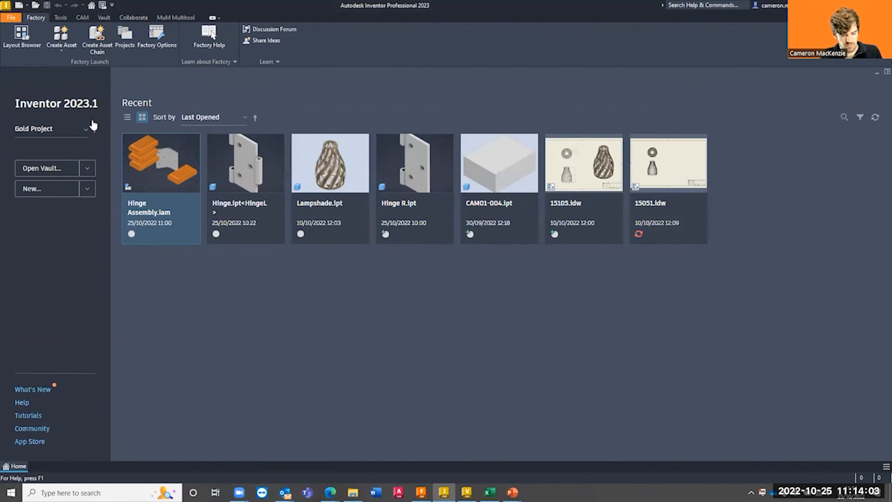
left_click(104, 18)
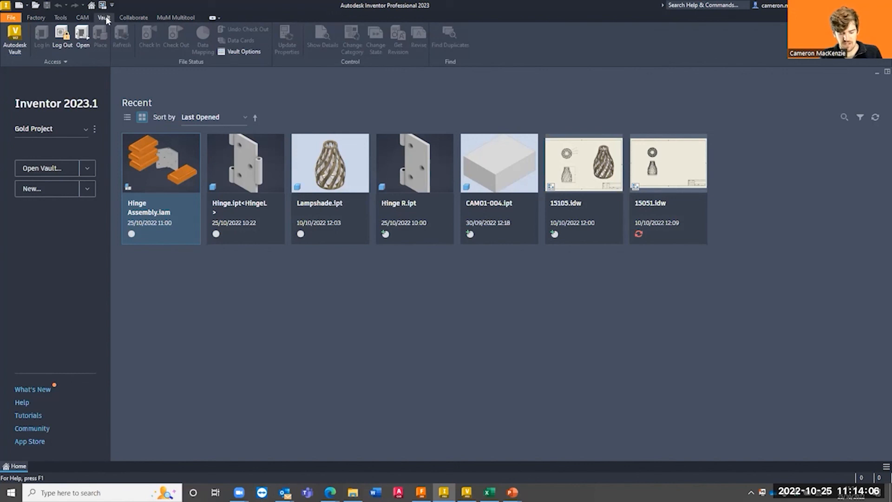
left_click(85, 41)
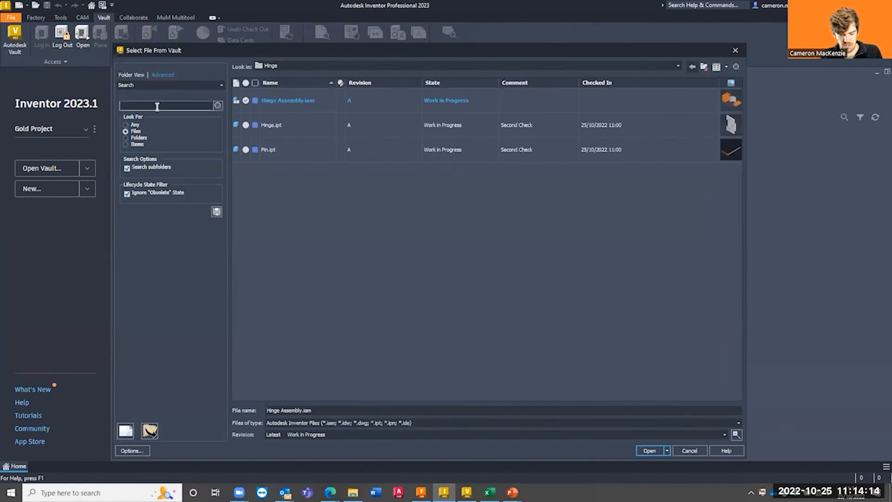
Browse the '150 IDW' saved search under My Saved Searches, find 15051.idw, then close without opening
left_click(157, 85)
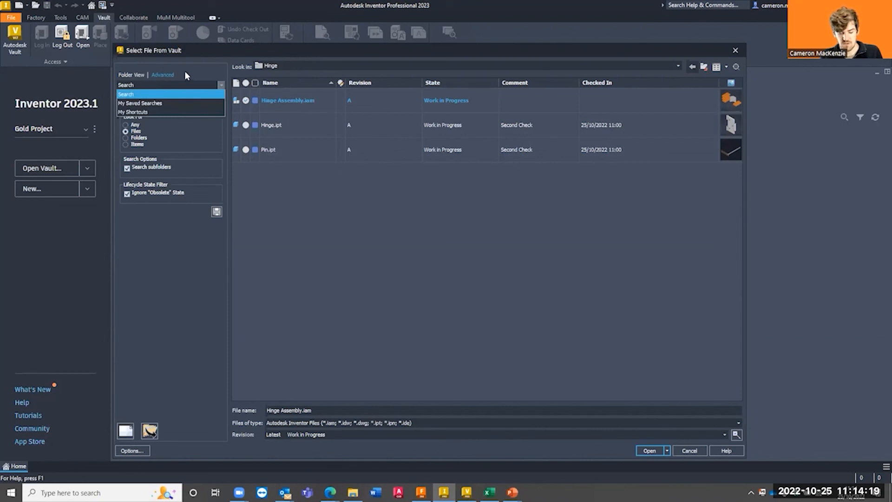
left_click(129, 96)
left_click(129, 104)
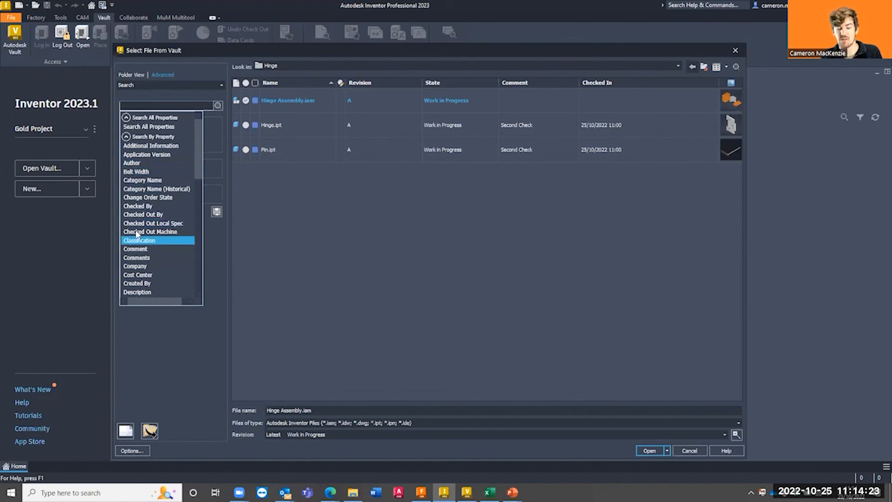
left_click(177, 92)
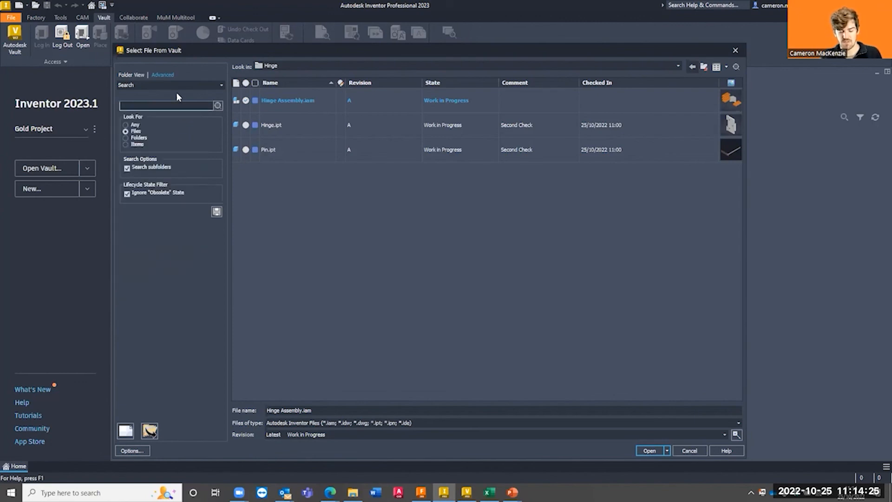
left_click(174, 82)
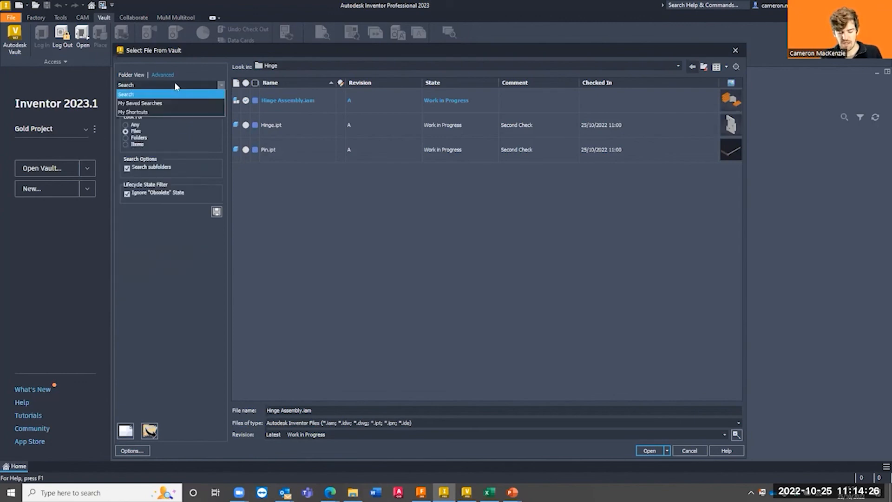
left_click(147, 103)
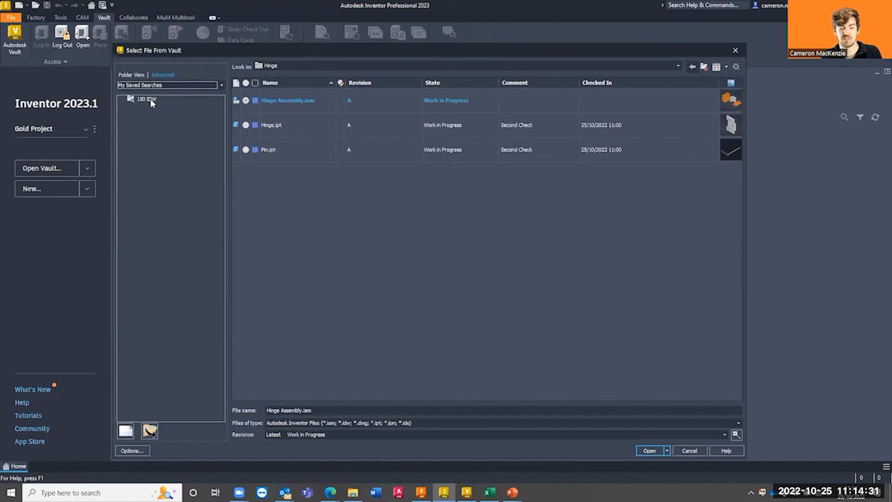
left_click(148, 99)
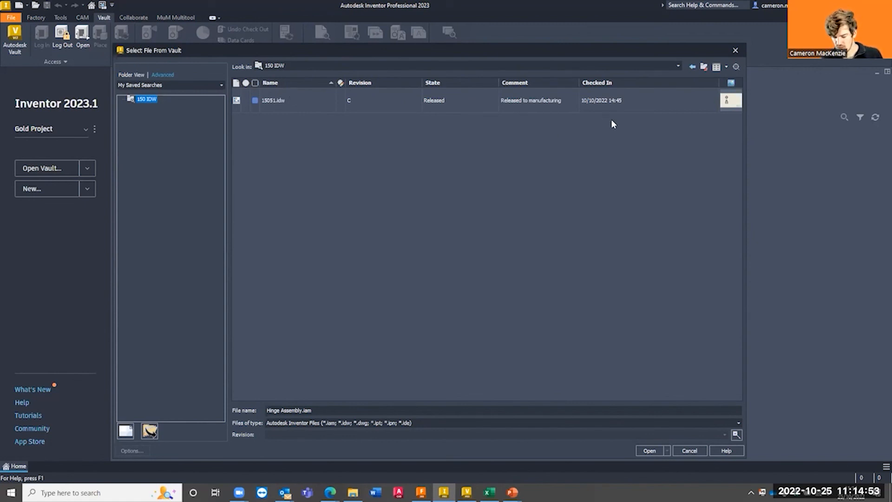
left_click(734, 50)
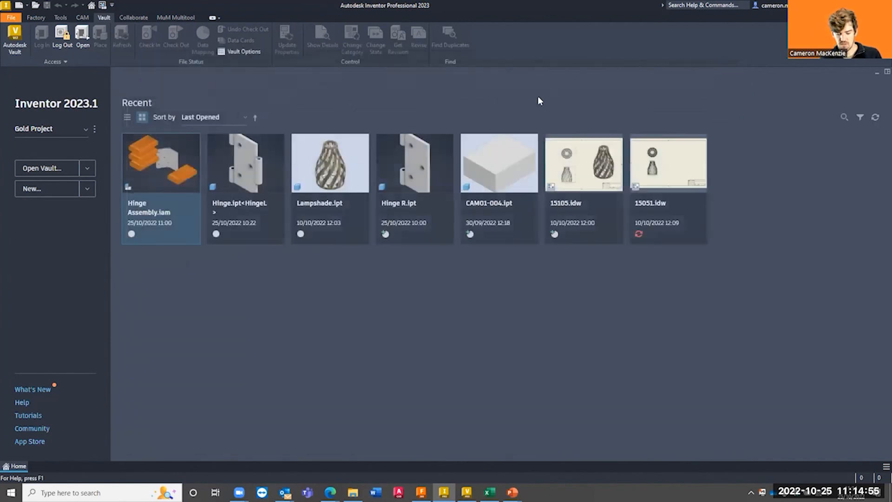